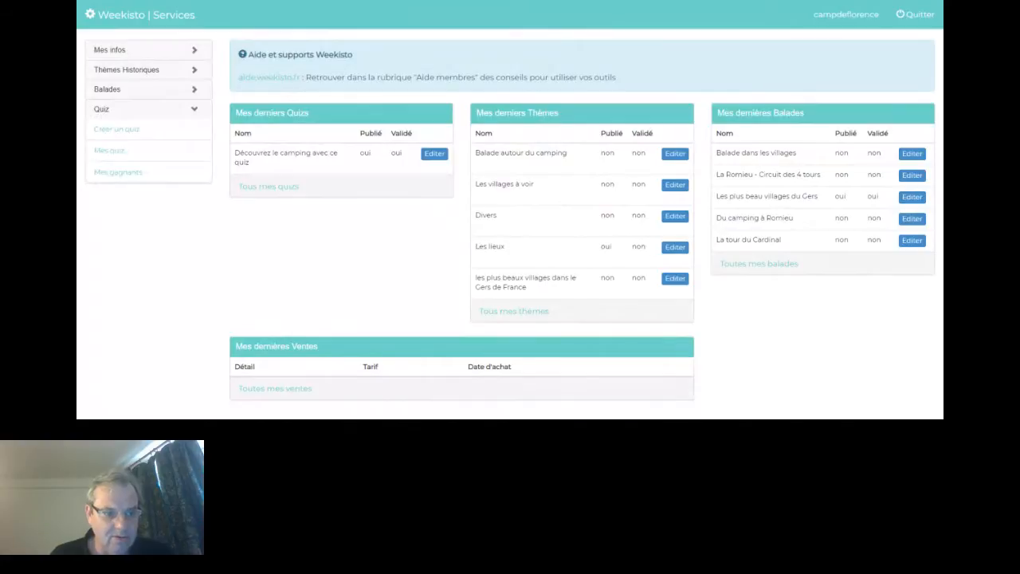
Start a new quiz and name it "Quiz sur les chanteurs"
left_click(119, 131)
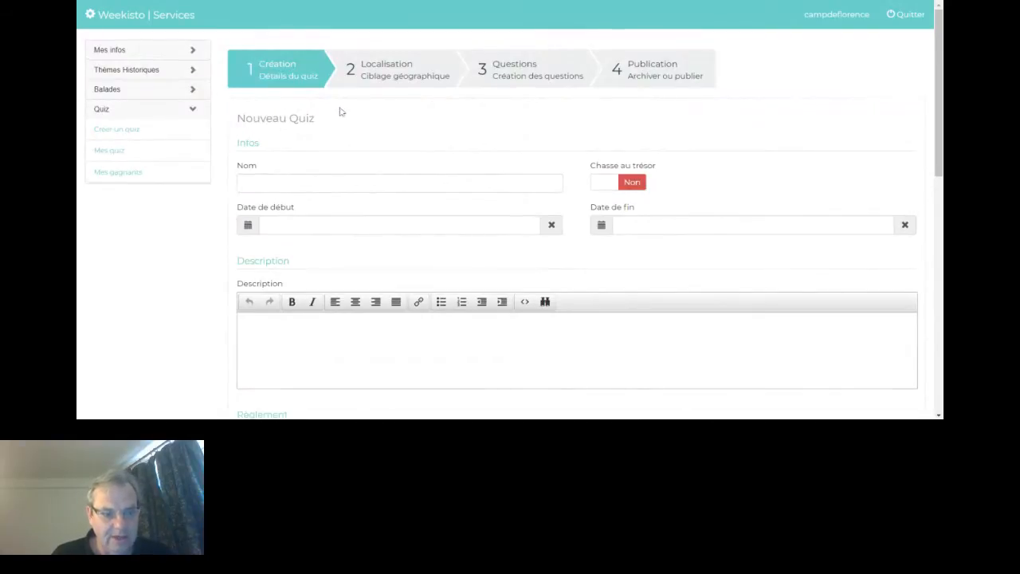
left_click(350, 182)
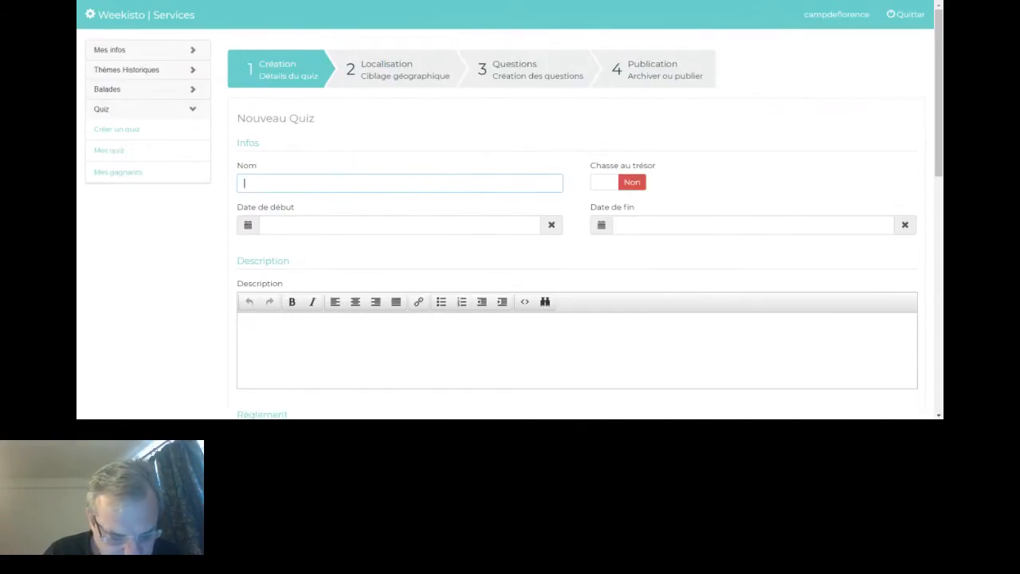
type("Qui")
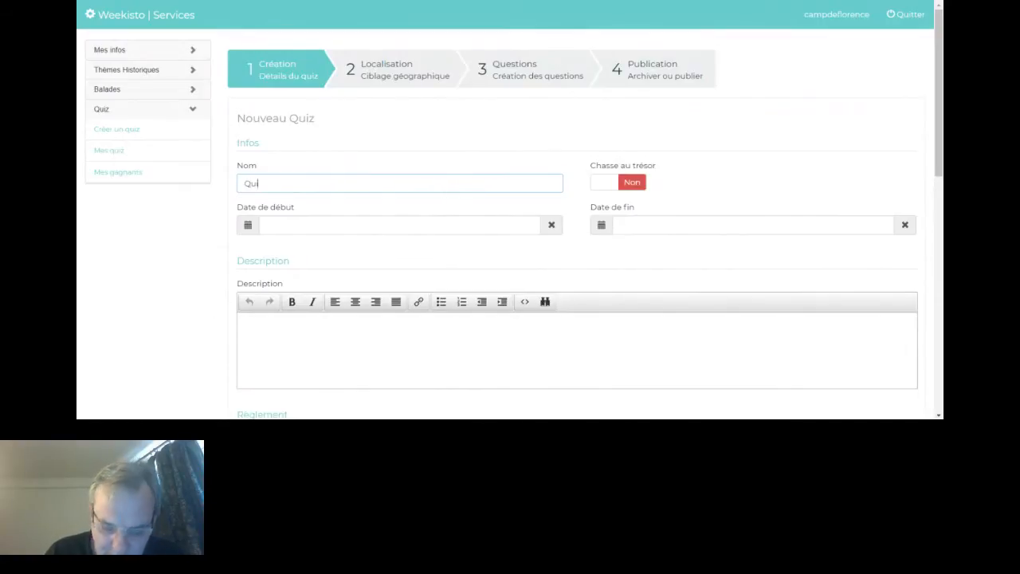
key("BackSpace")
key("BackSpace")
type("Qui sur les chanteu")
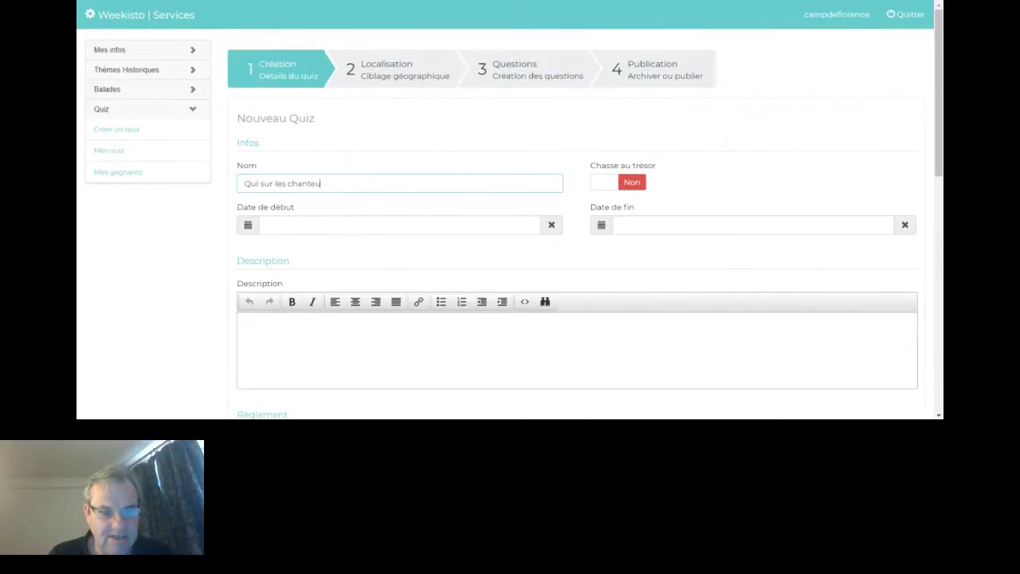
type("rs")
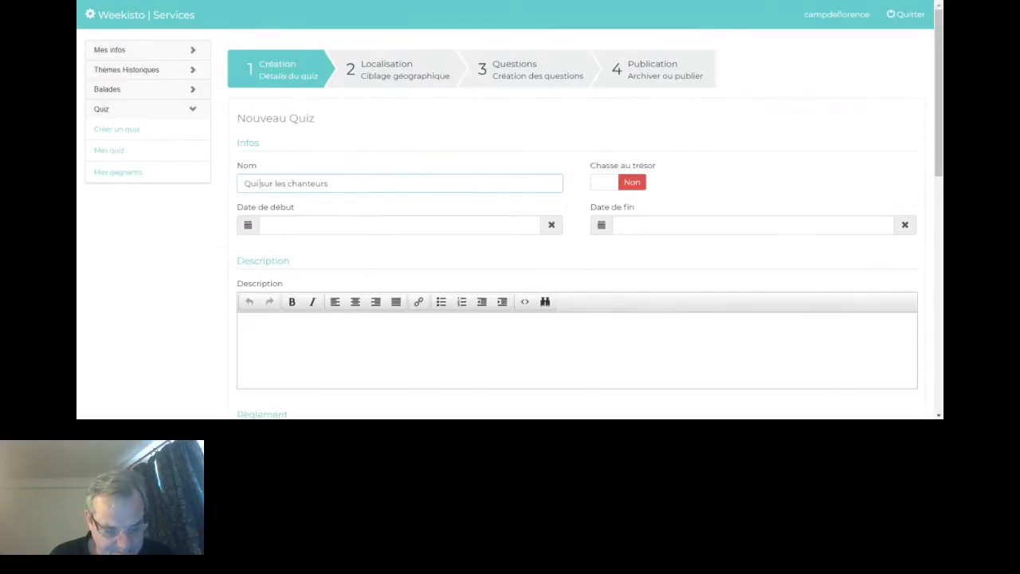
type("z")
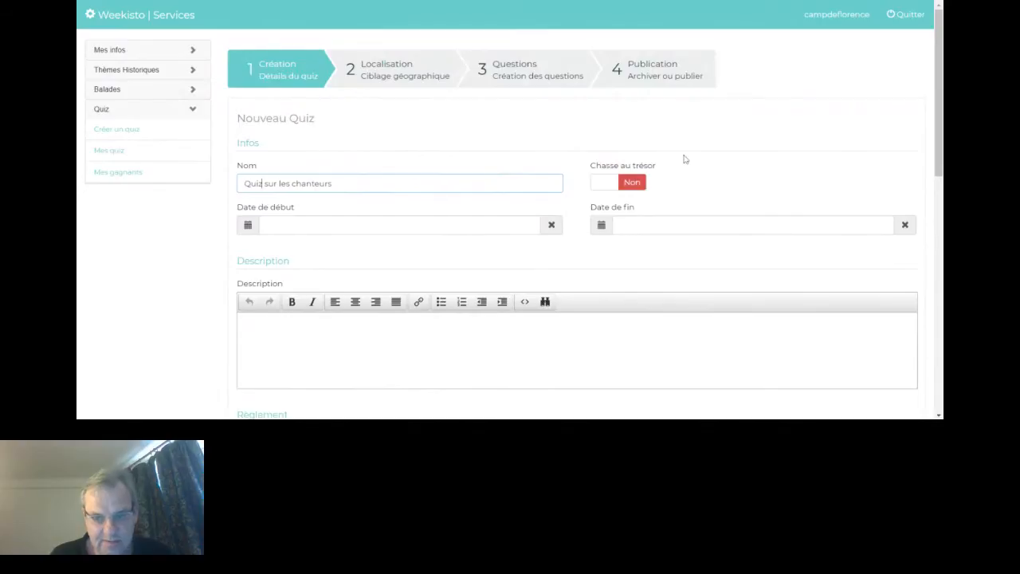
Set the quiz's start date to the current day, 29/05/2020, after browsing the following months in the calendar
scroll(684, 159, "down", 1)
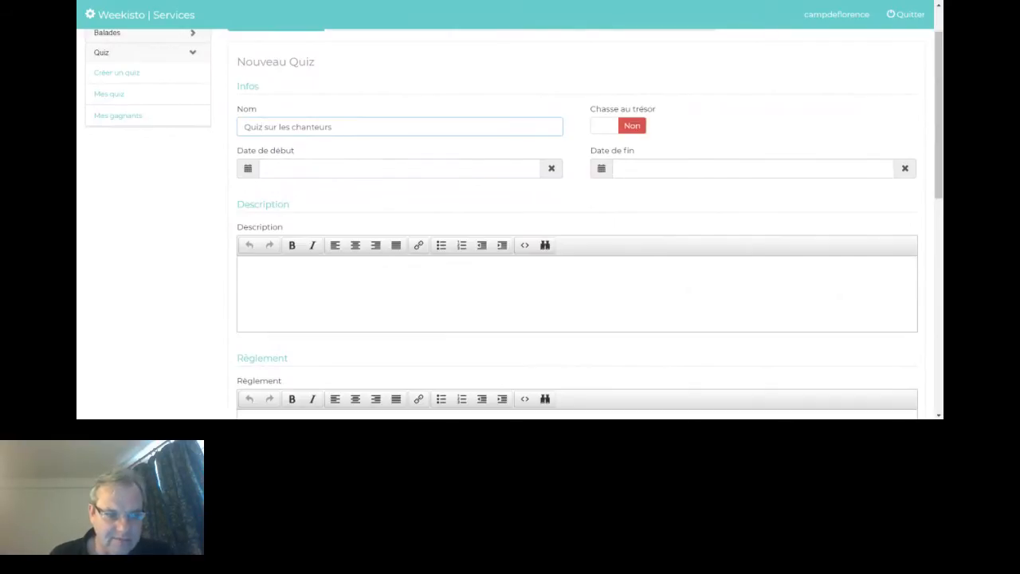
left_click(248, 171)
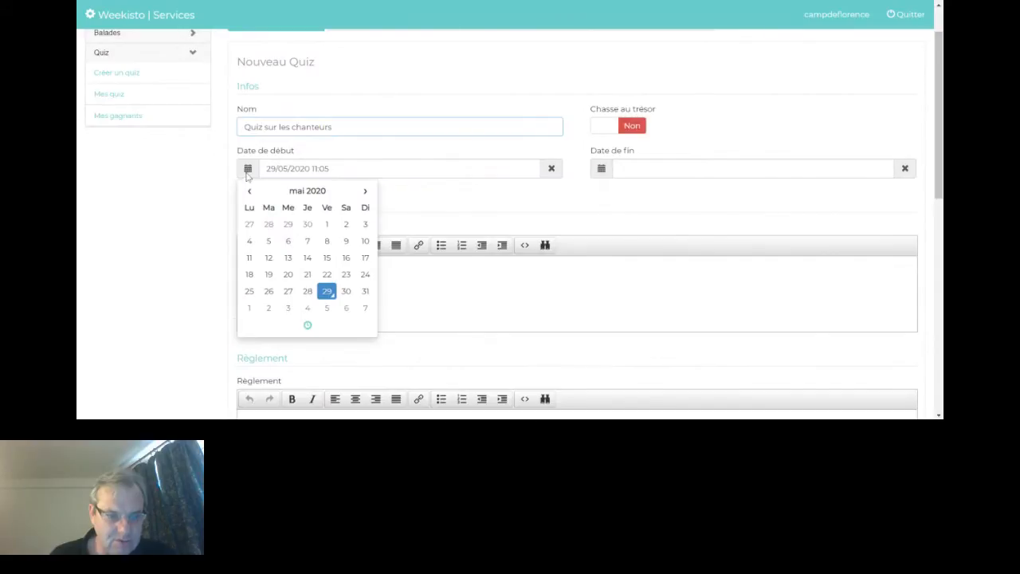
left_click(365, 194)
left_click(364, 194)
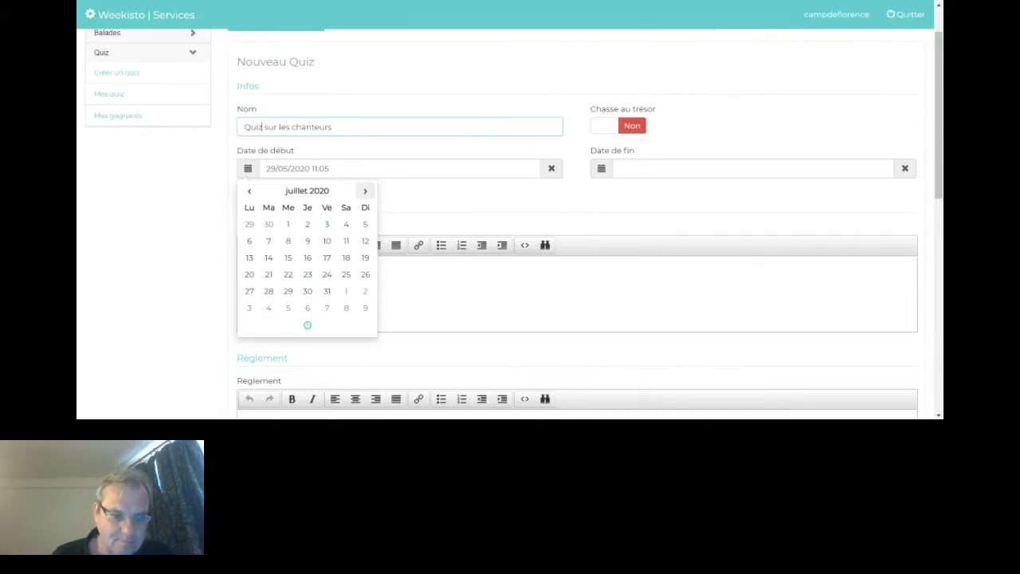
left_click(249, 192)
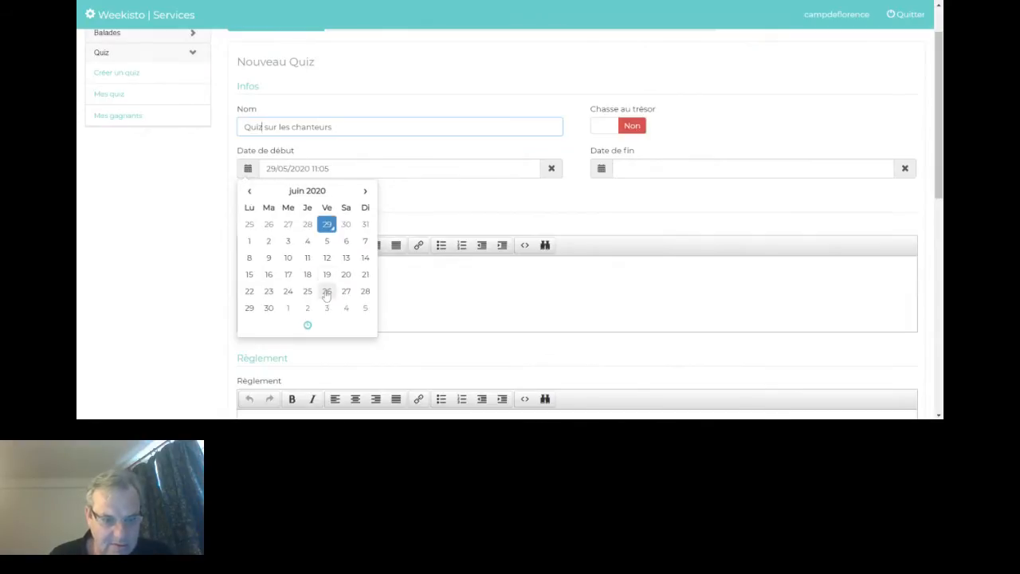
left_click(248, 192)
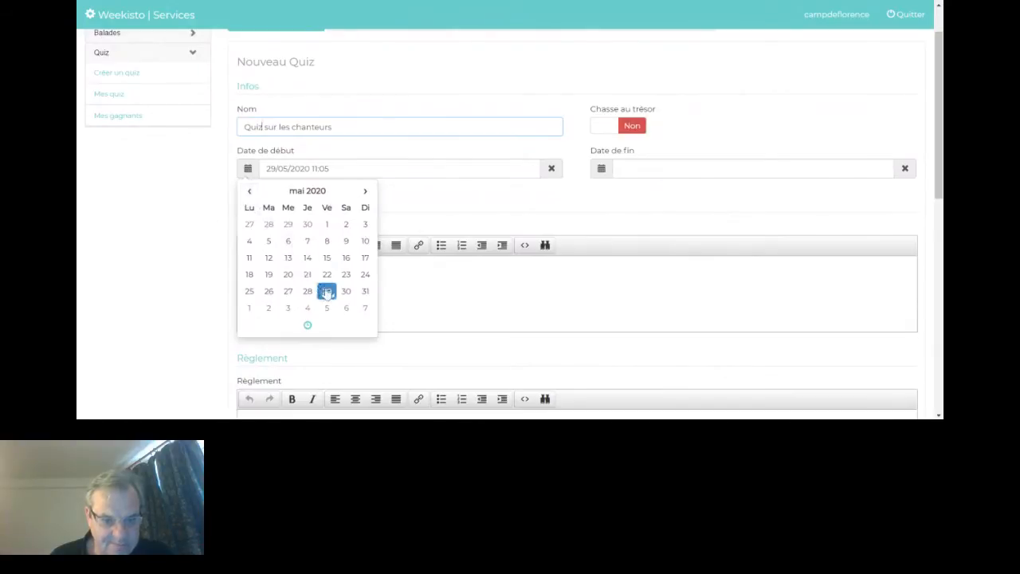
left_click(437, 205)
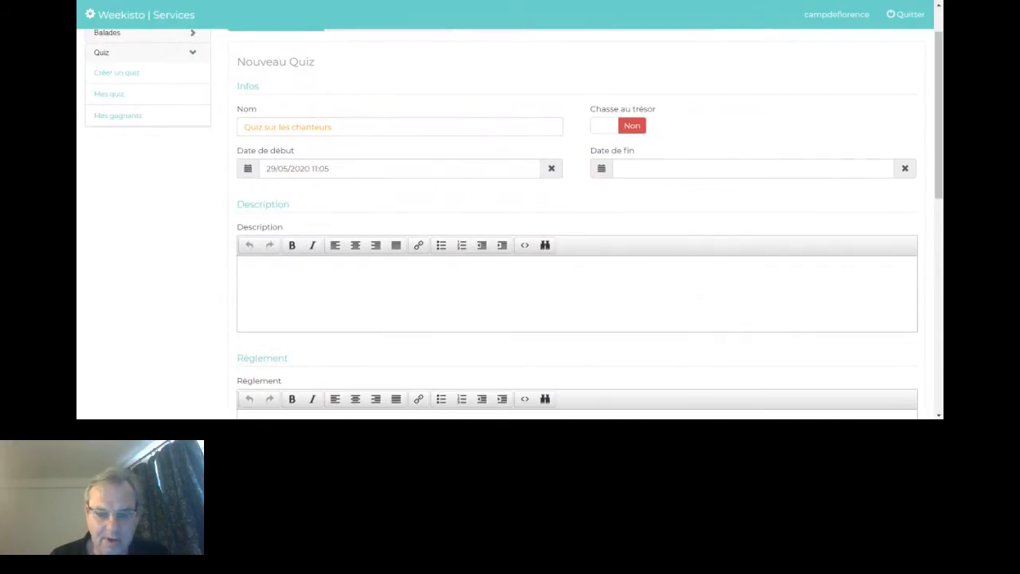
Set the quiz's end date to 31/07/2020
left_click(603, 168)
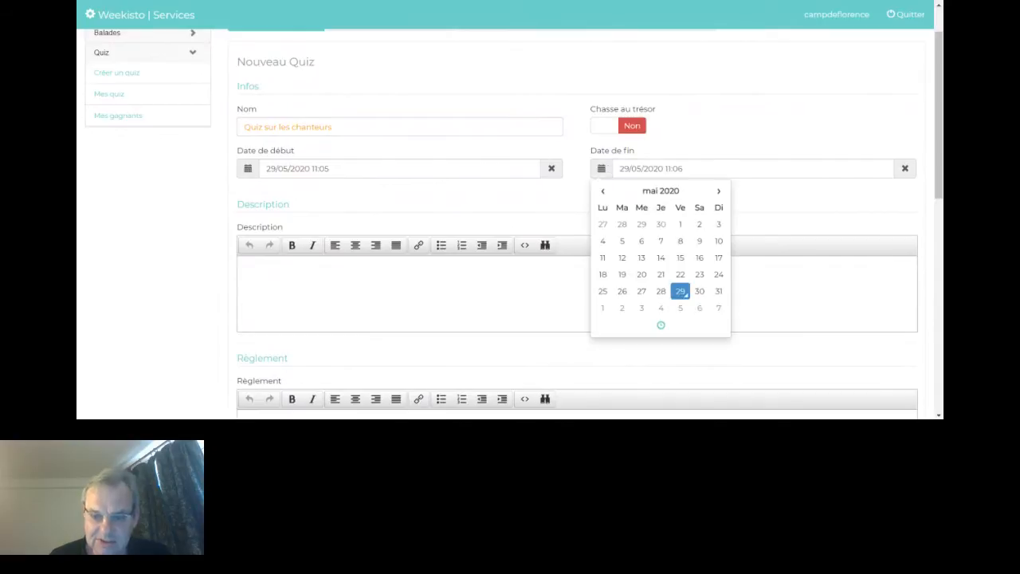
double_click(721, 194)
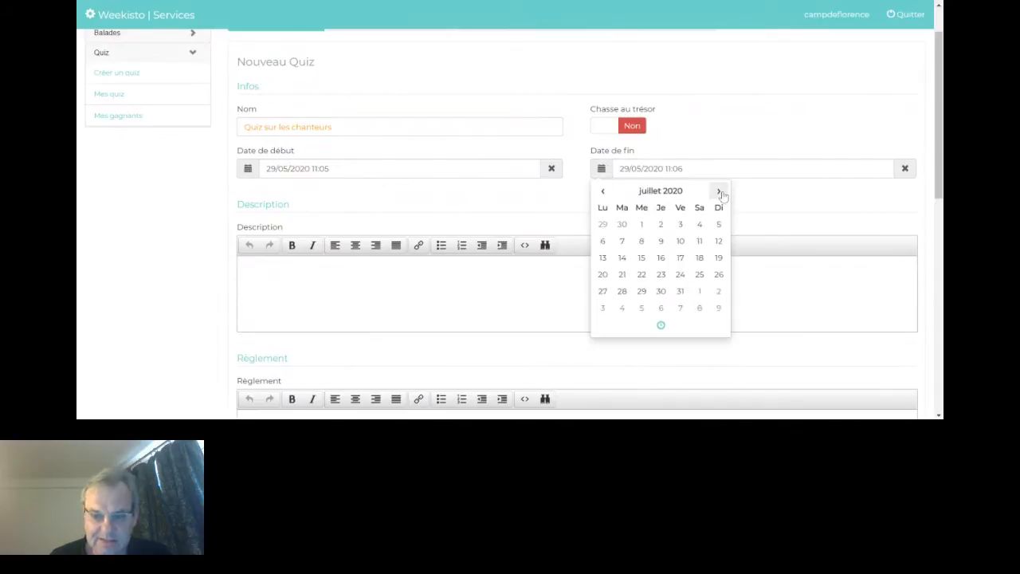
left_click(722, 193)
left_click(680, 225)
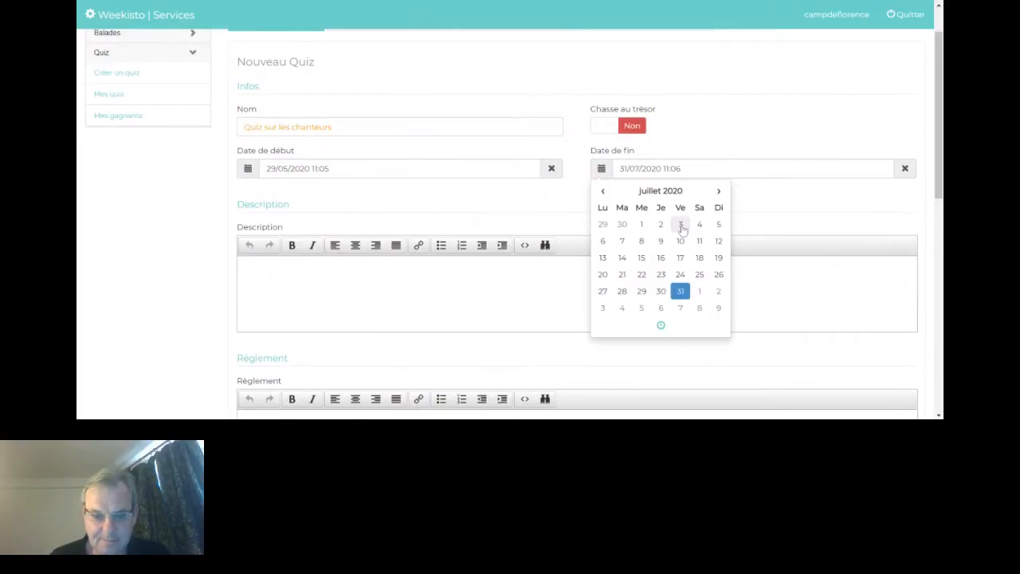
left_click(753, 207)
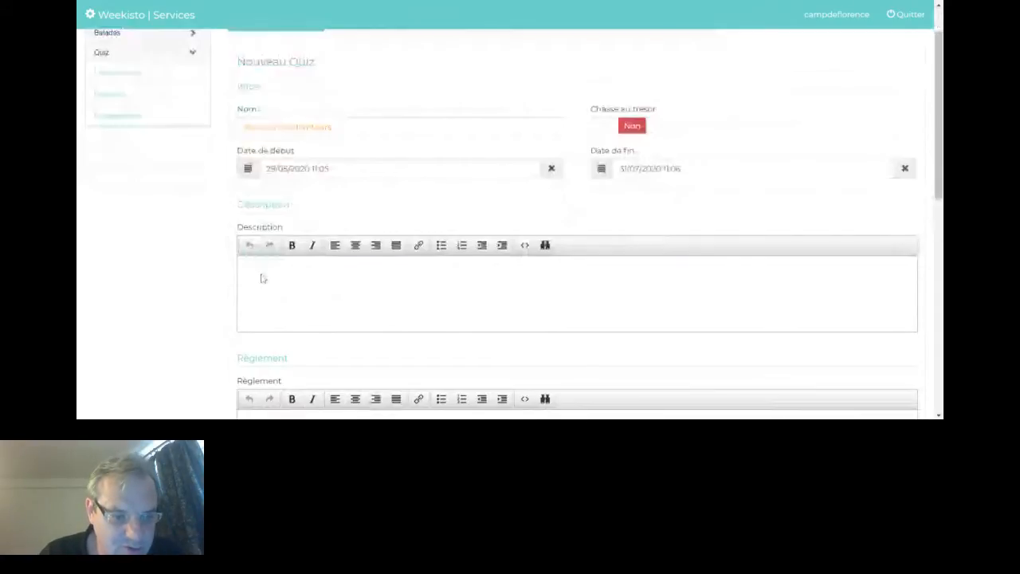
Enter "Le but est de trouver les bonnes réponses" as the quiz description
left_click(263, 278)
type("Le")
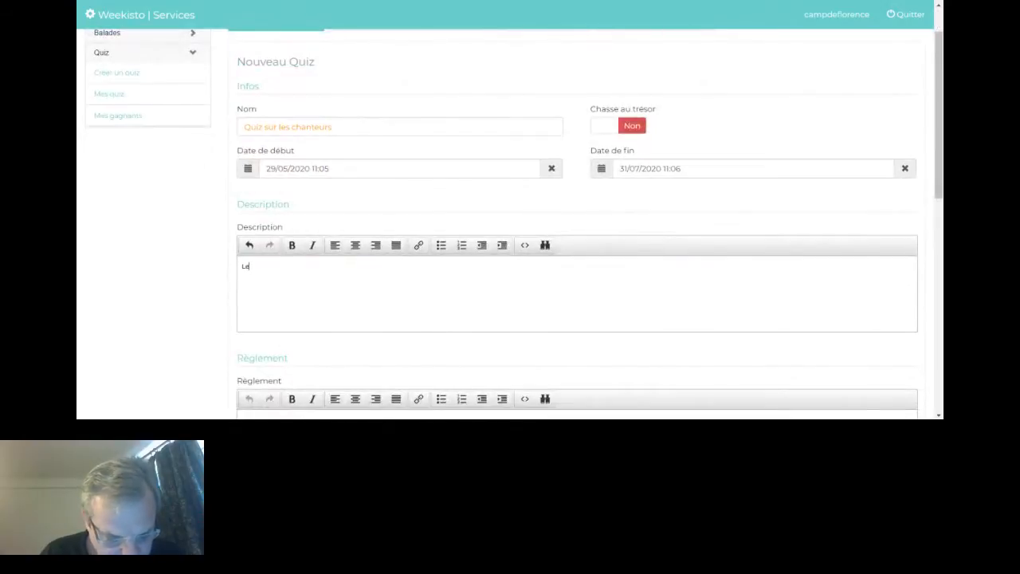
type(" but est de")
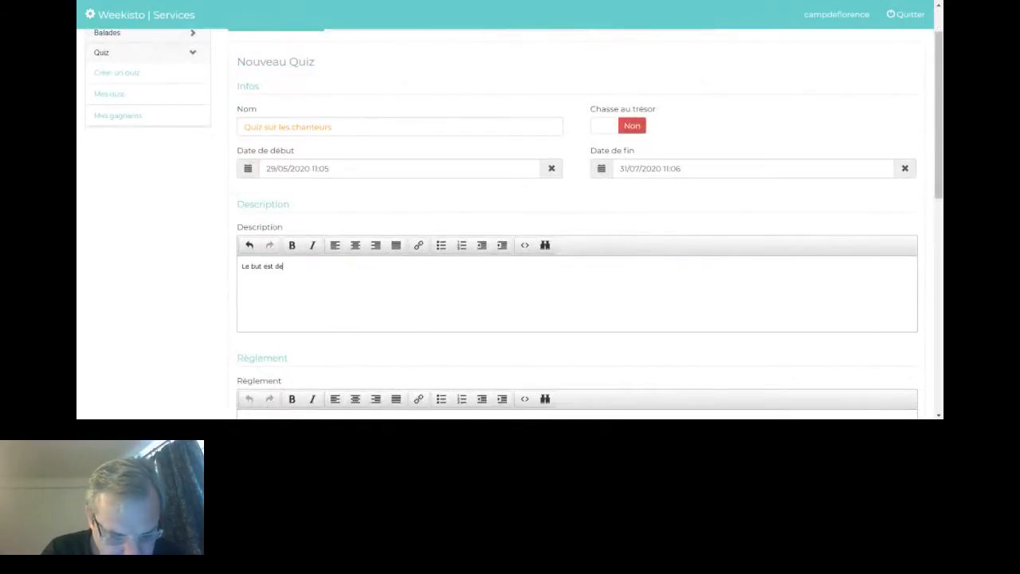
type(" trouver les bonnes réponses")
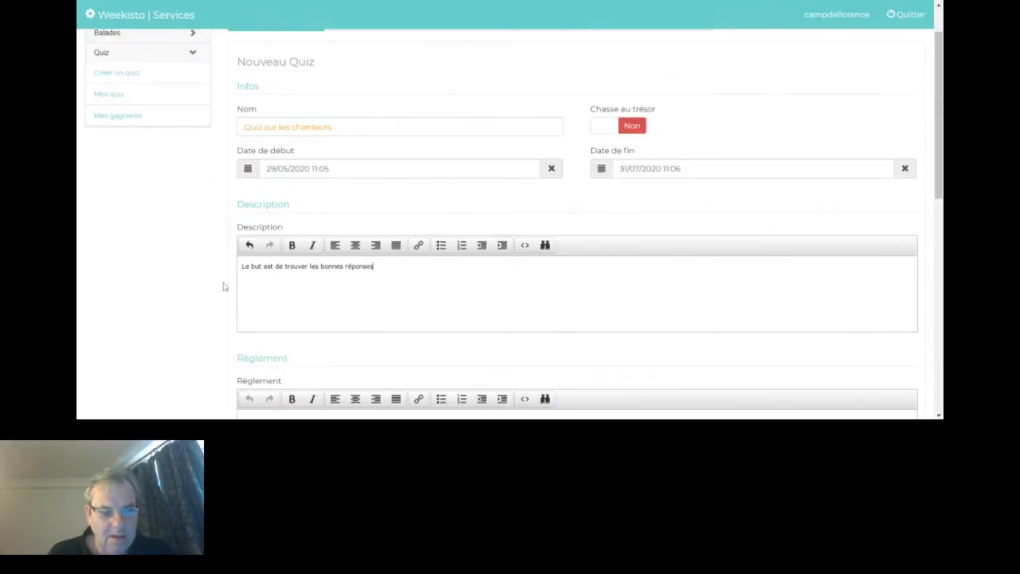
Enter "Les règles à suivre" as the quiz rules (Règlement)
scroll(224, 287, "down", 2)
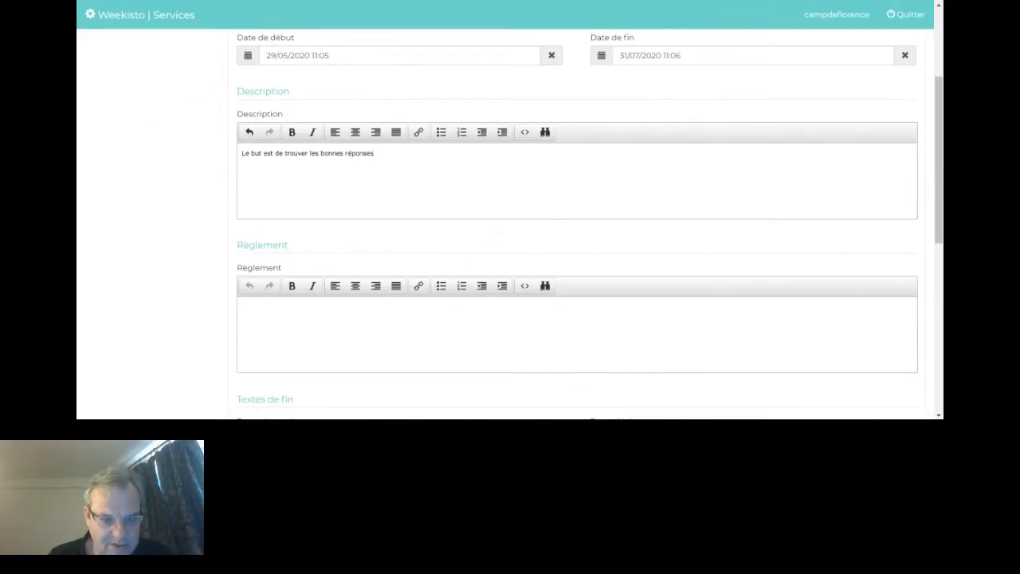
left_click(251, 318)
type("Les")
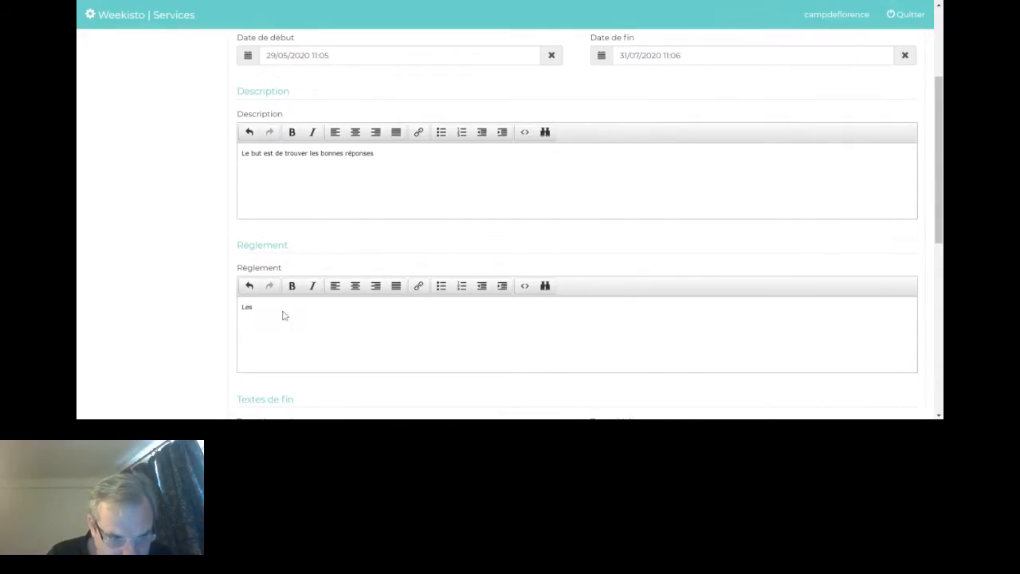
type(" règles")
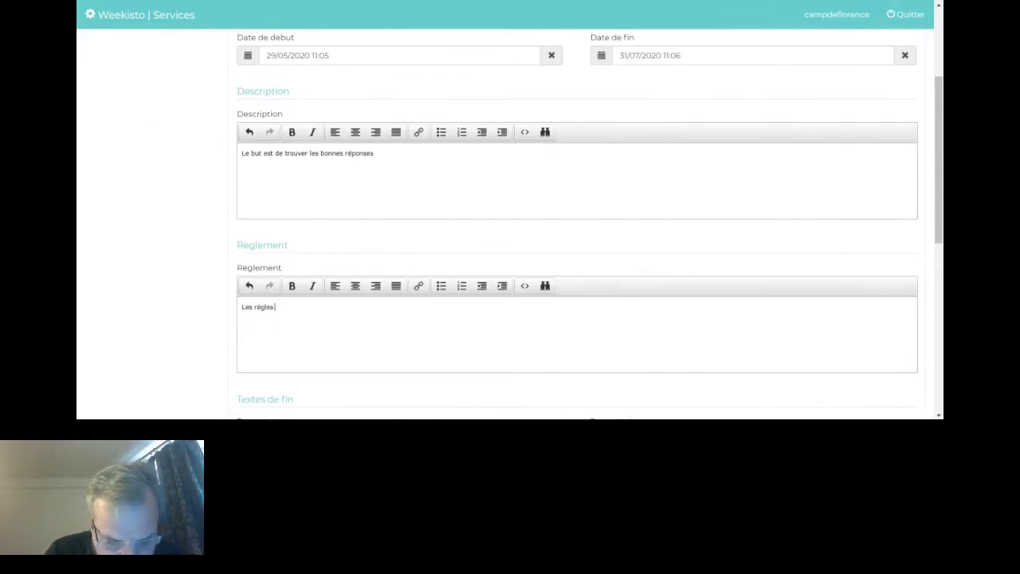
type(" à auivre")
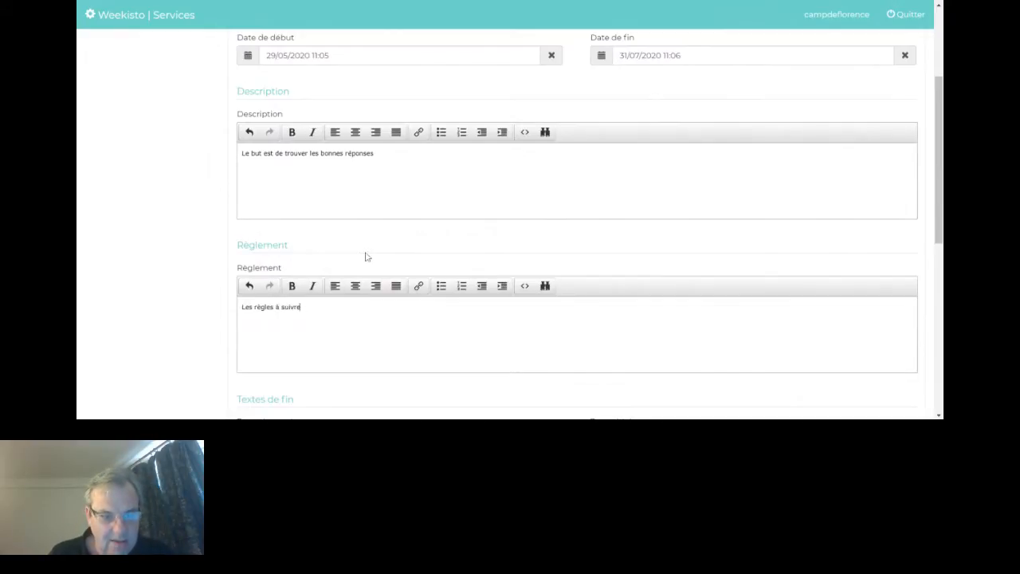
Enter "Bravo vous avez gagné" as the quiz's success text (Texte de succès)
scroll(366, 256, "down", 1)
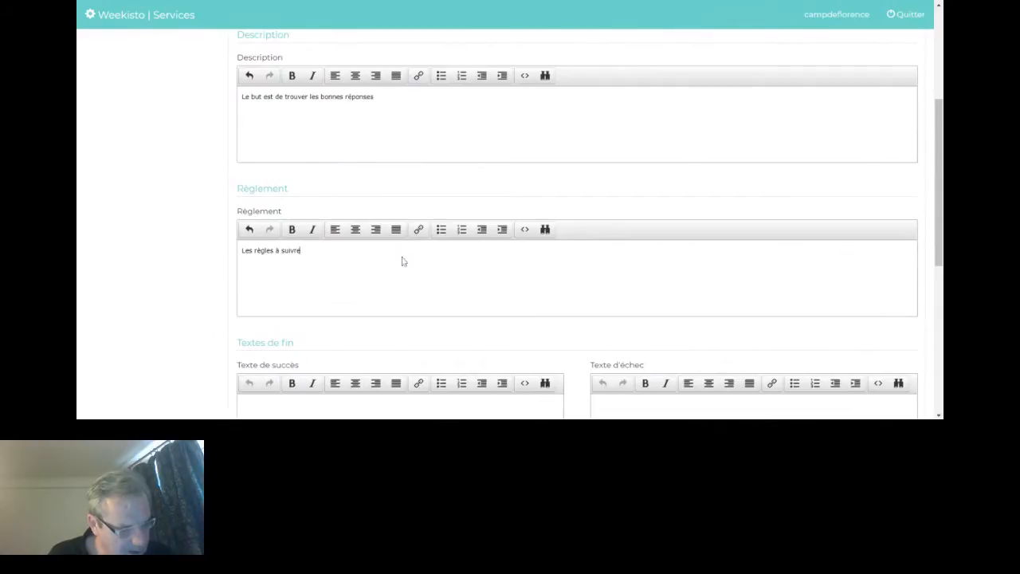
scroll(289, 299, "down", 3)
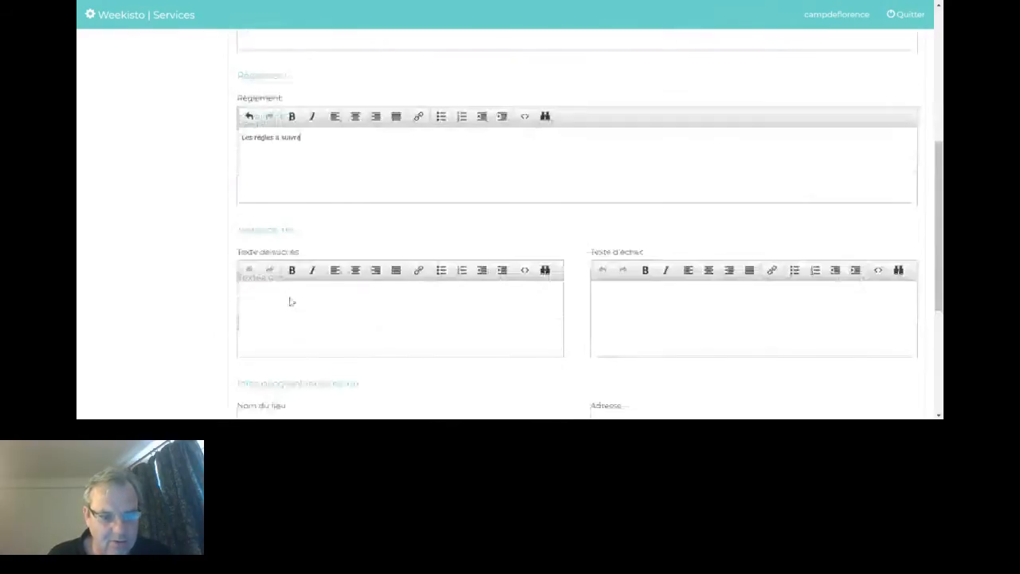
left_click(291, 301)
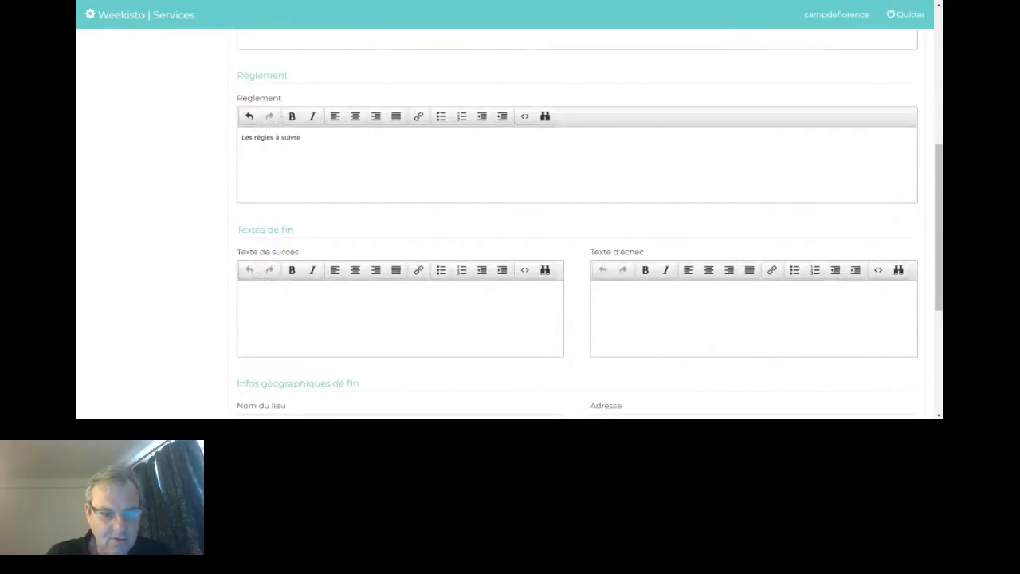
type("B")
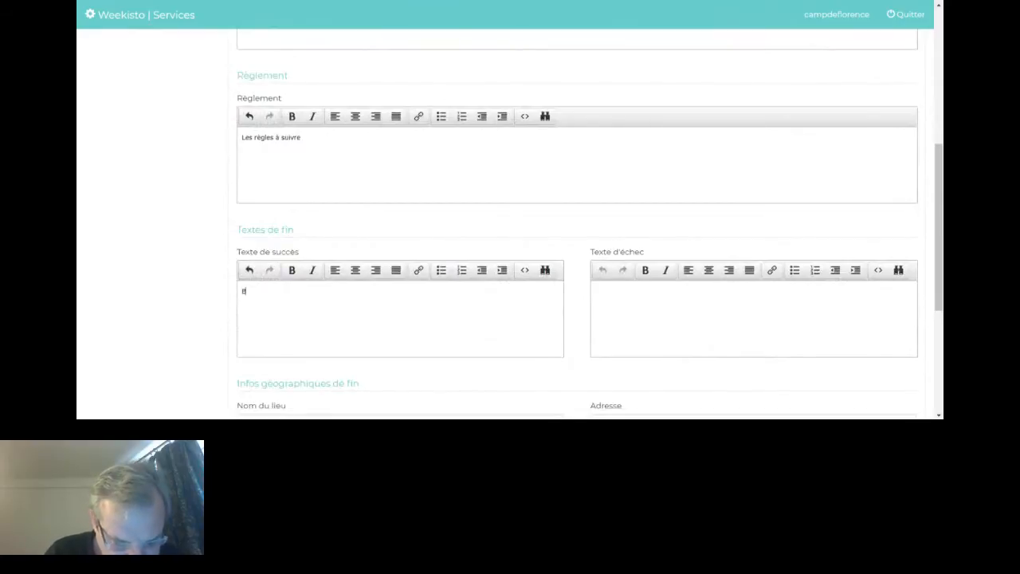
type("ravo vous avez gagné")
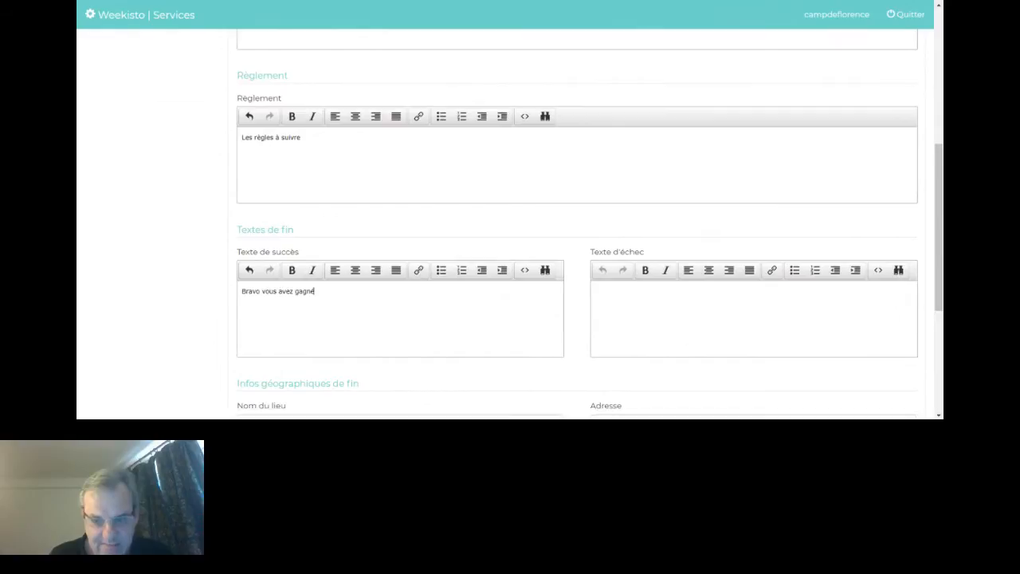
Enter "Perdu recommence" as the quiz's failure text (Texte d'échec)
scroll(677, 257, "down", 1)
left_click(677, 258)
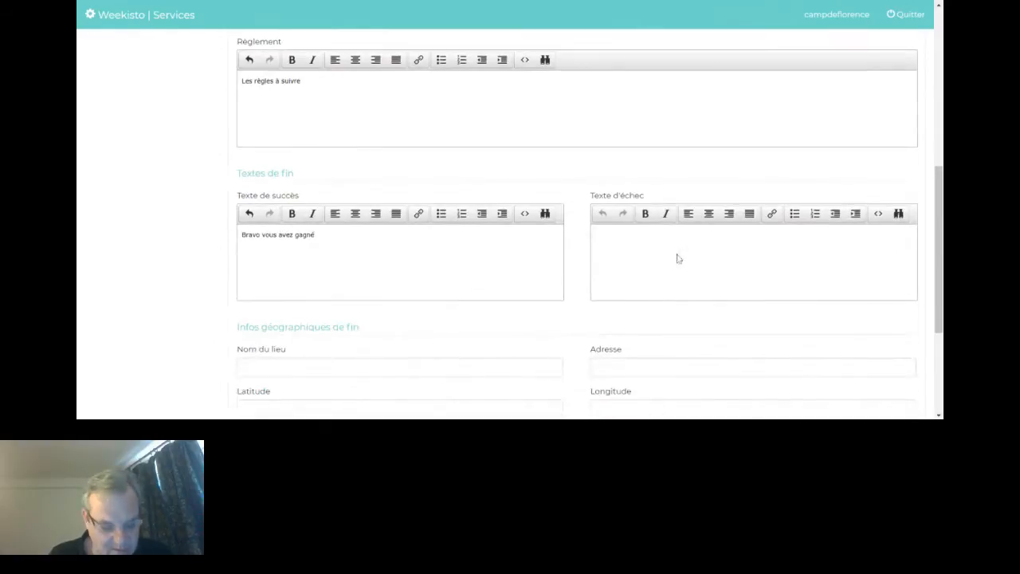
type("Perdu")
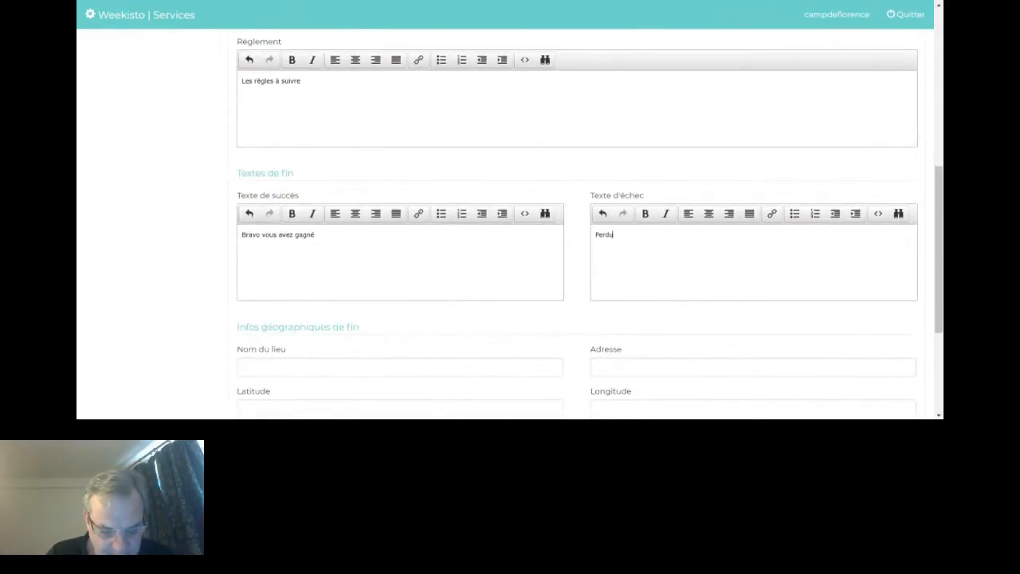
type(" recomme")
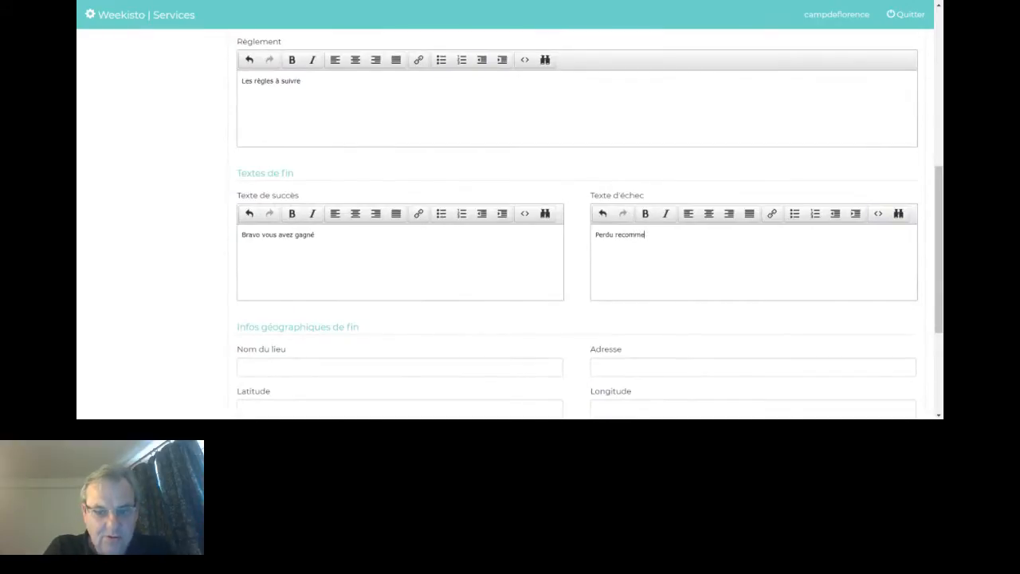
type("nce")
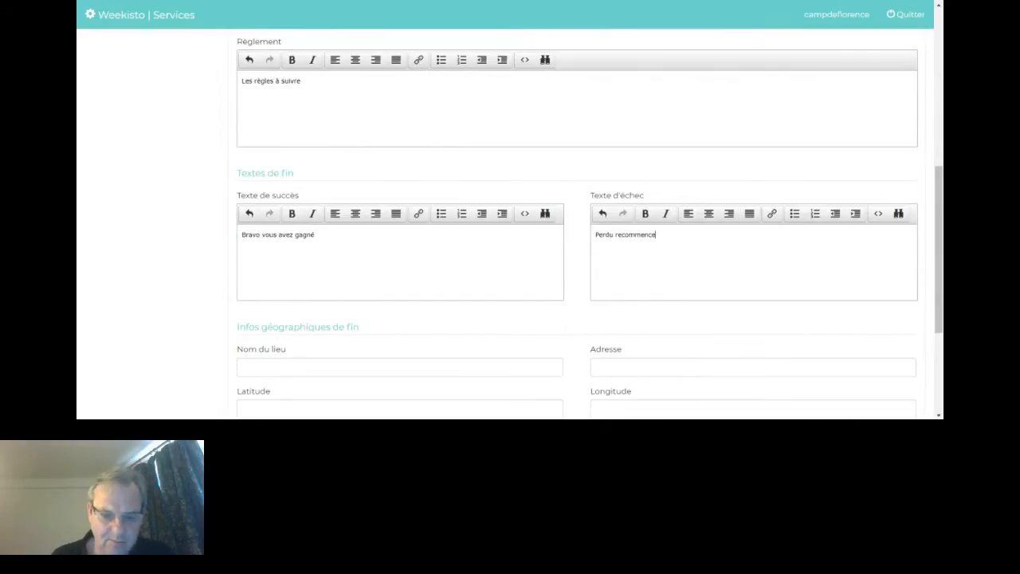
scroll(681, 258, "up", 2)
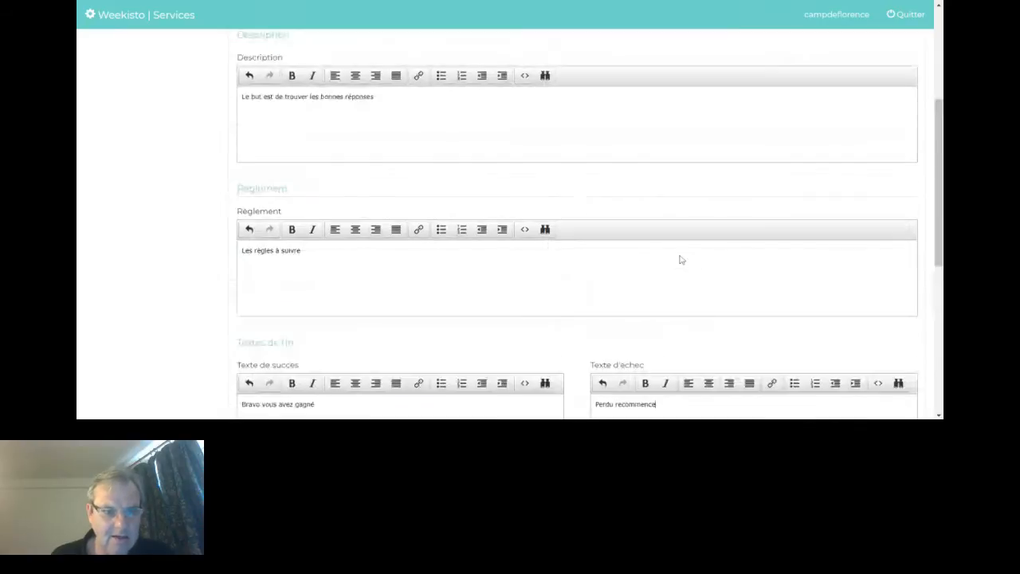
scroll(511, 170, "up", 2)
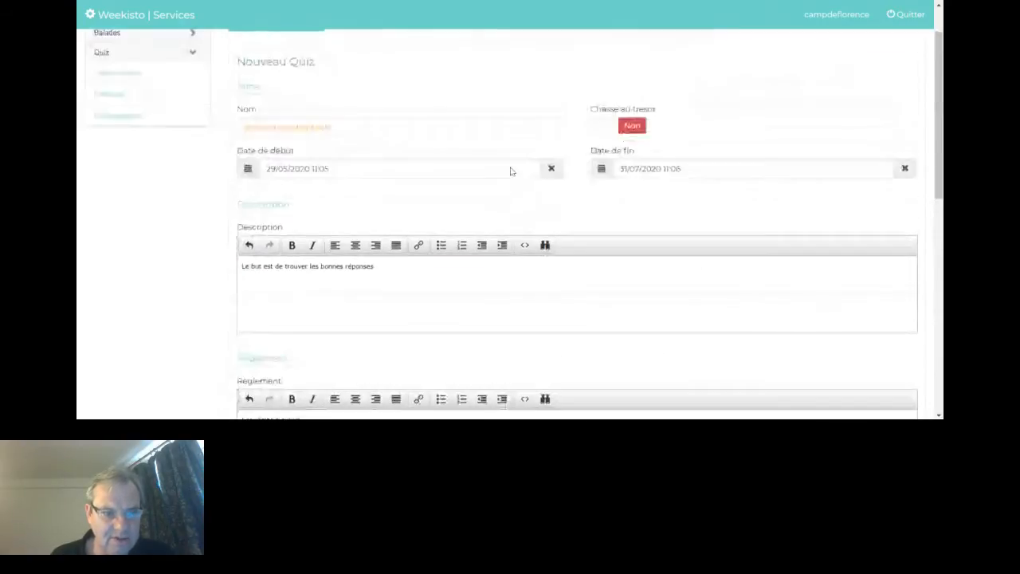
scroll(511, 170, "down", 3)
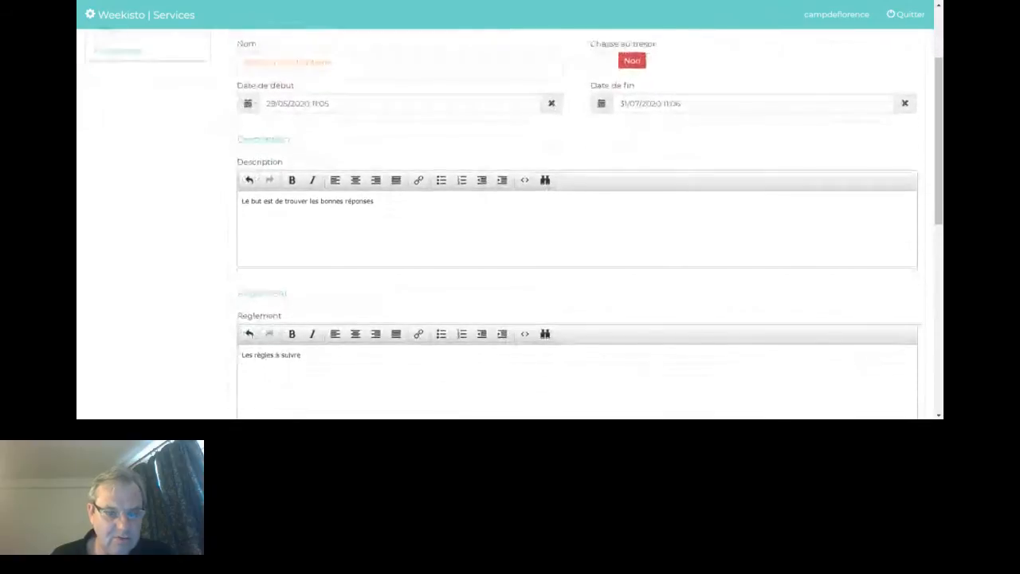
Enter "Bar des trois pintes" as the place name (Nom du lieu) in the quiz's end geographic information
scroll(532, 242, "down", 2)
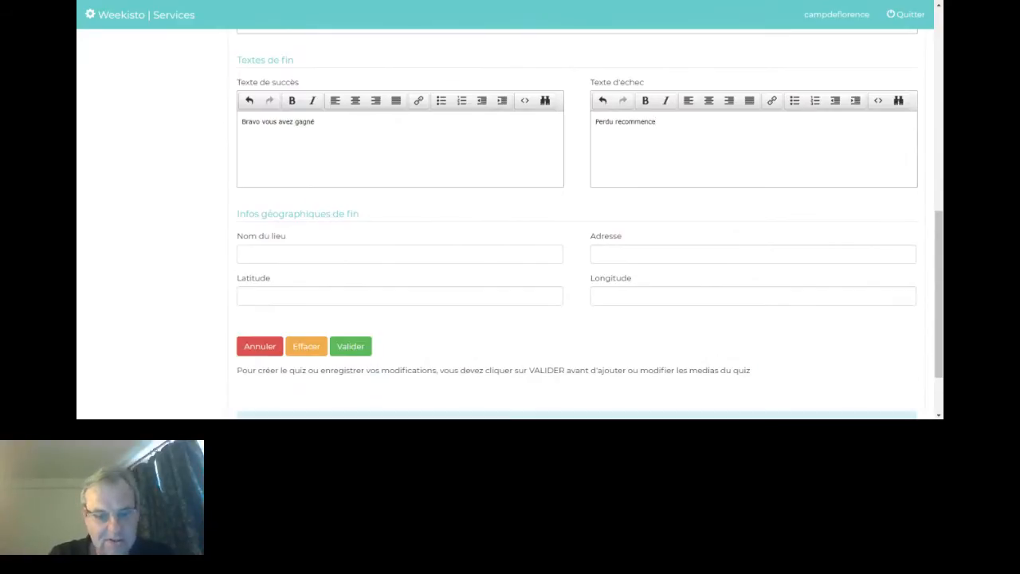
left_click(243, 253)
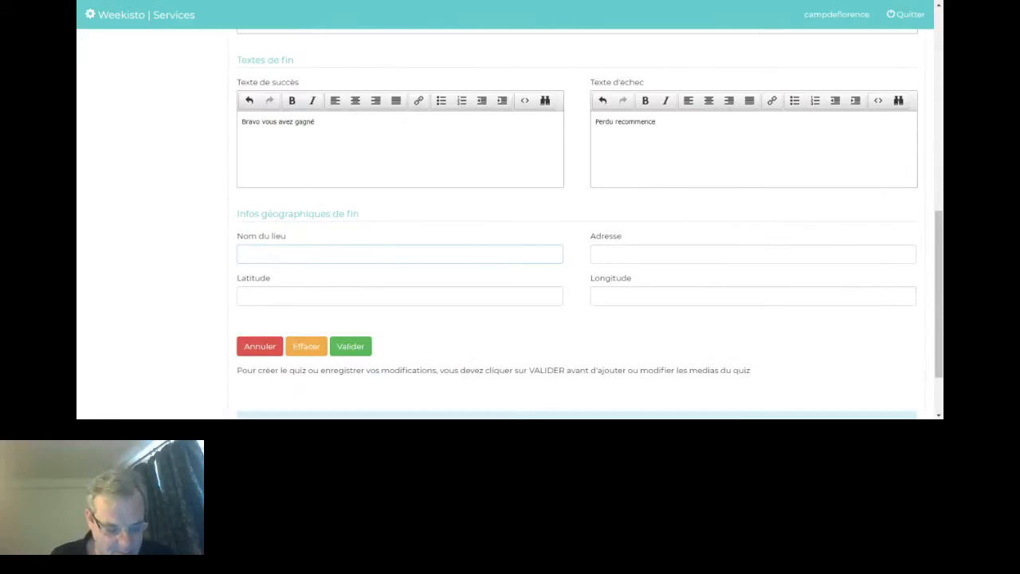
type("R")
key("BackSpace")
type("Bar des ")
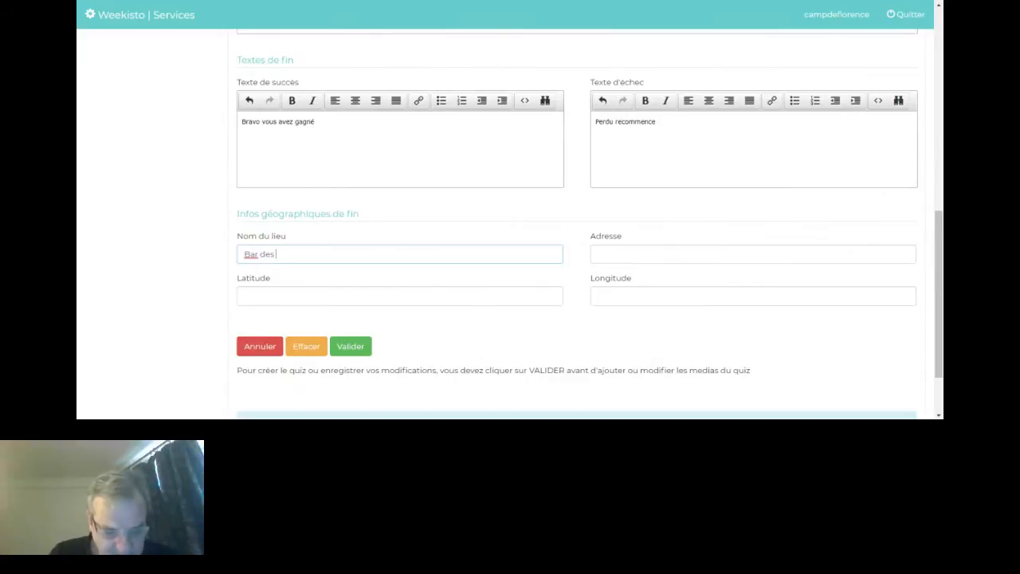
type("ttoi")
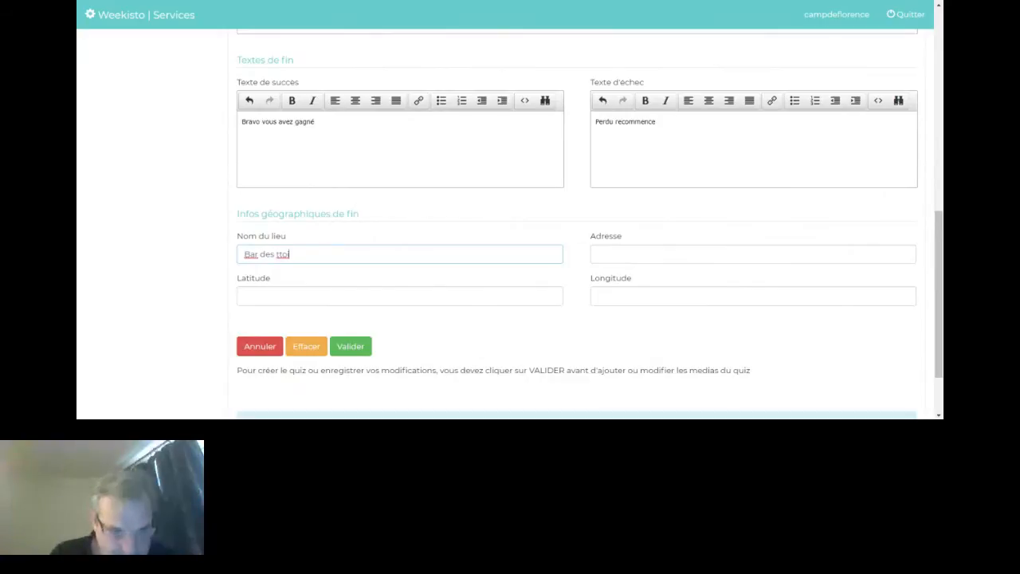
key("BackSpace")
key("BackSpace")
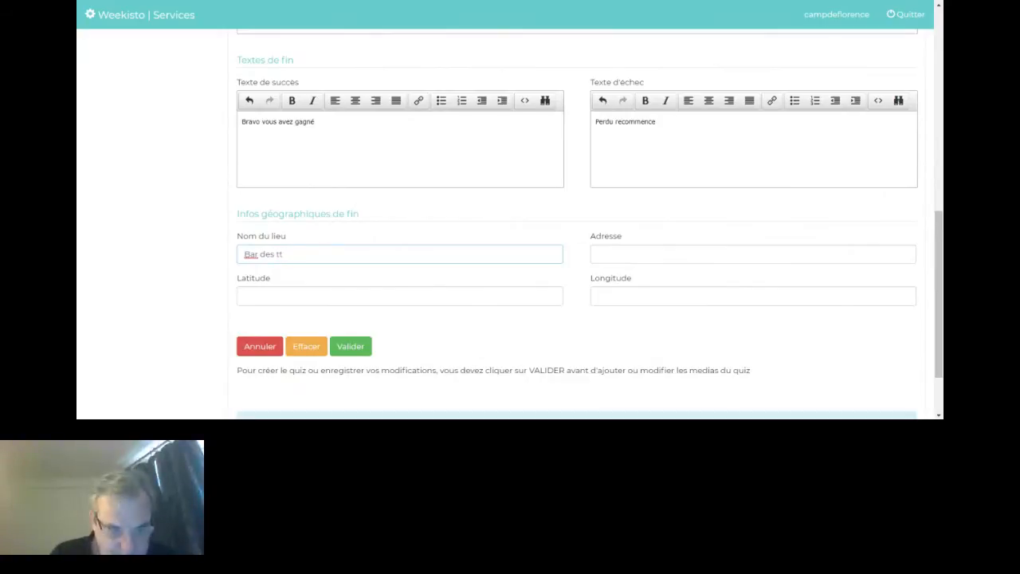
type("rois pin")
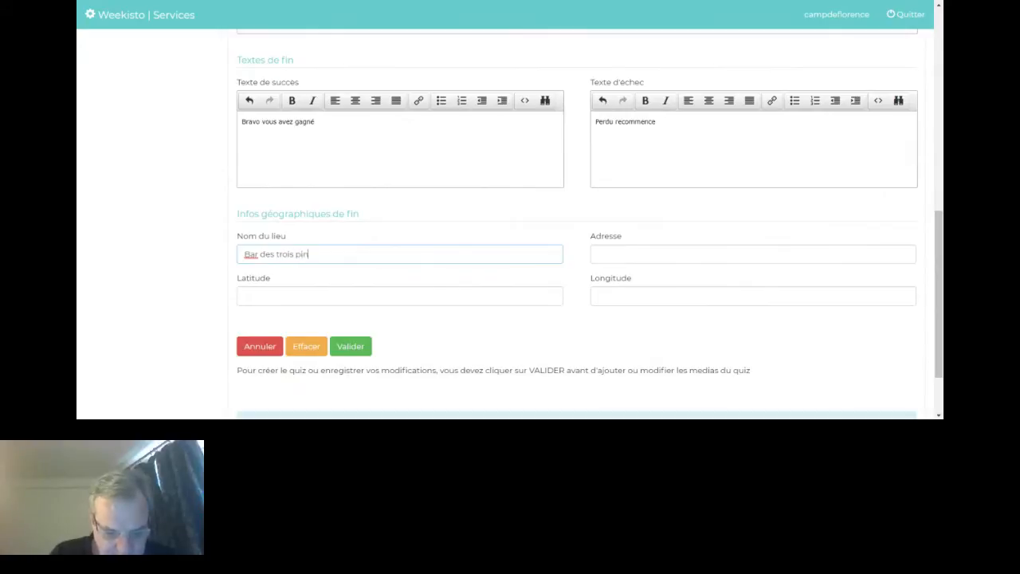
type("tes")
Fill in the street address (Adresse) of the quiz's end location
key("Tab")
type("3 ru")
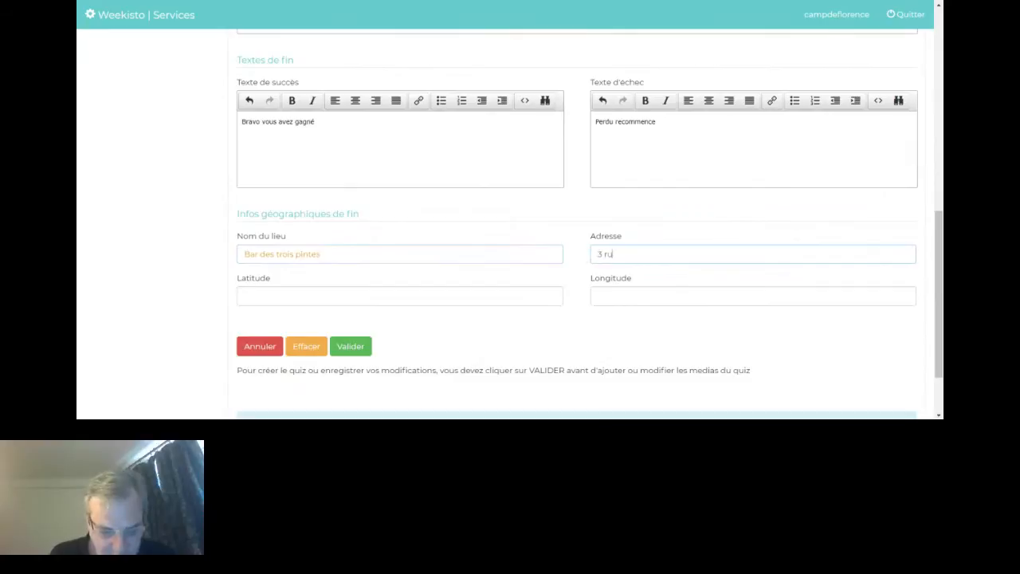
type("e de la m")
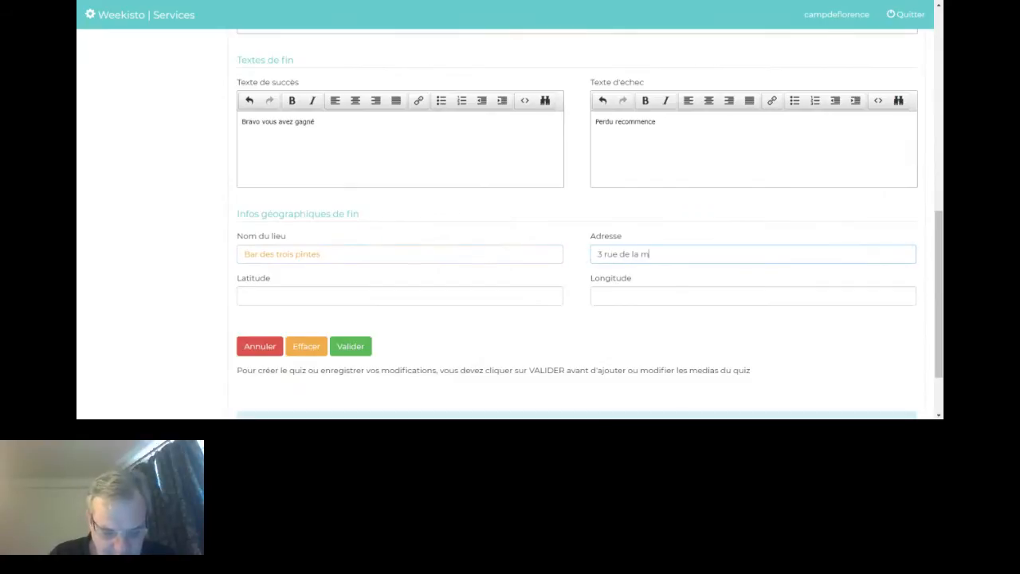
type("ontagne")
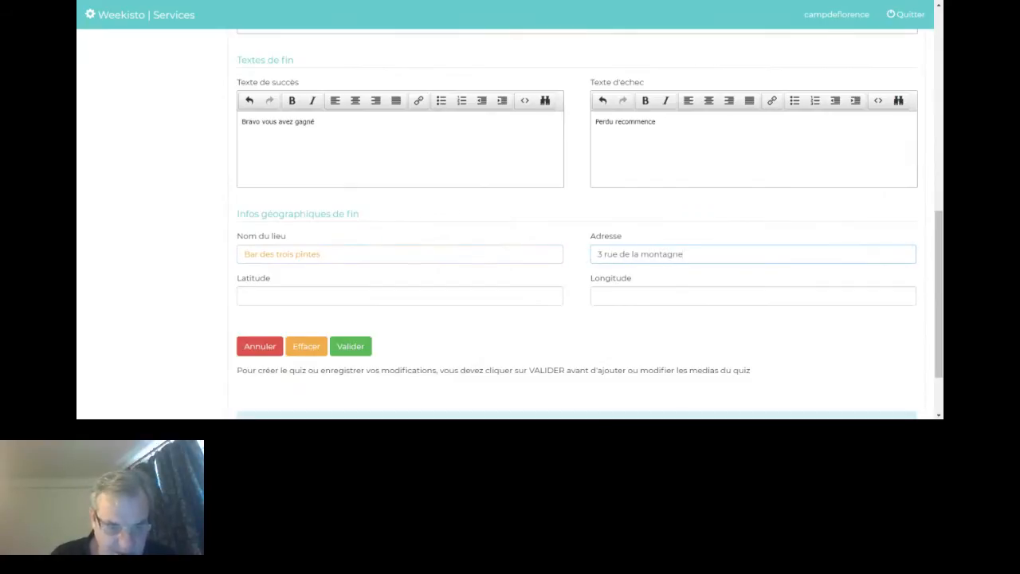
Set the end location's latitude to 43.98243739657801 and its longitude to 0.4987813224802995
left_click(506, 296)
left_click(599, 296)
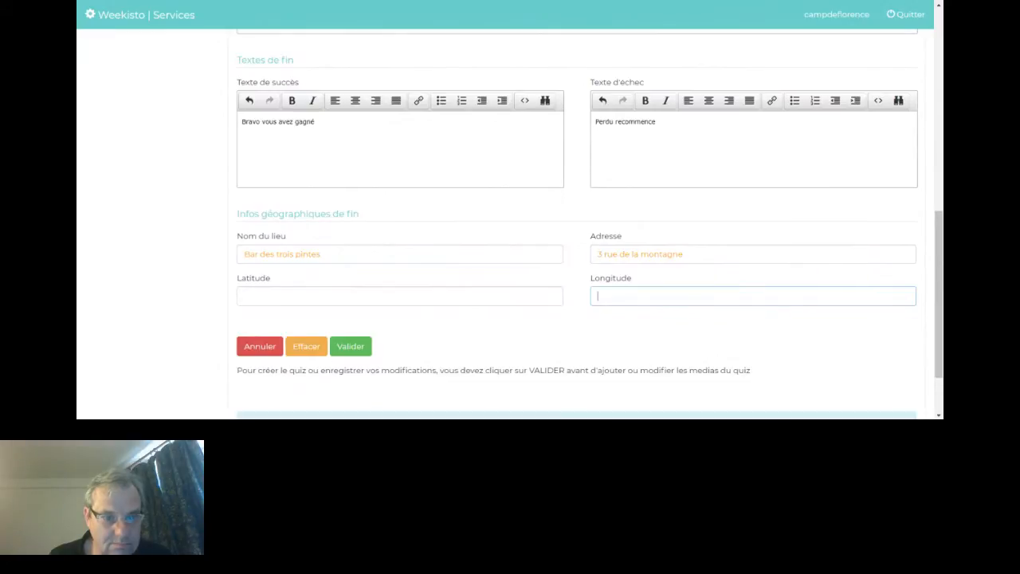
type("43.98243739657801")
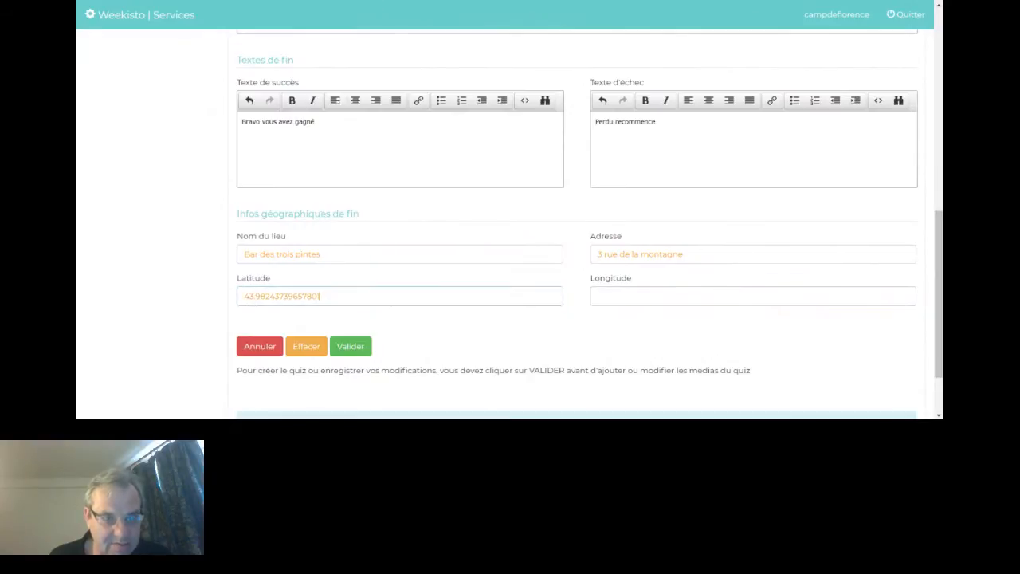
key("Tab")
type("0.4987813224802995")
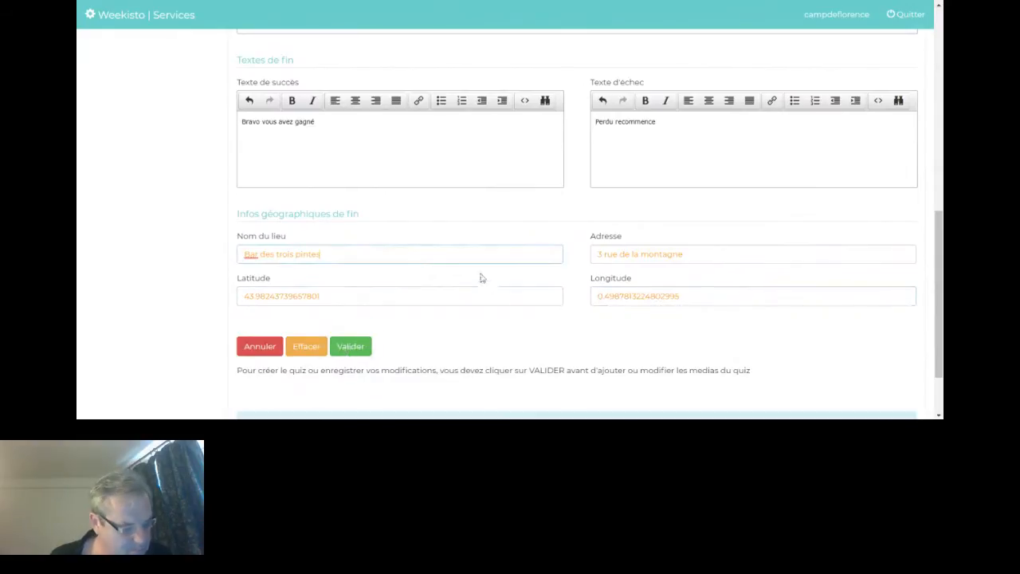
Check the completed form and validate it to create the quiz
scroll(480, 277, "down", 1)
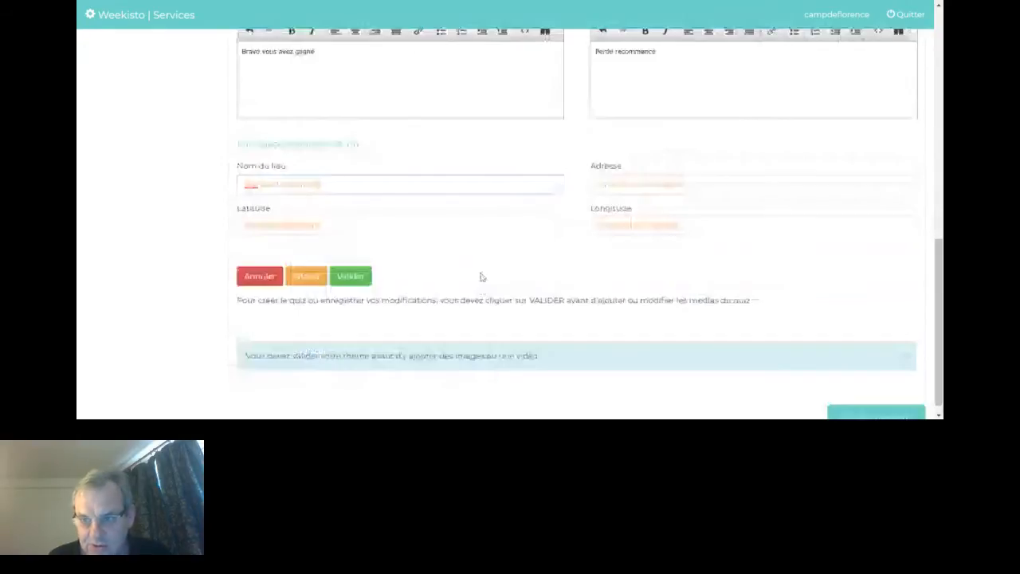
scroll(494, 257, "up", 10)
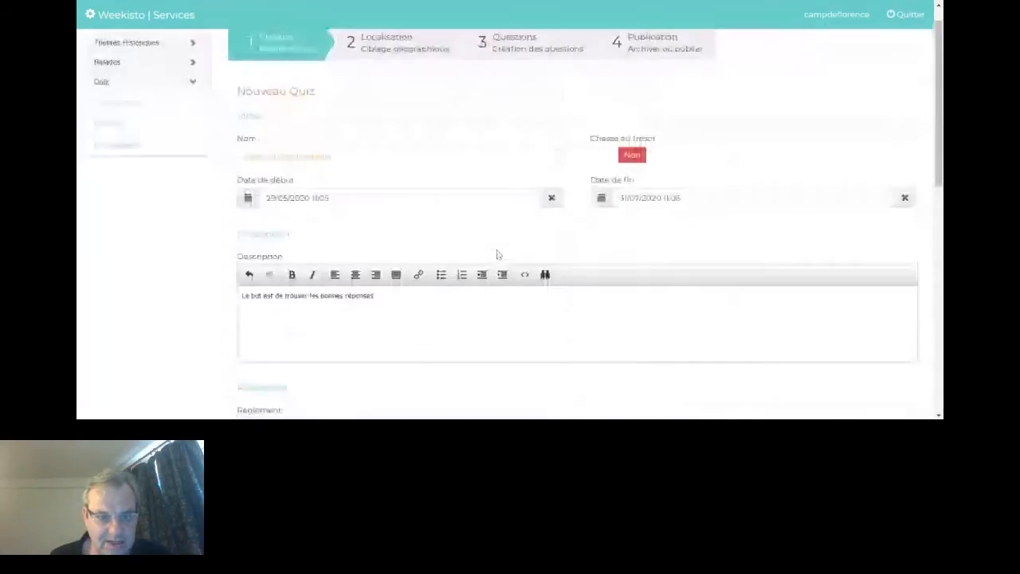
scroll(497, 254, "down", 3)
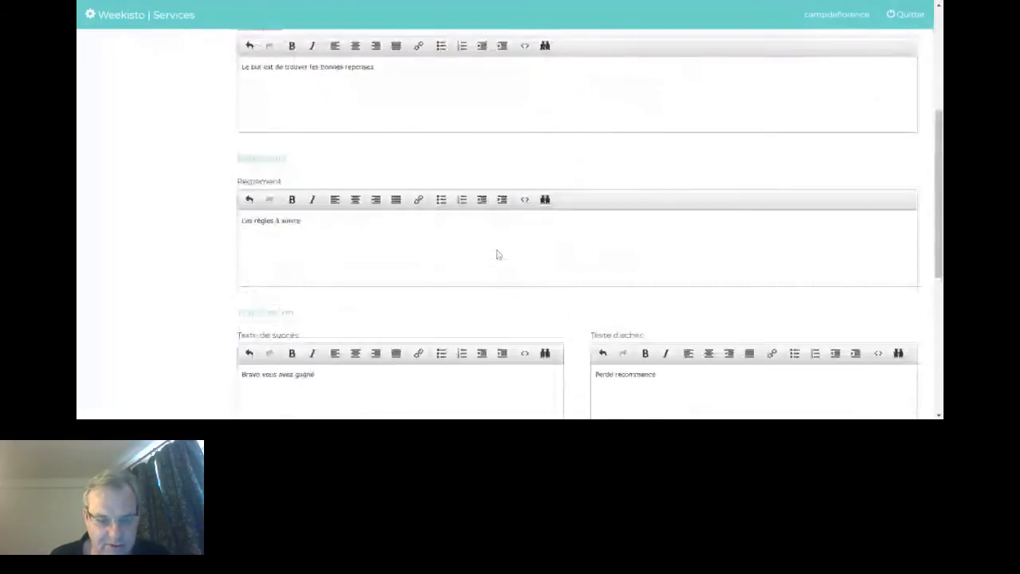
scroll(497, 254, "down", 4)
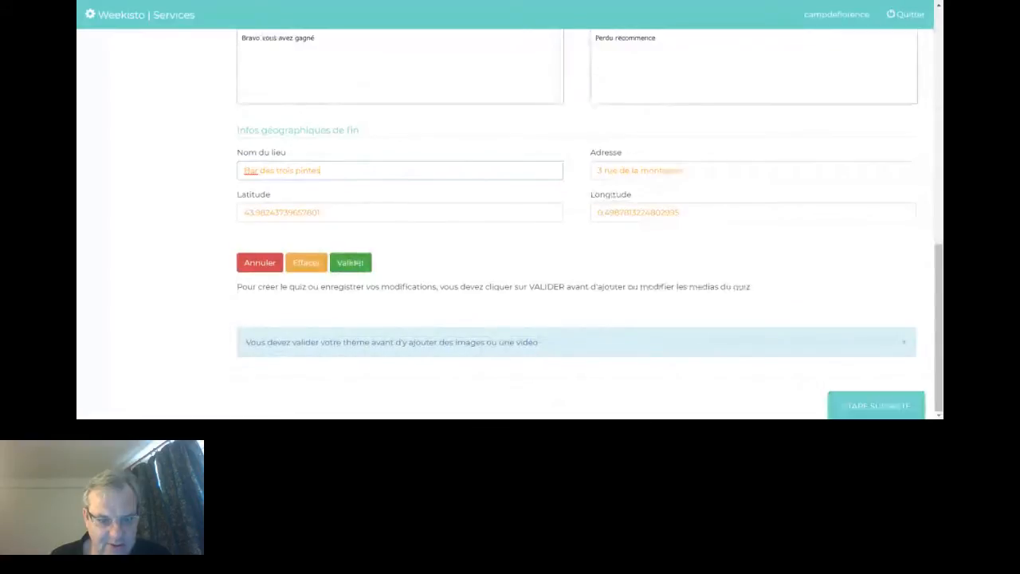
left_click(350, 262)
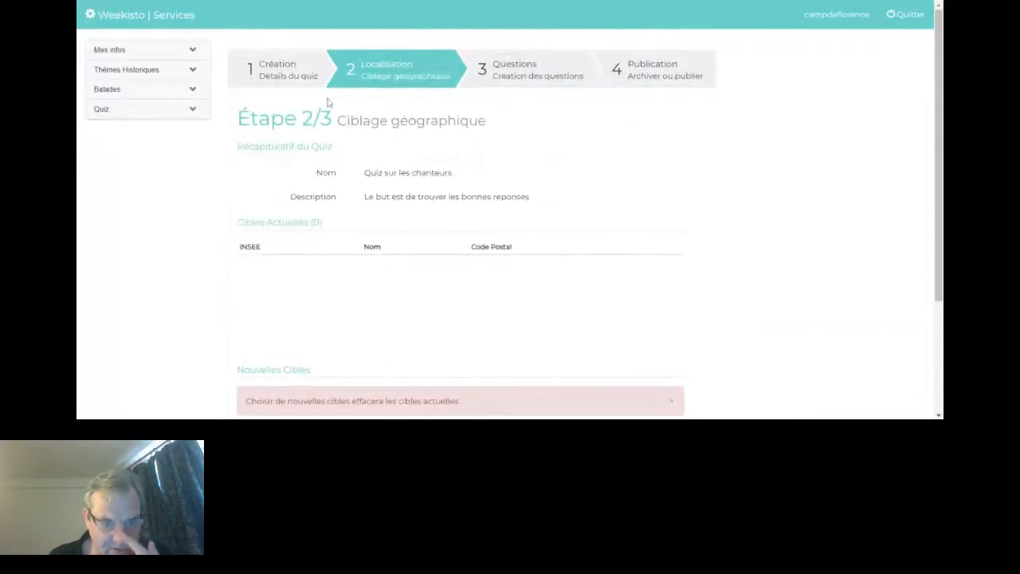
Return to the quiz's creation details, rename the quiz as "Chercher le trésor du pirate" and save the change
left_click(287, 70)
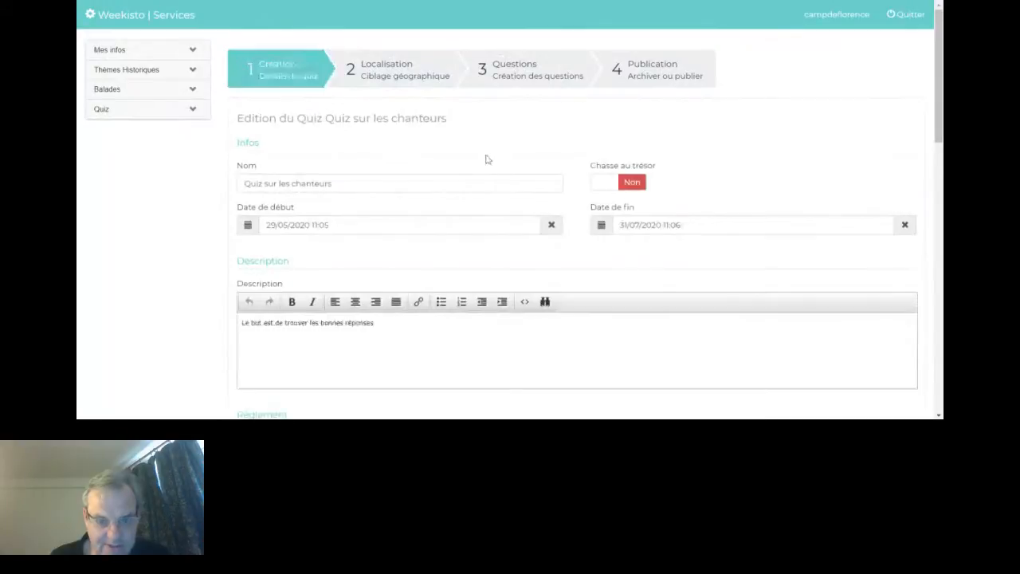
scroll(488, 159, "down", 1)
scroll(488, 160, "down", 5)
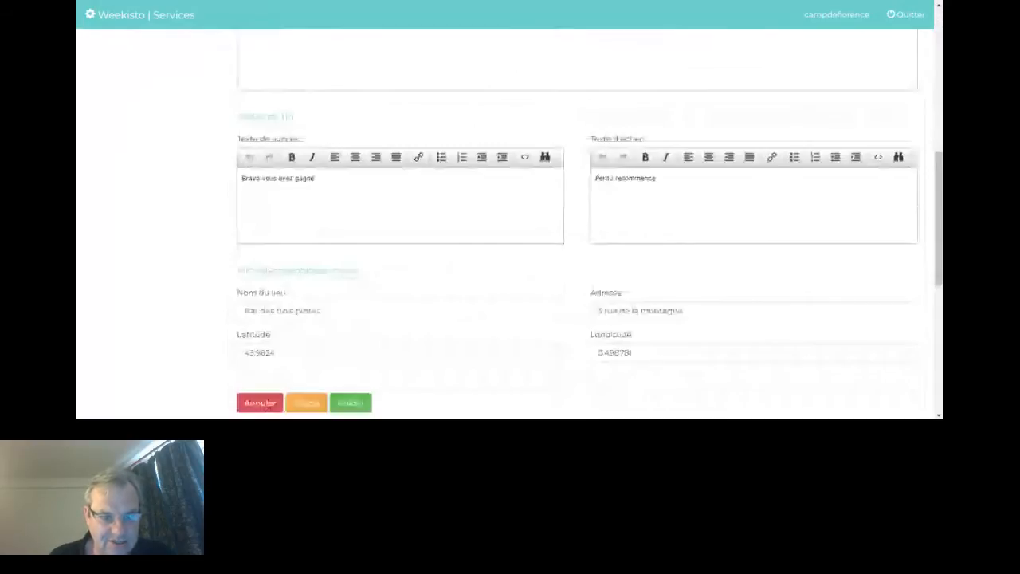
scroll(398, 224, "up", 8)
double_click(319, 184)
triple_click(285, 183)
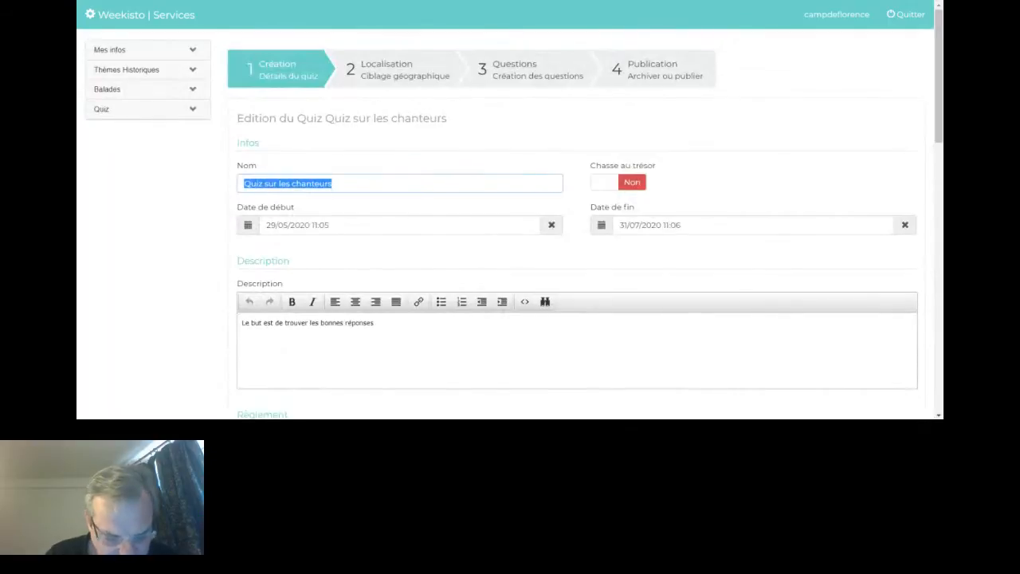
type("Che")
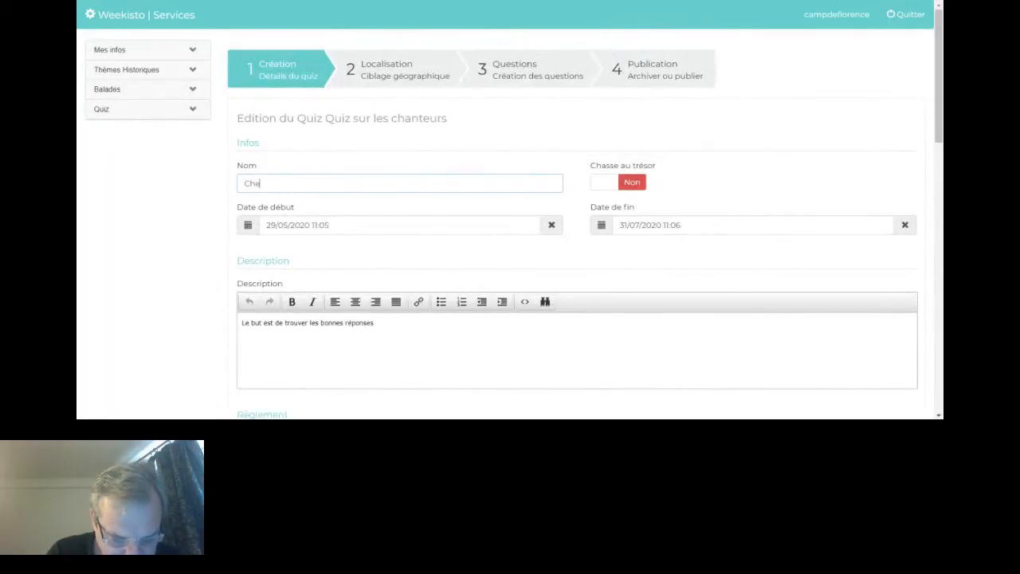
type("rcher ")
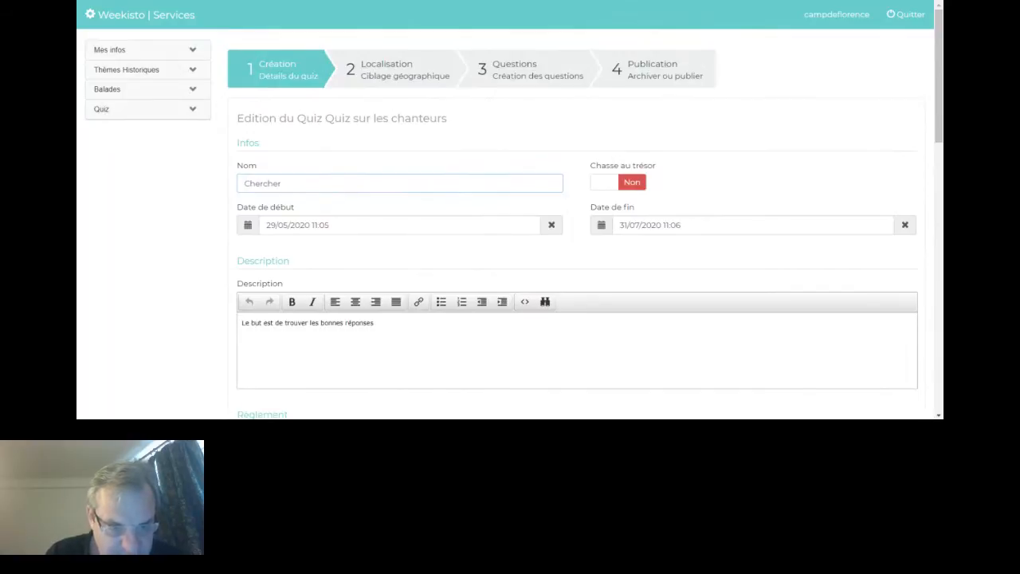
type("le trés")
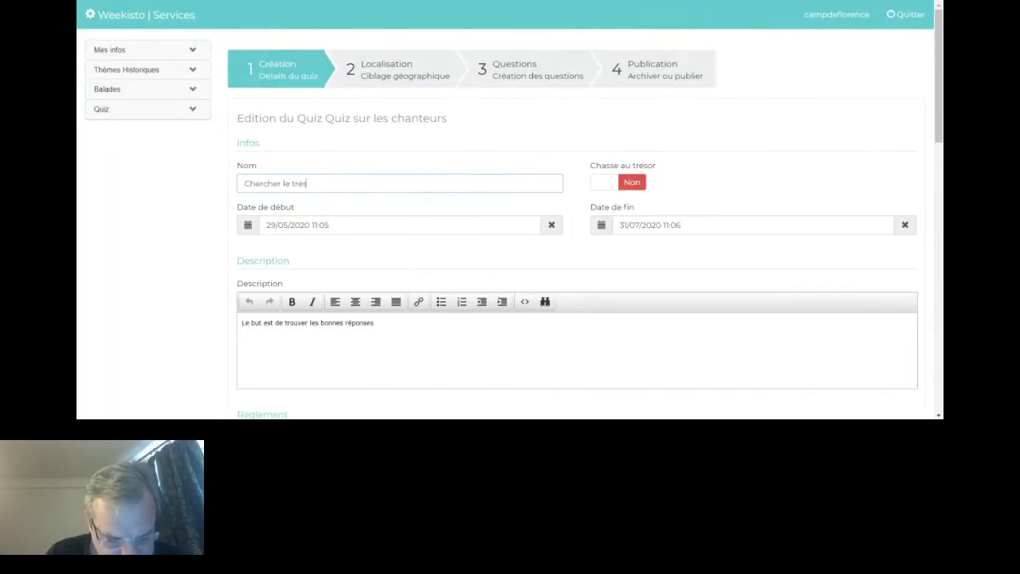
type("or du pi")
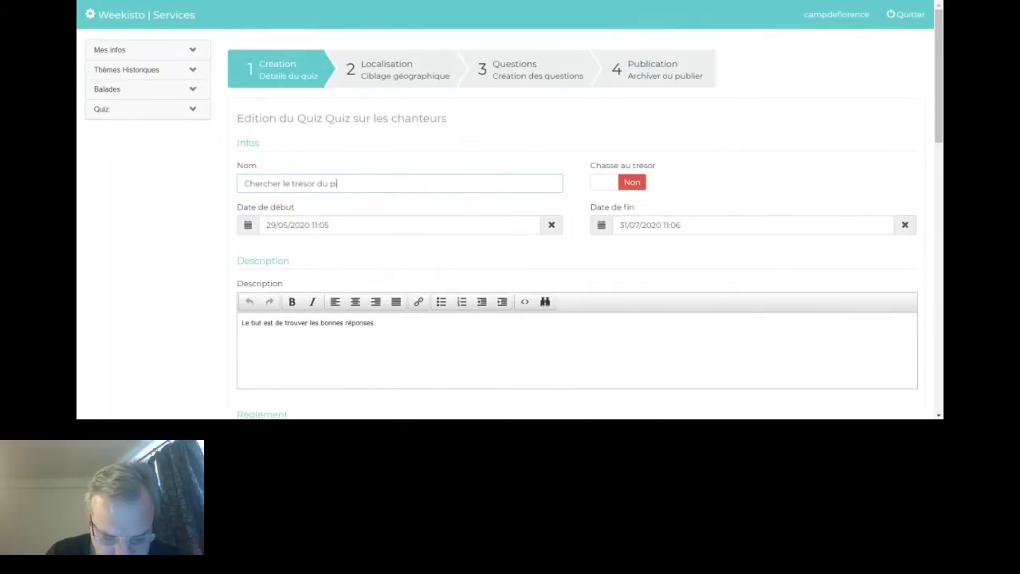
type("rate")
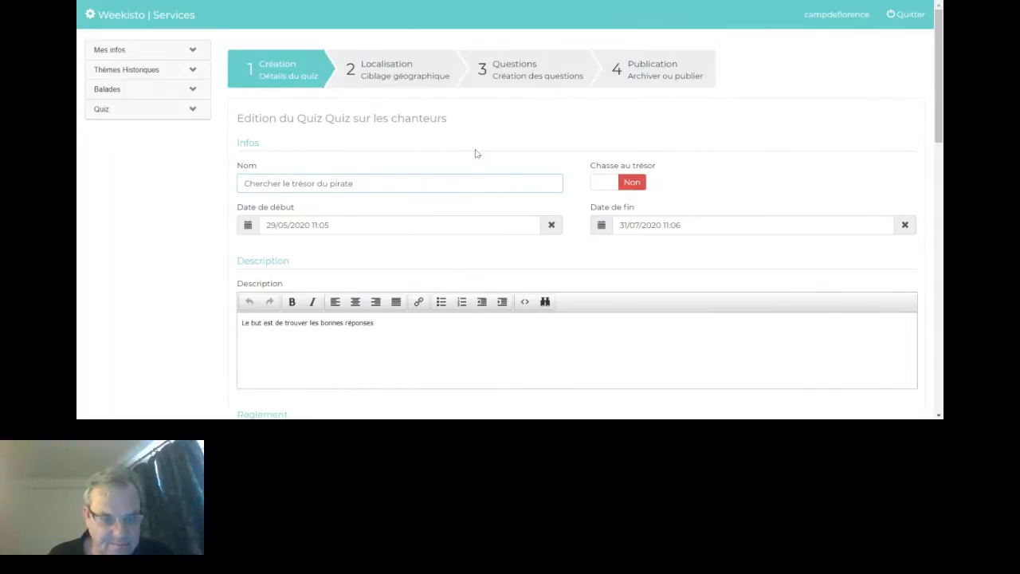
left_click(377, 167)
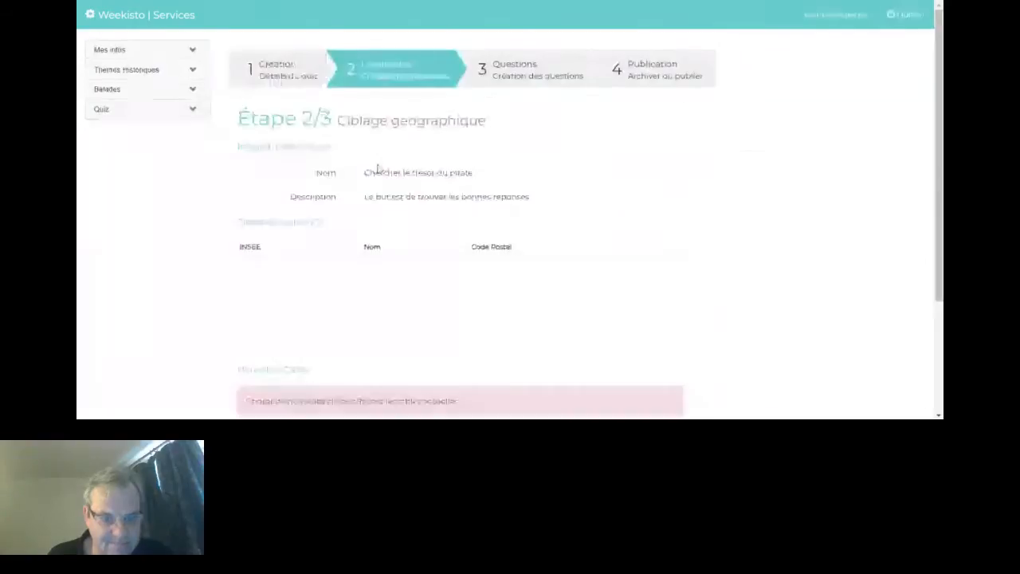
Review the saved quiz details in the Création stage, from the end texts and geographic information down to the media section
scroll(380, 172, "down", 2)
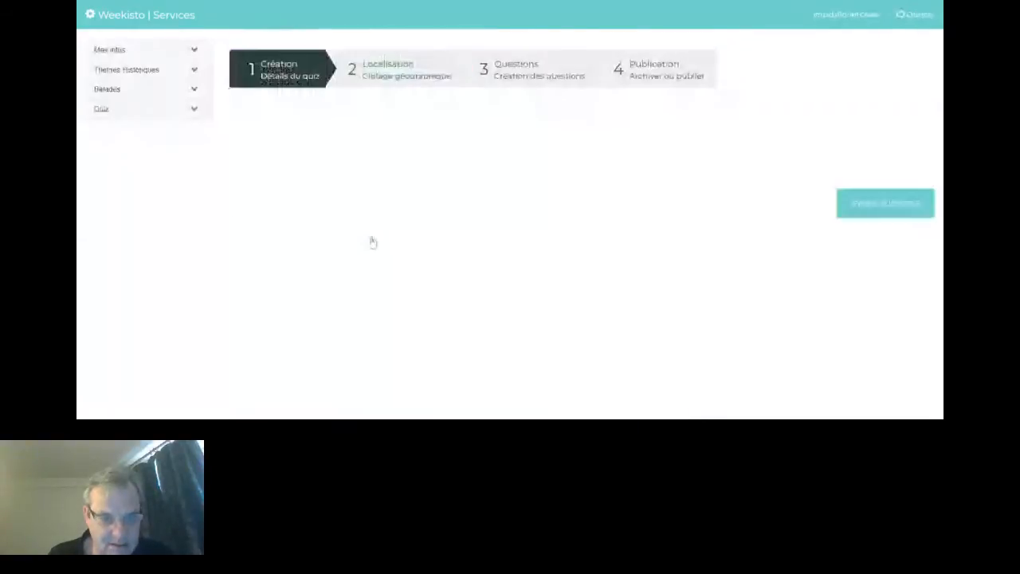
scroll(371, 239, "down", 5)
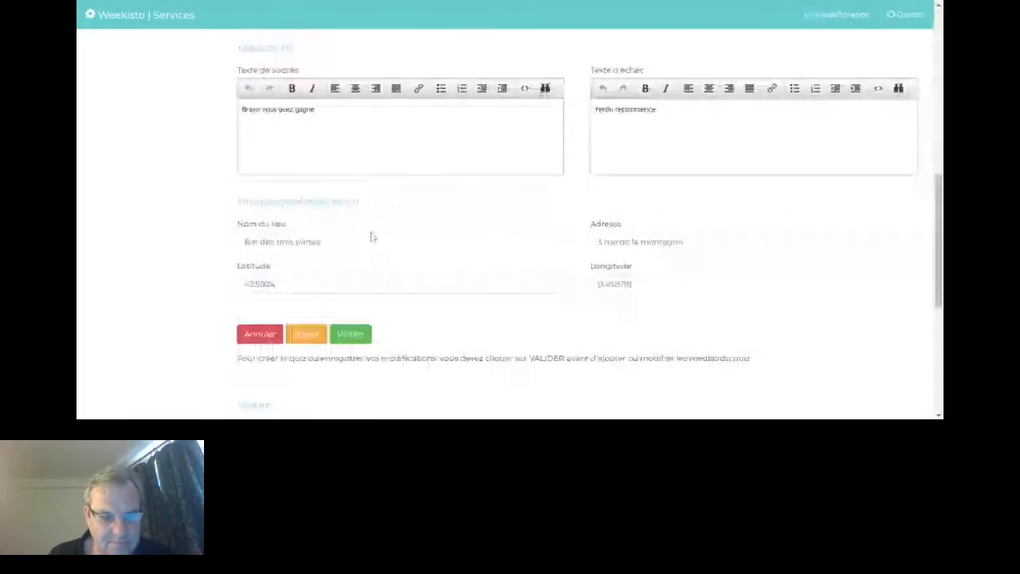
scroll(371, 237, "down", 4)
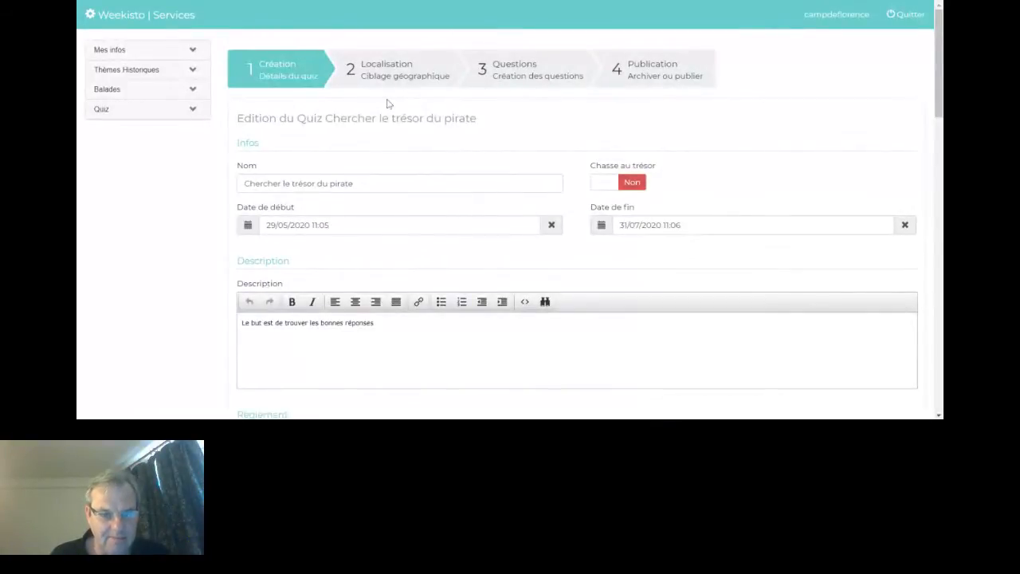
In the Localisation stage, choose La Romieu (32345) as the quiz's target commune and validate it
left_click(391, 76)
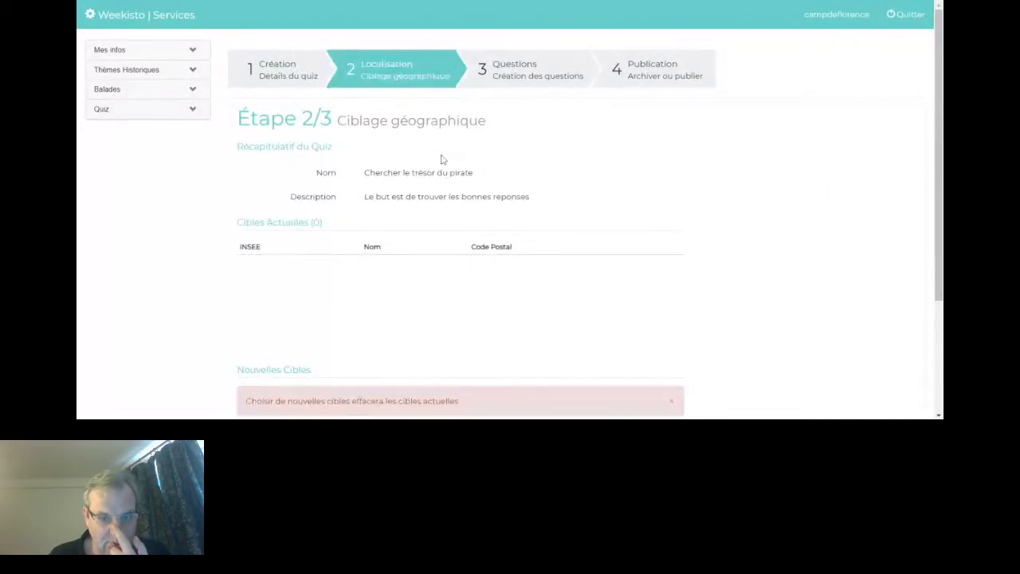
scroll(485, 221, "down", 3)
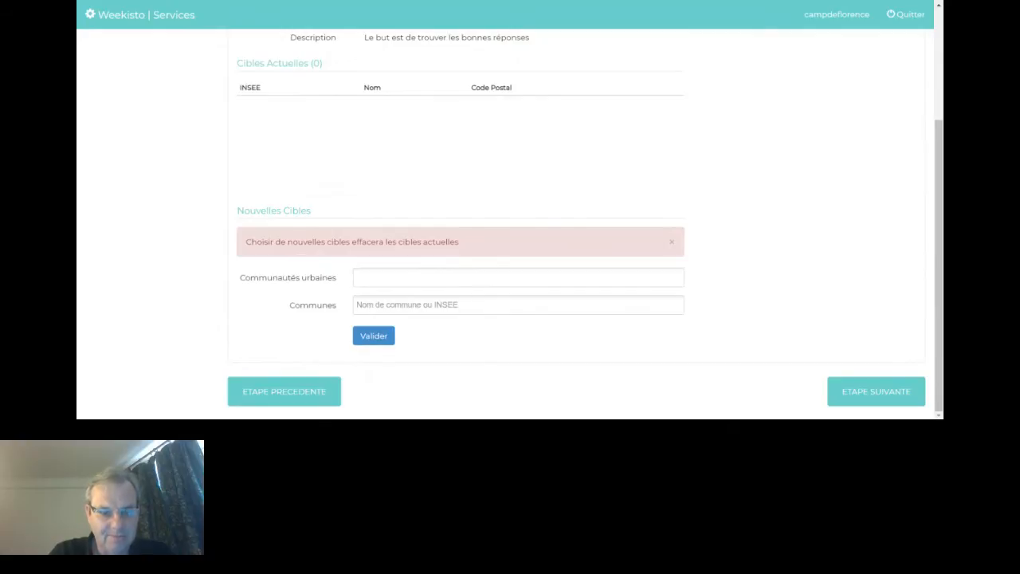
left_click(366, 306)
type("La romi")
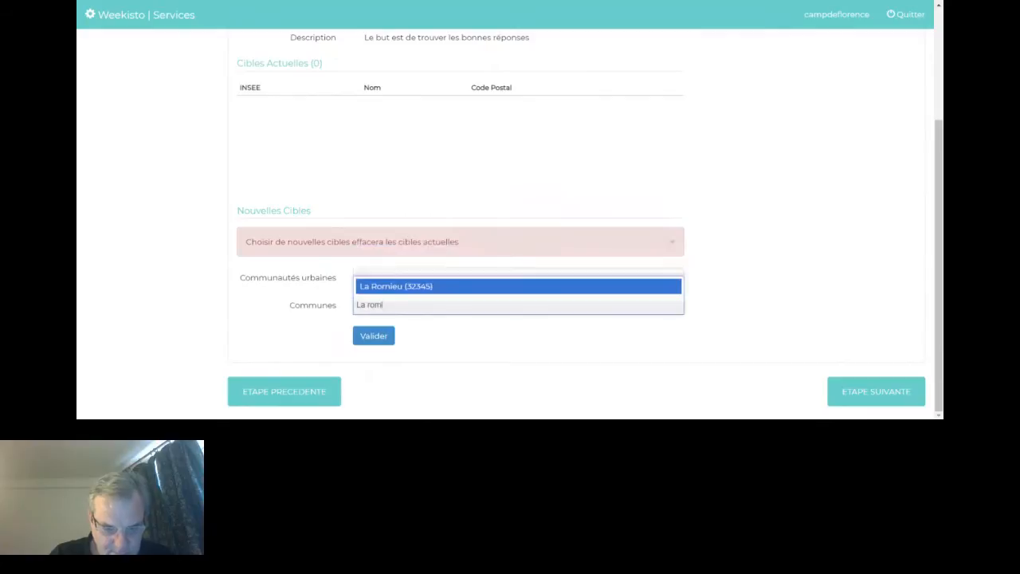
type("e")
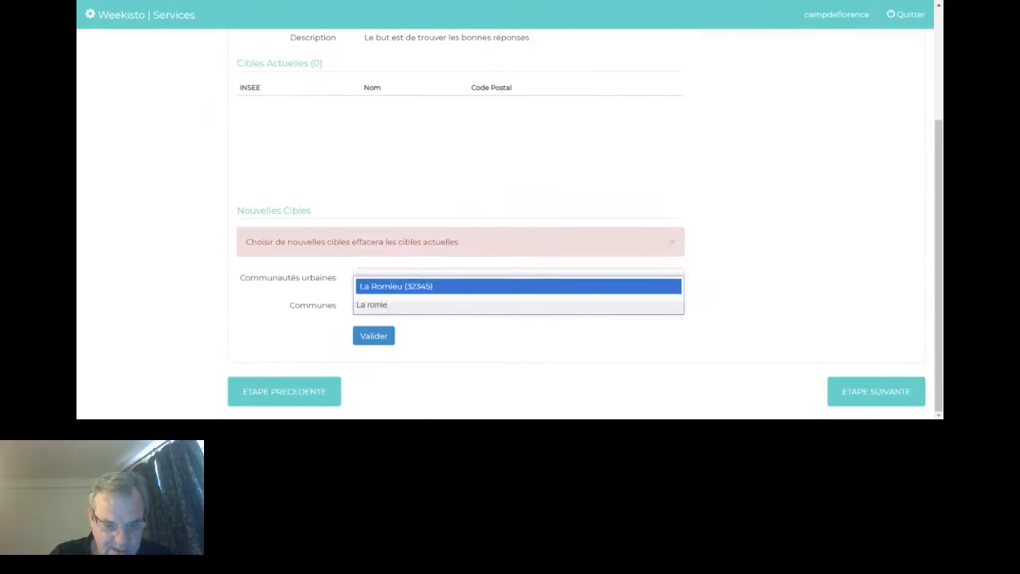
left_click(411, 288)
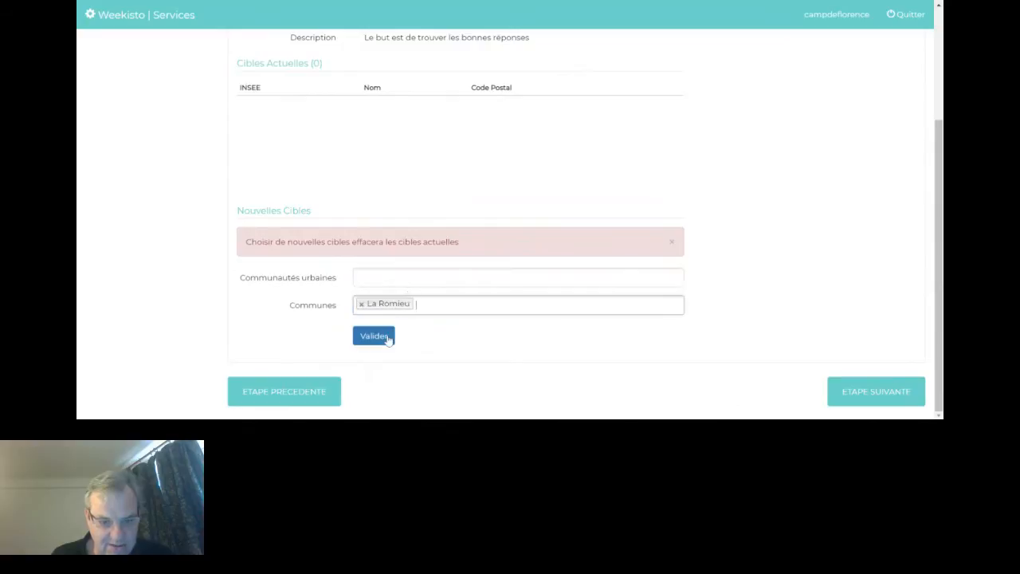
left_click(373, 336)
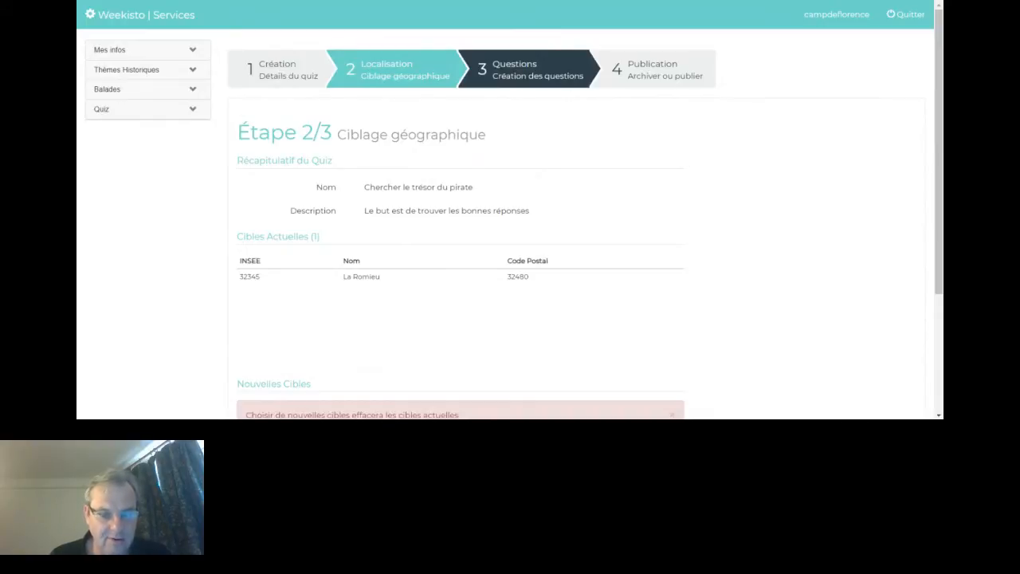
Open the Questions stage of the quiz at the empty form for question 1
left_click(522, 69)
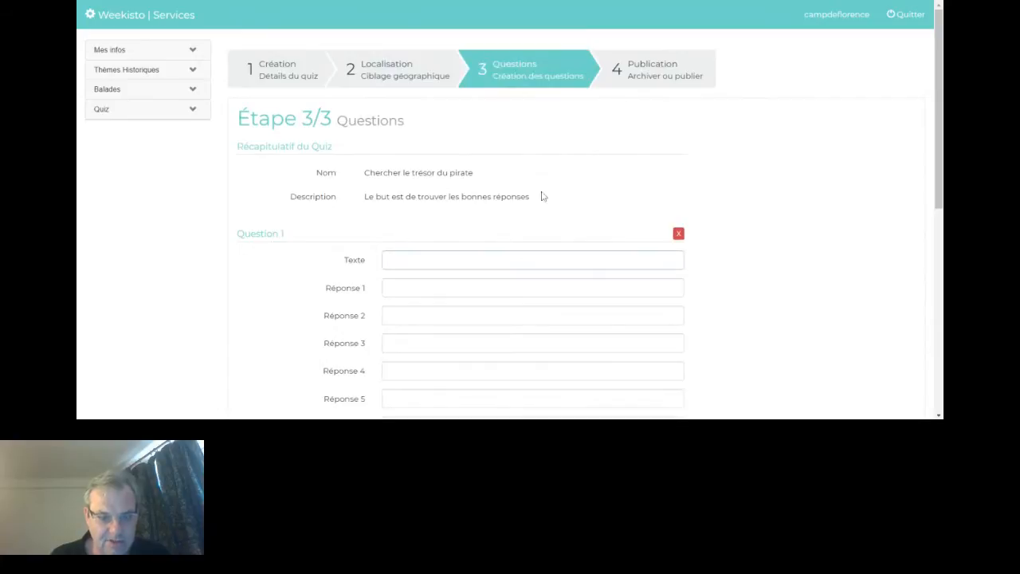
scroll(478, 192, "down", 1)
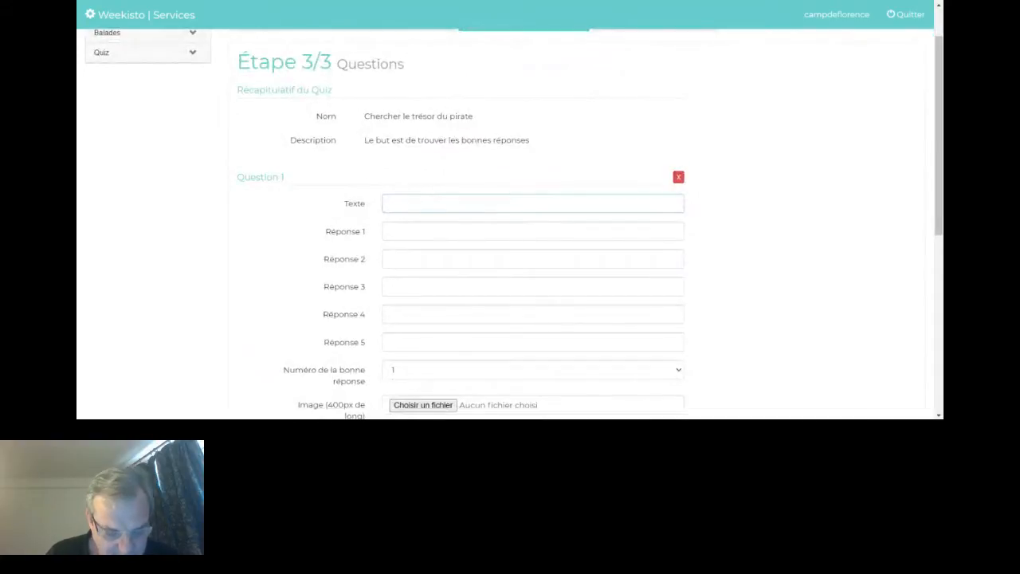
type("Trouve la b")
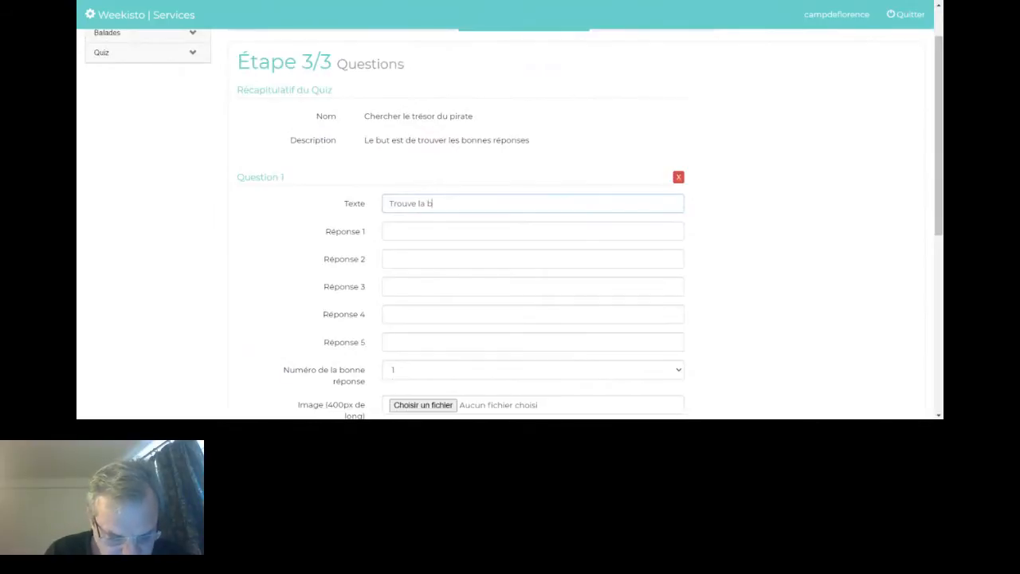
key("BackSpace")
key("BackSpace")
key("BackSpace")
key("BackSpace")
key("BackSpace")
key("BackSpace")
key("BackSpace")
key("BackSpace")
key("BackSpace")
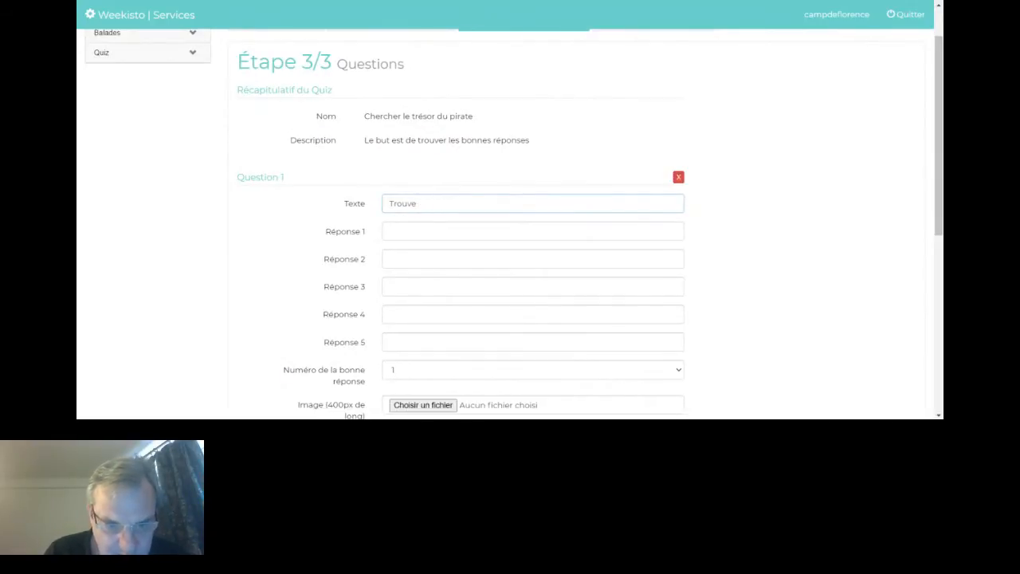
key("BackSpace")
key("BackSpace")
Enter "La barque du pirate est-elle sur la plage" as the text of question 1
type("La")
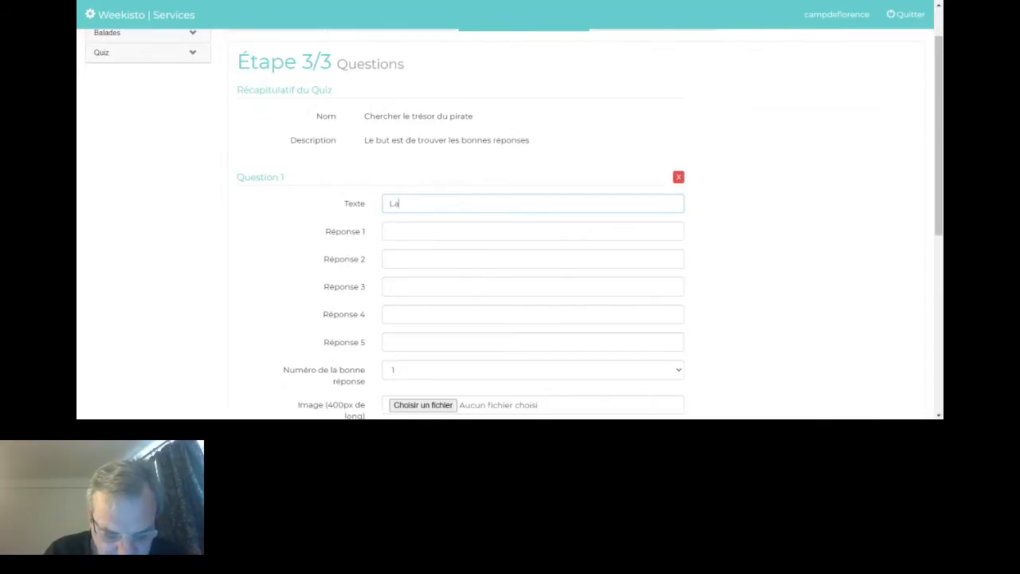
type(" barque du ")
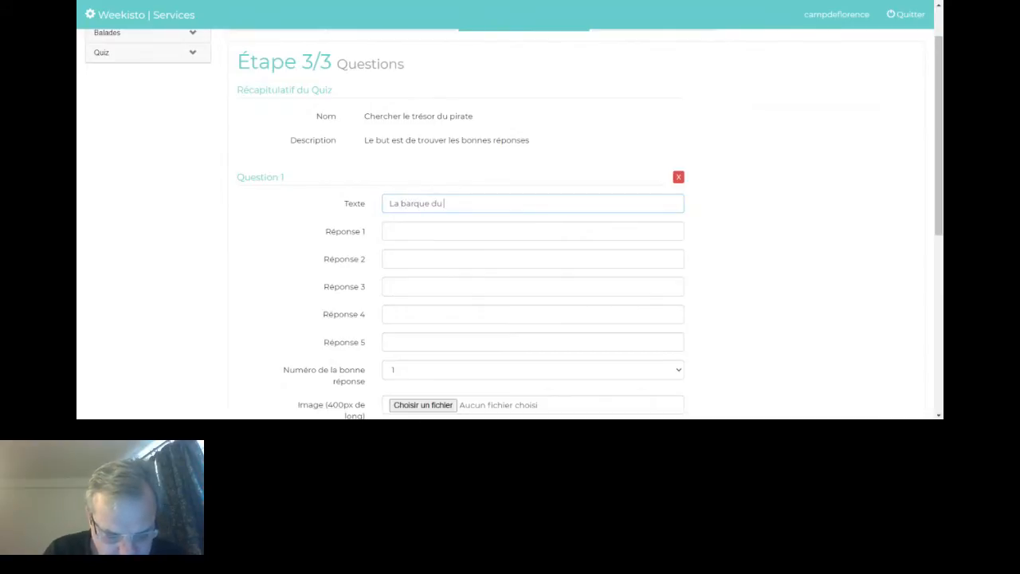
type("pirate est-e")
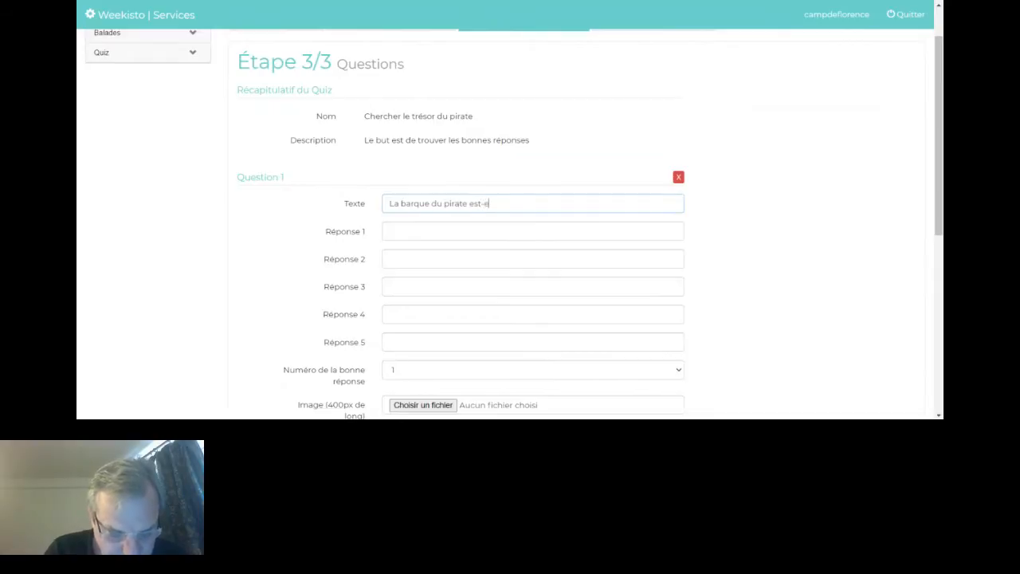
type("lle sur la ")
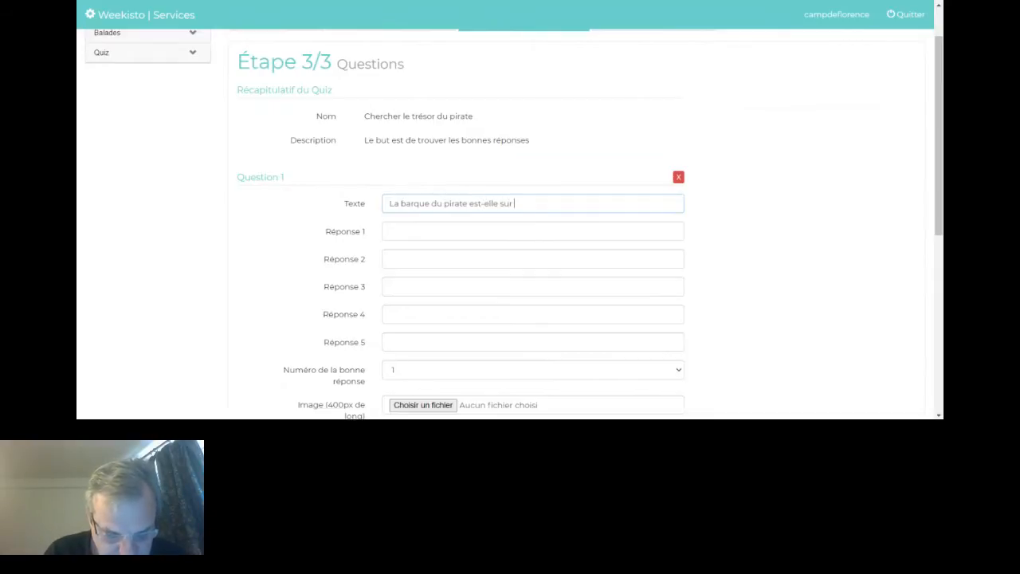
type("plage")
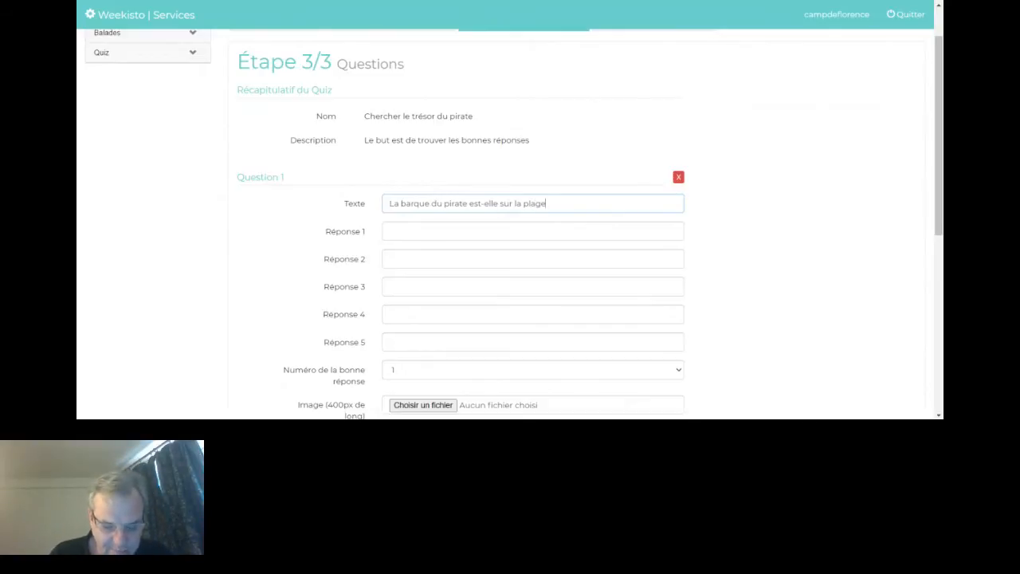
Give question 1 the answers "Oui" and "Non", and end its text with a question mark
key("Tab")
scroll(510, 223, "down", 2)
type("Oui")
key("Tab")
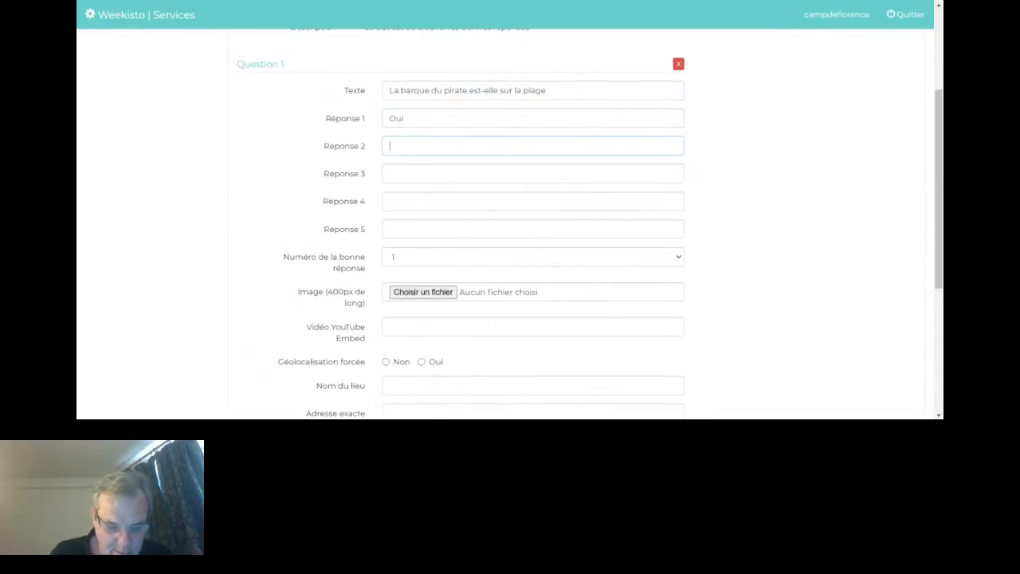
type("Non")
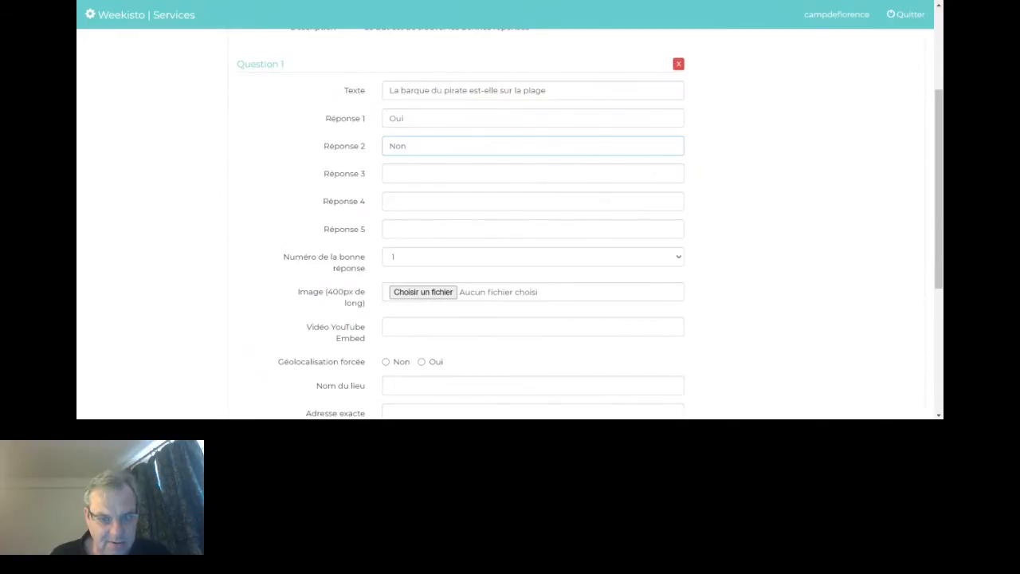
left_click(550, 90)
type("?")
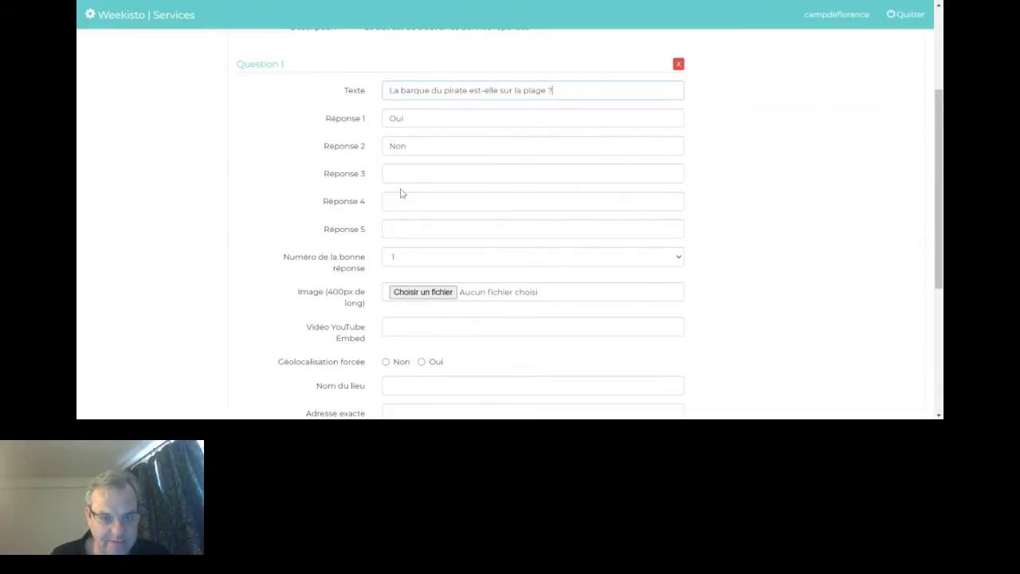
Set 1 as the correct answer number for question 1 and attach barque.jpg as its image
scroll(402, 193, "down", 2)
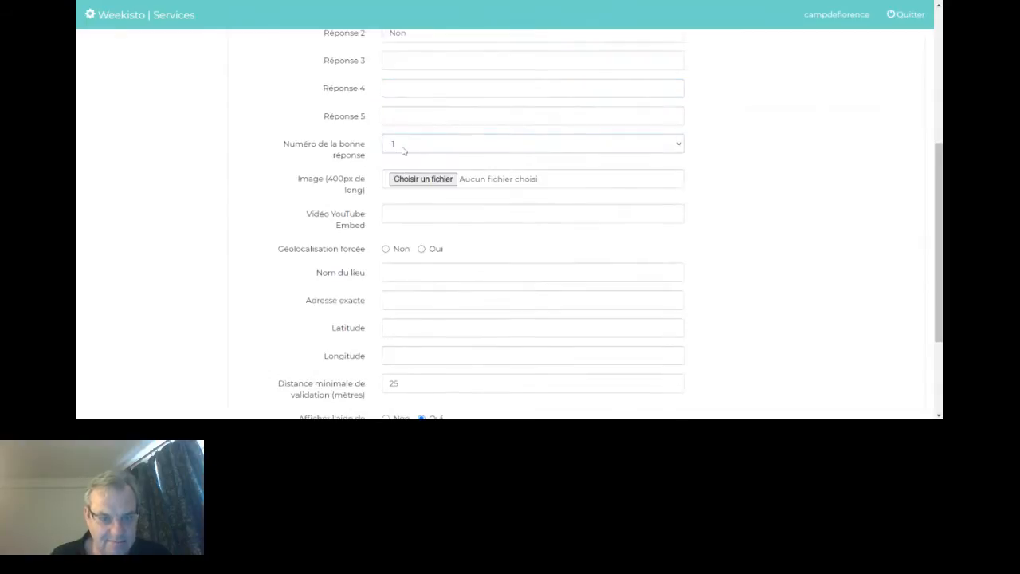
left_click(402, 150)
left_click(404, 175)
left_click(405, 151)
left_click(403, 167)
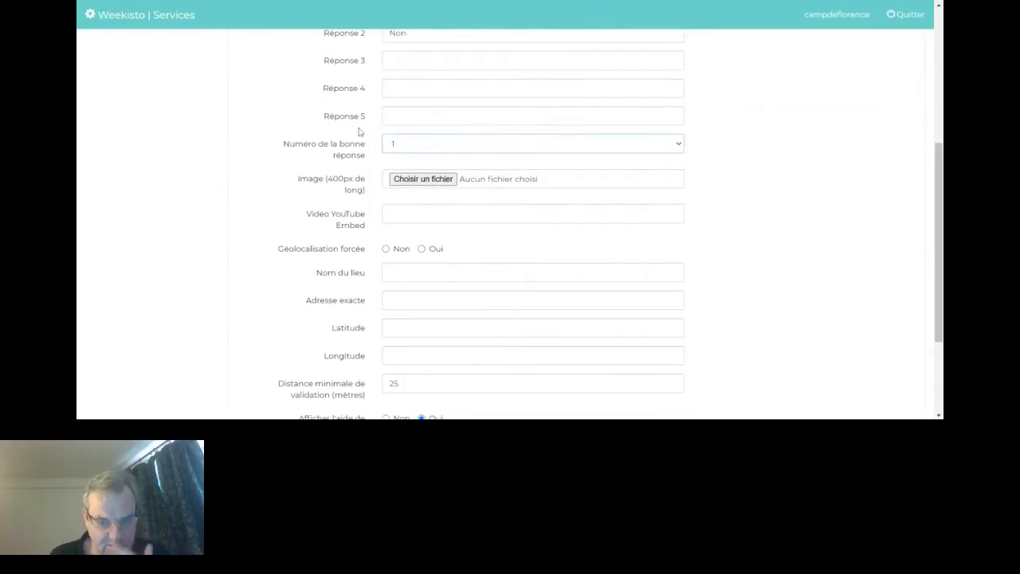
scroll(440, 283, "up", 2)
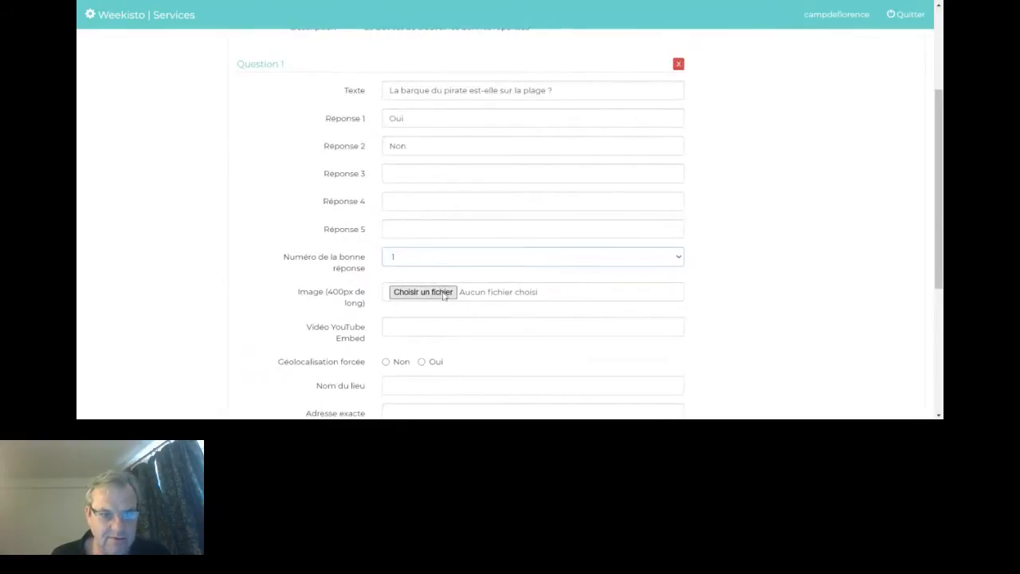
left_click(444, 296)
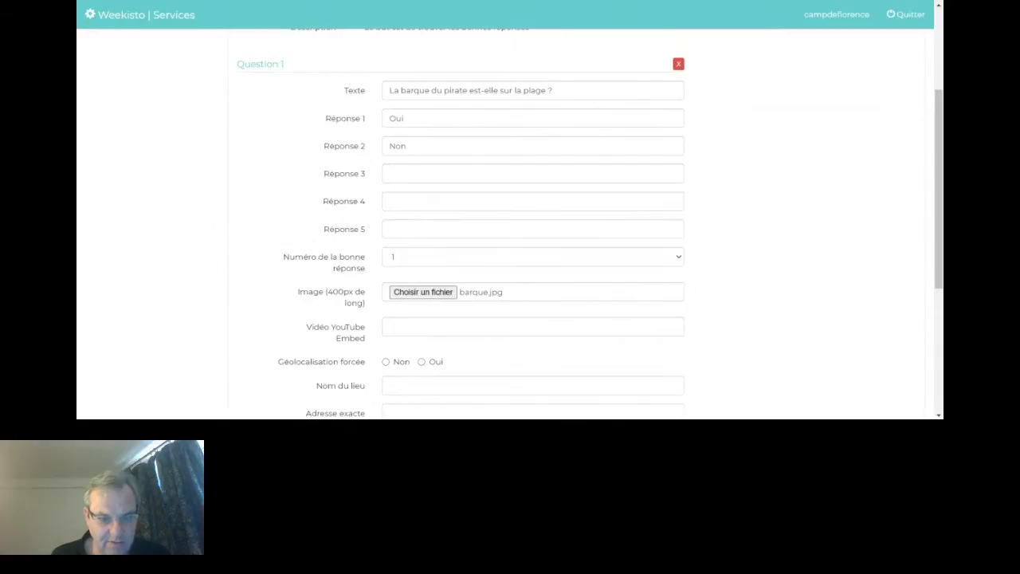
Add a second question to the quiz below question 1's geolocation settings
scroll(509, 223, "down", 2)
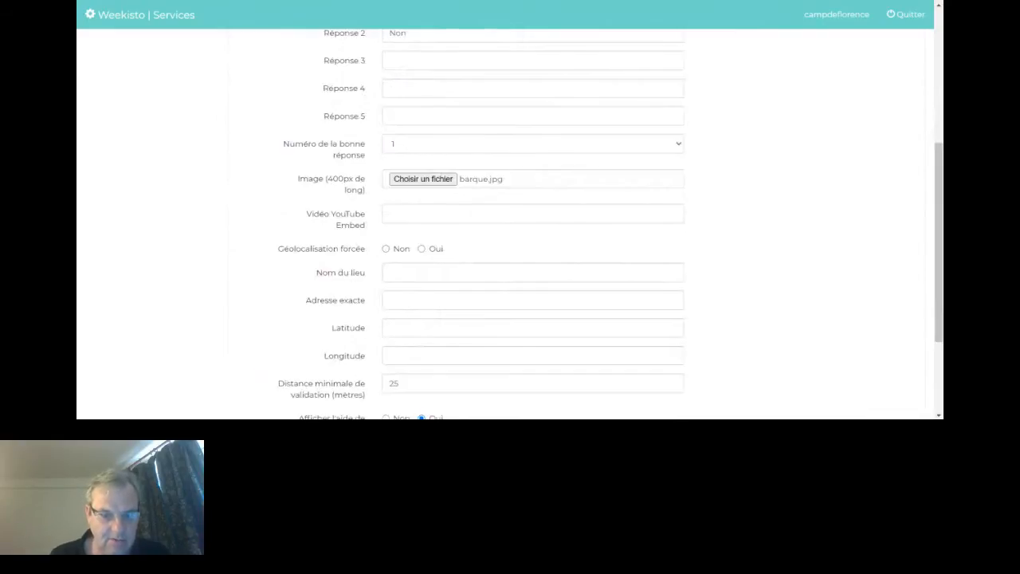
scroll(416, 322, "down", 3)
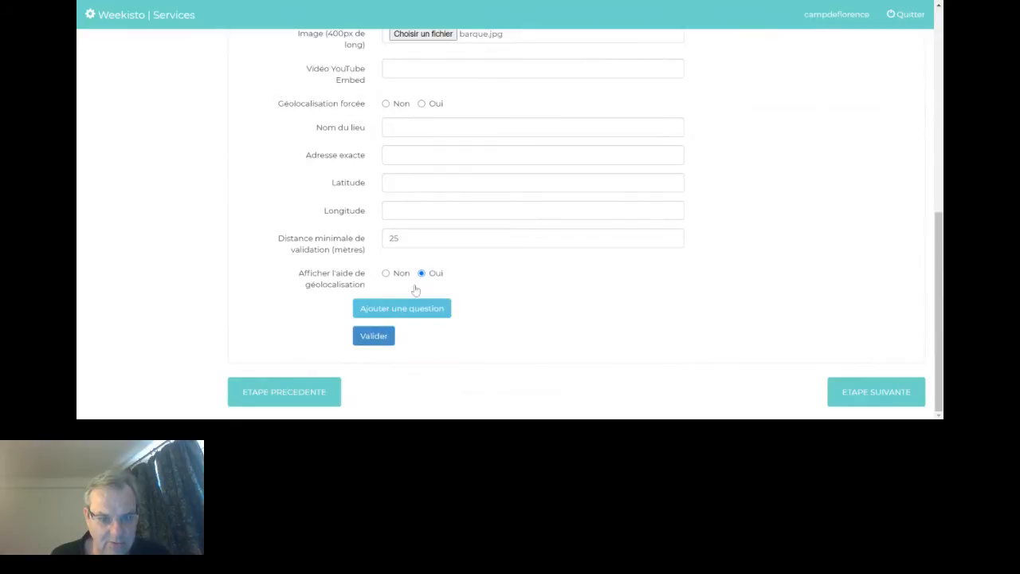
left_click(441, 311)
scroll(447, 284, "down", 2)
scroll(447, 284, "down", 2)
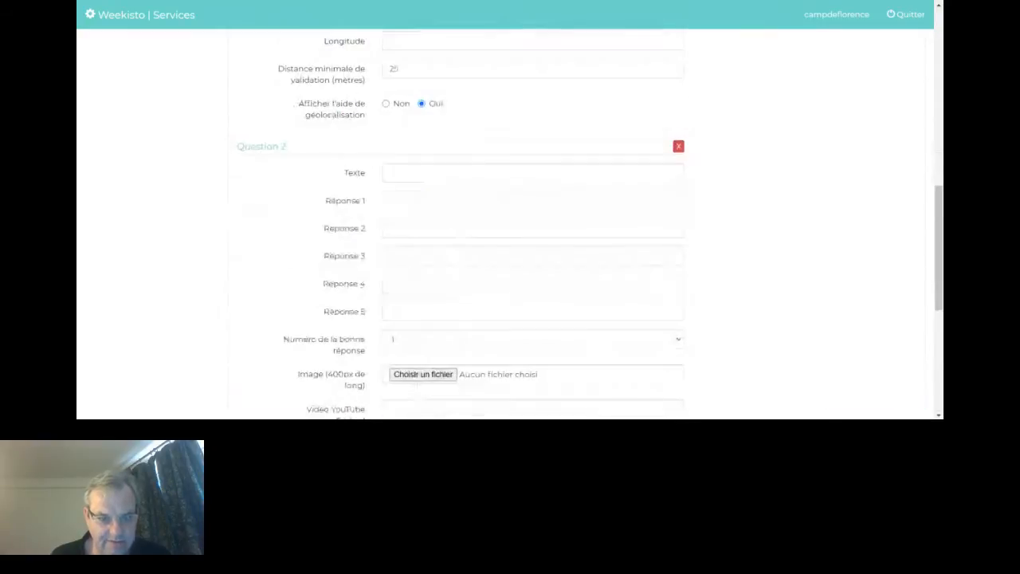
Enter "La barque est-elle blanche ou rouge ?" as the text of question 2
left_click(446, 173)
type("L")
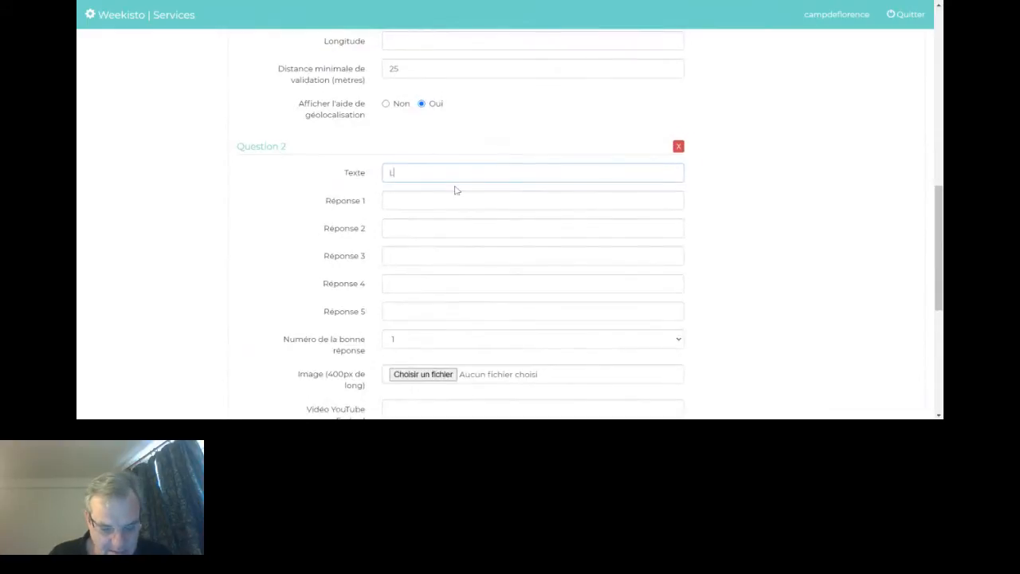
type("a barque")
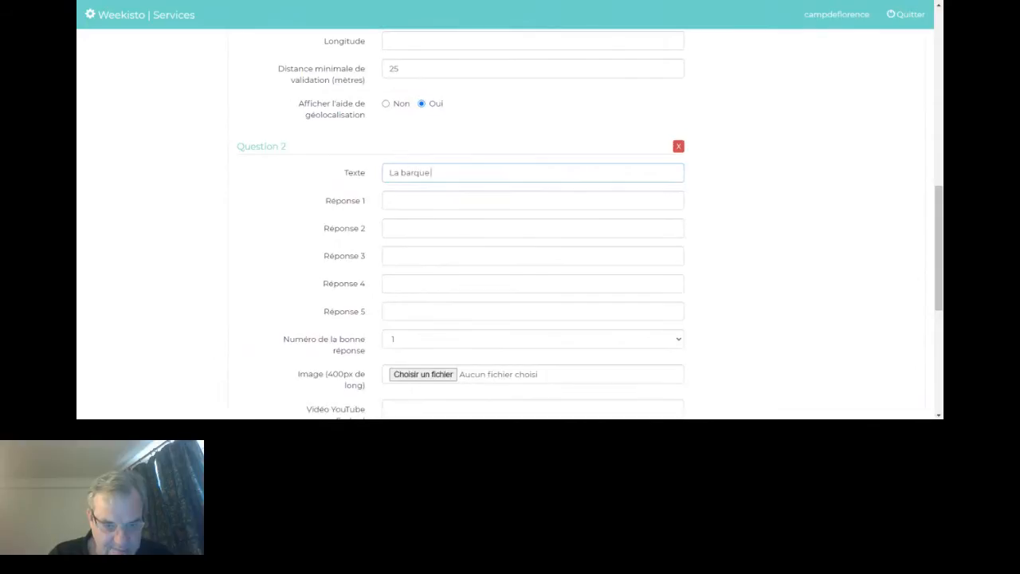
type(" est elle")
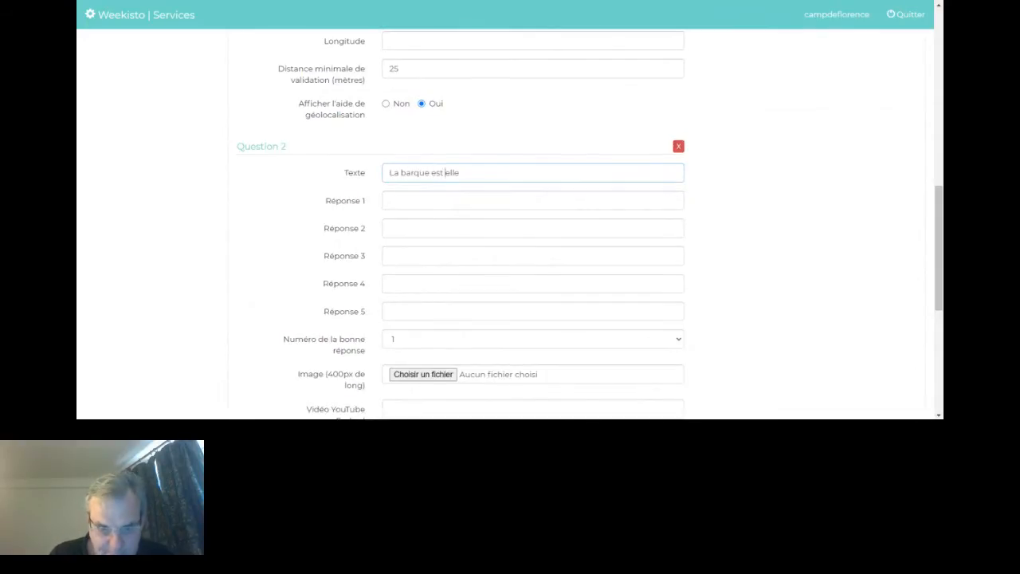
key("BackSpace")
key("BackSpace")
key("BackSpace")
key("BackSpace")
key("BackSpace")
type("-elle")
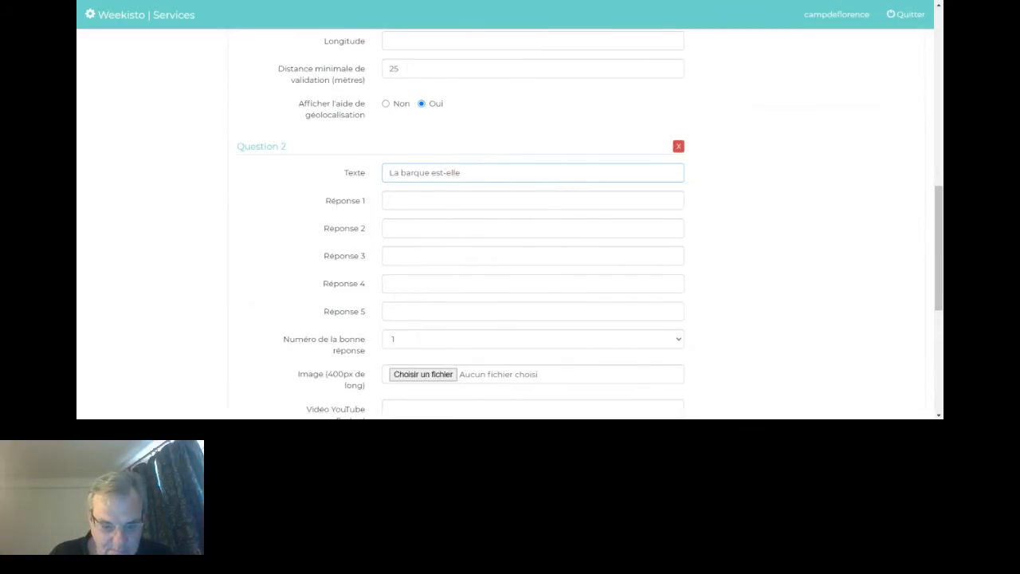
type(" blanc")
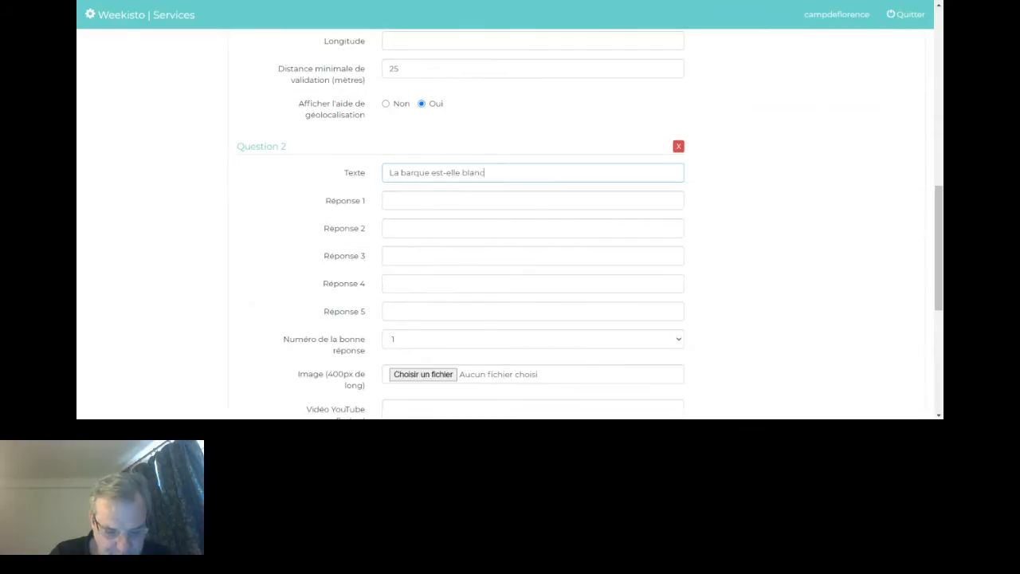
type("he ou r")
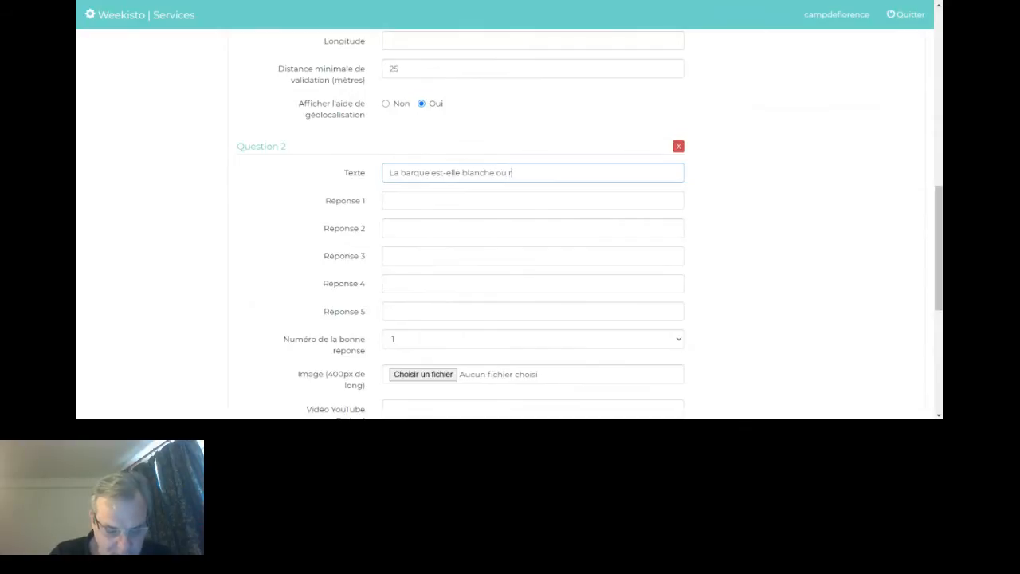
type("ouge ?")
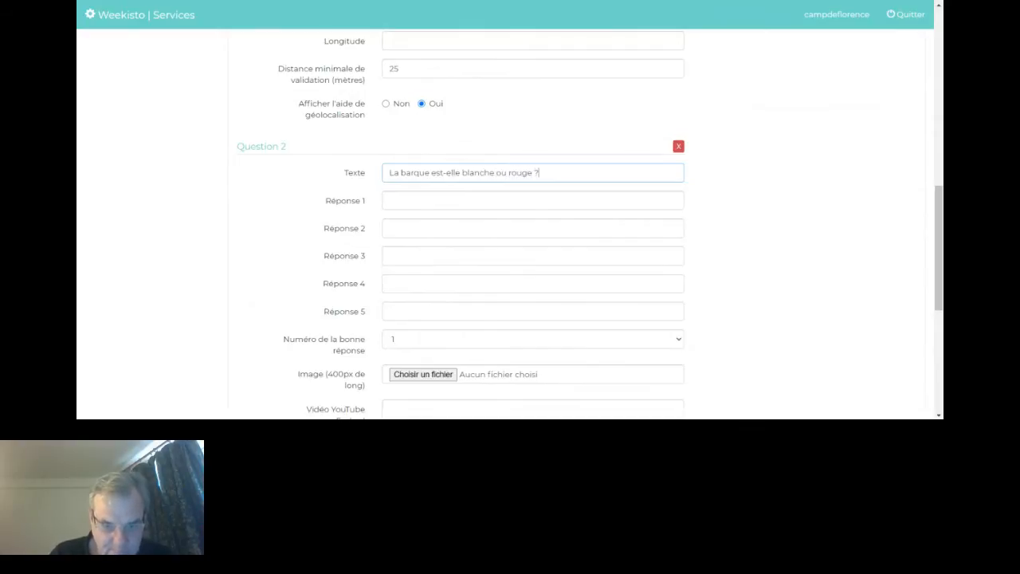
Give question 2 the answers "Oui" and "Non", and submit the questions form
key("Tab")
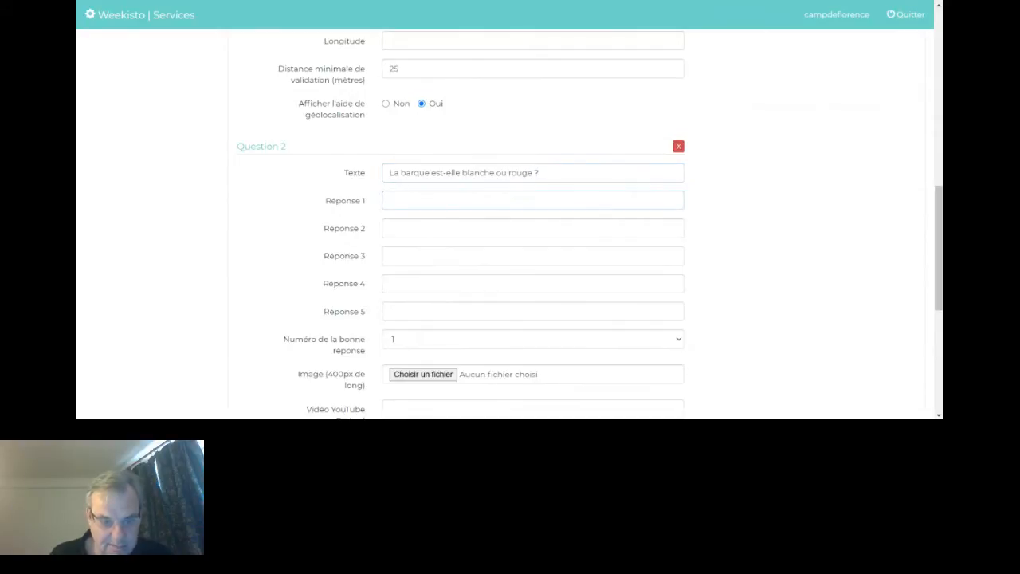
type("Oui")
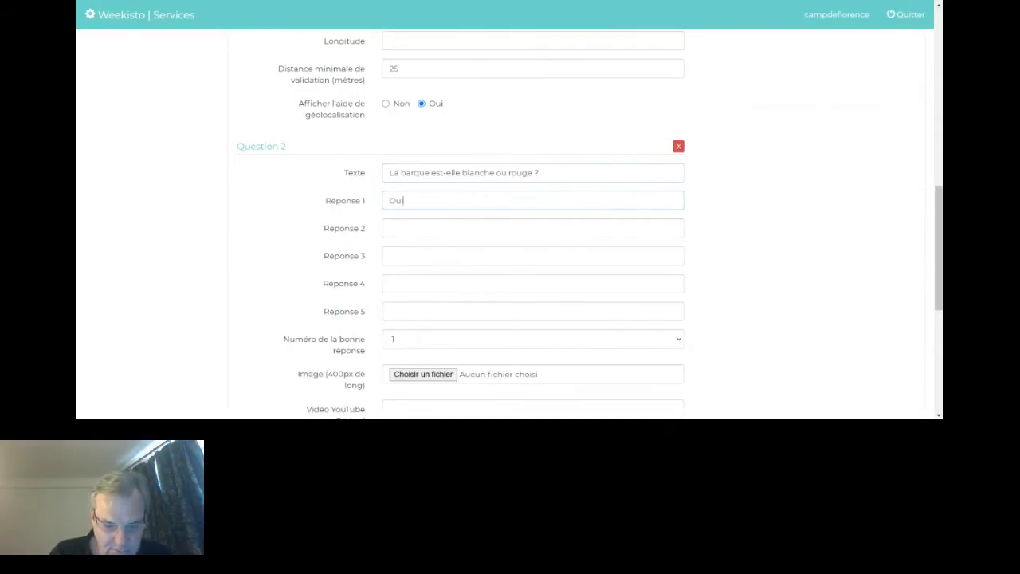
key("Tab")
type("Non")
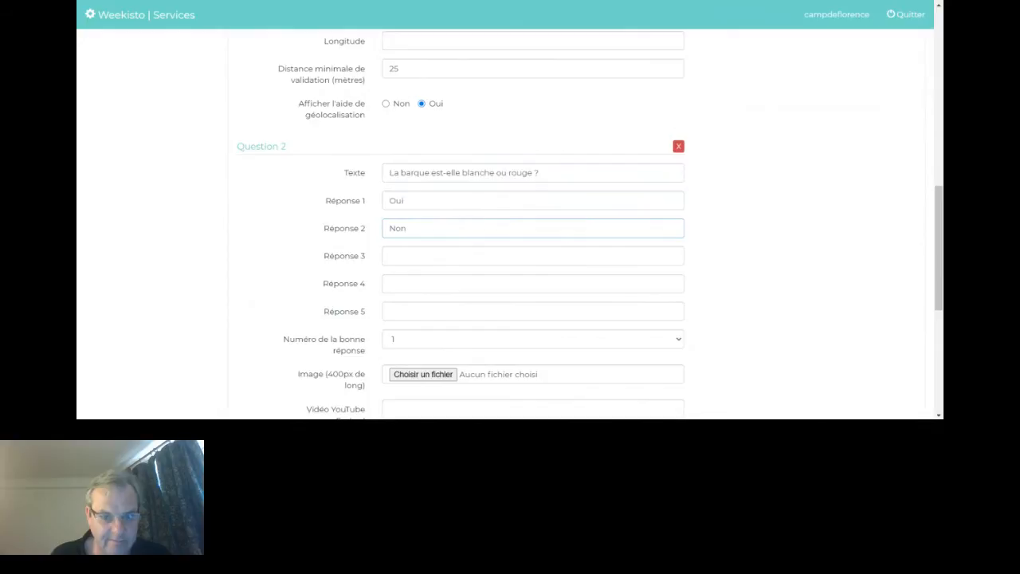
key("Return")
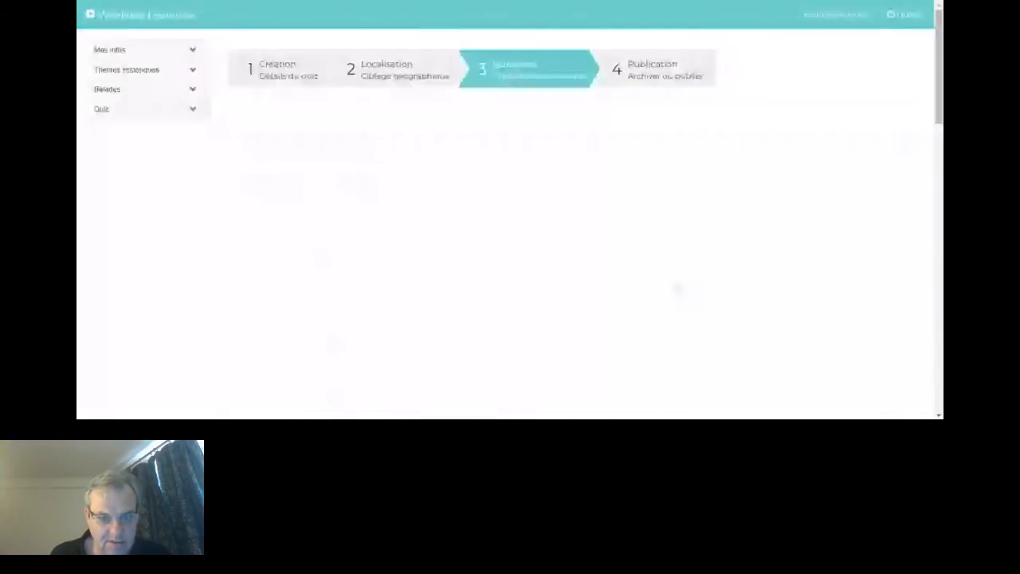
Review both saved questions, checking their texts, answers, correct answer numbers and images
scroll(505, 224, "down", 3)
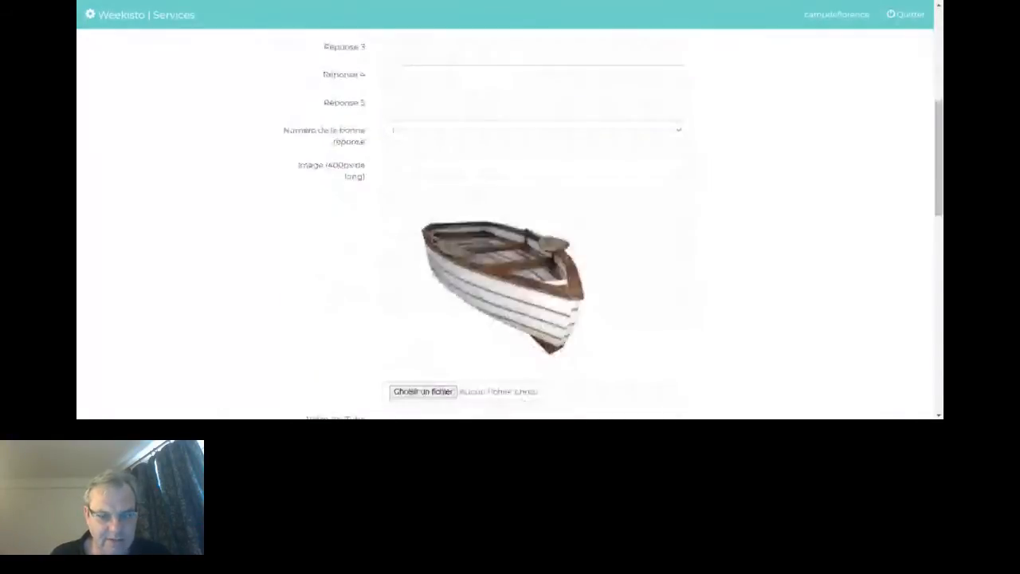
scroll(550, 185, "up", 3)
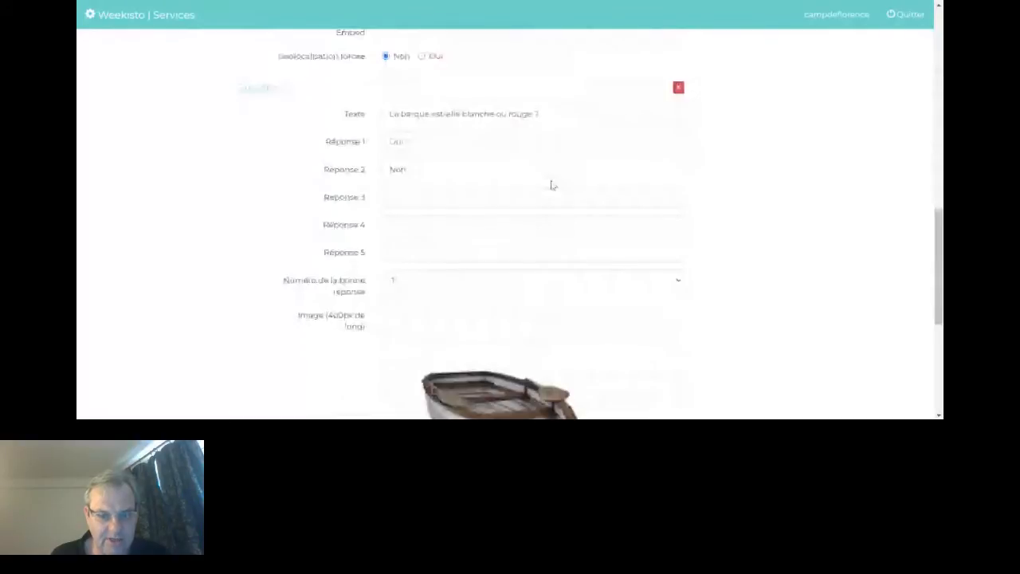
scroll(550, 185, "down", 3)
scroll(550, 185, "up", 2)
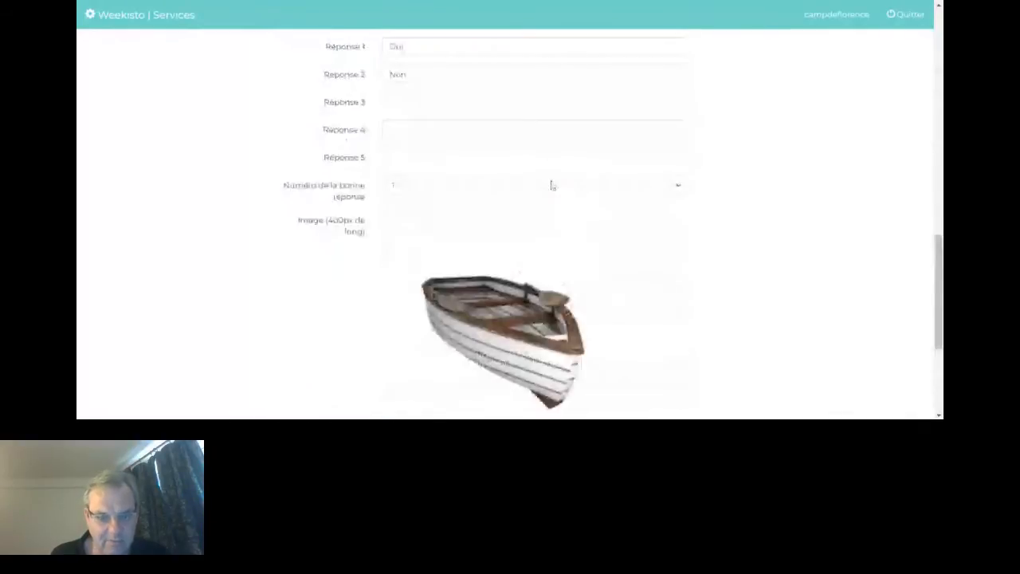
scroll(549, 185, "down", 2)
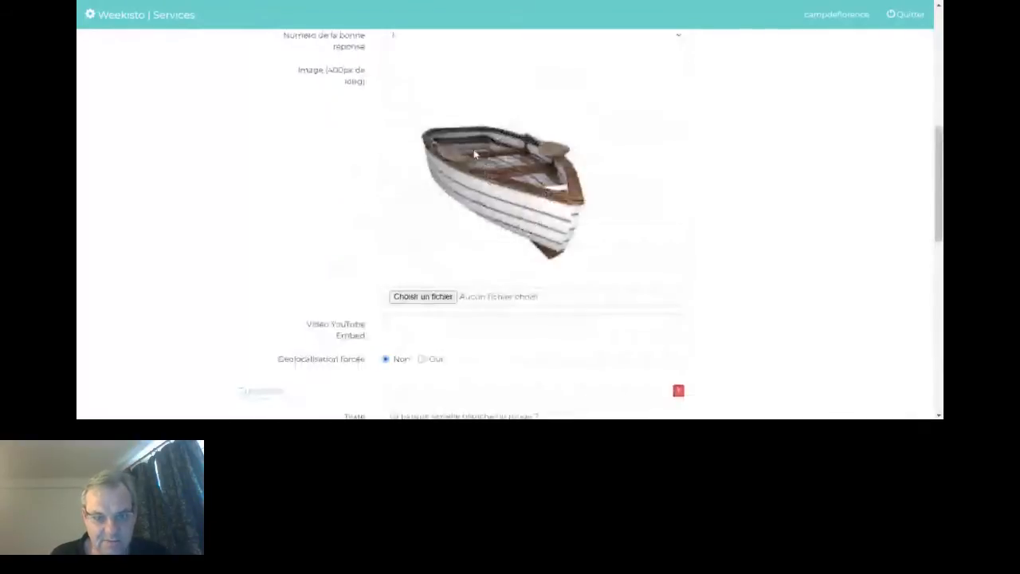
scroll(474, 154, "up", 1)
scroll(475, 154, "up", 2)
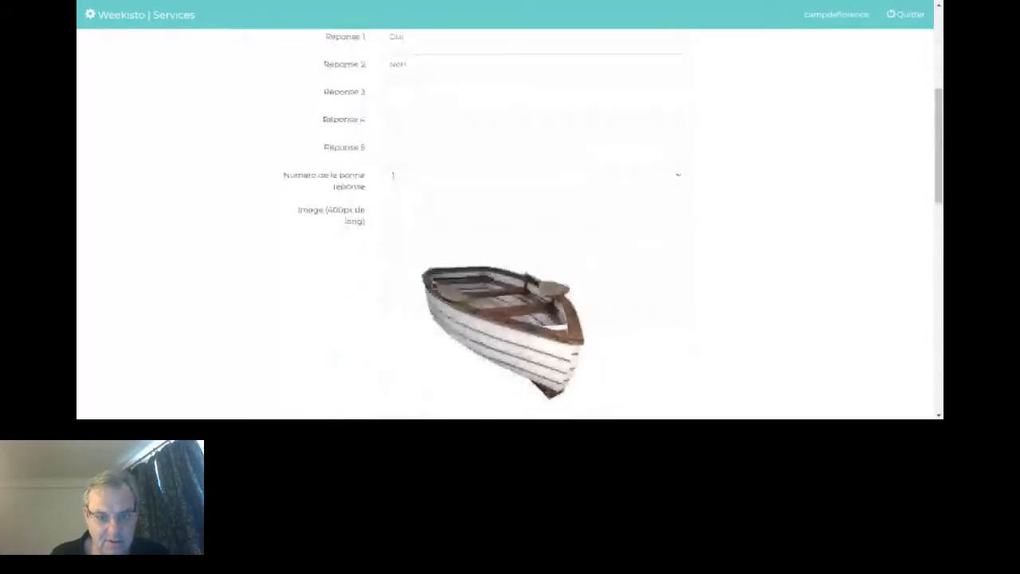
Replace question 2's text with "Donnez moi la couleur de la barque"
scroll(475, 153, "down", 9)
triple_click(475, 133)
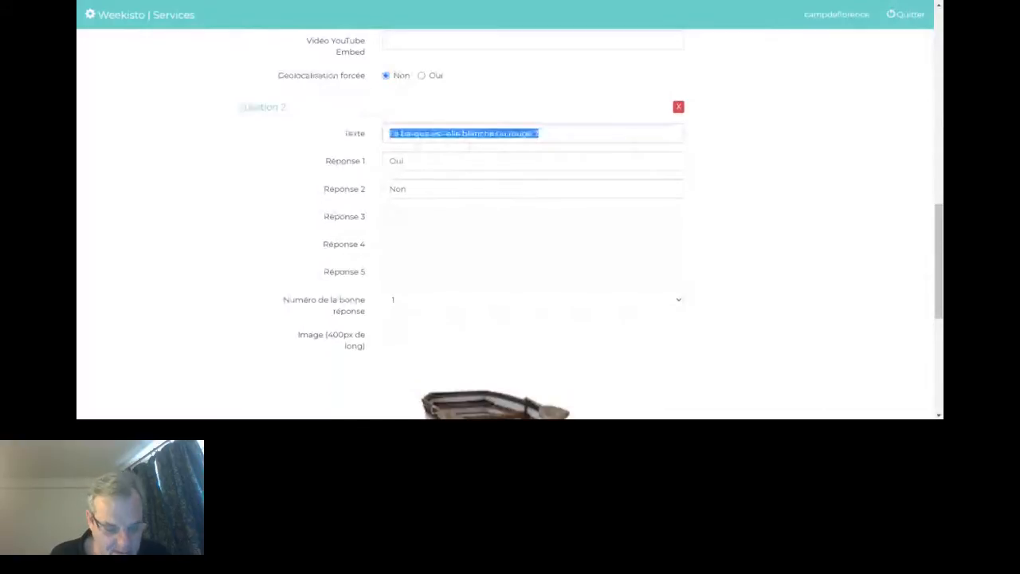
type("De")
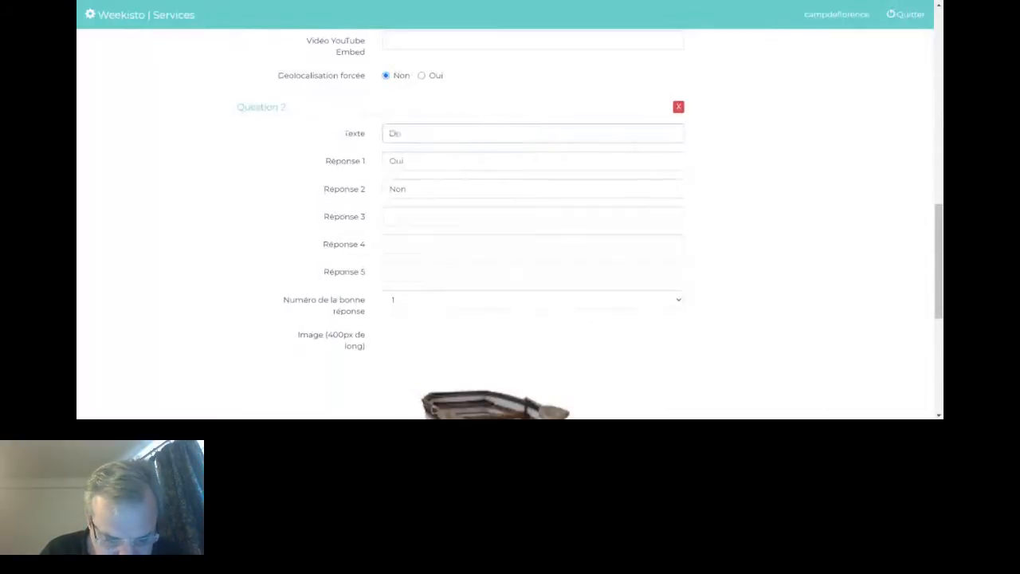
type("nnez")
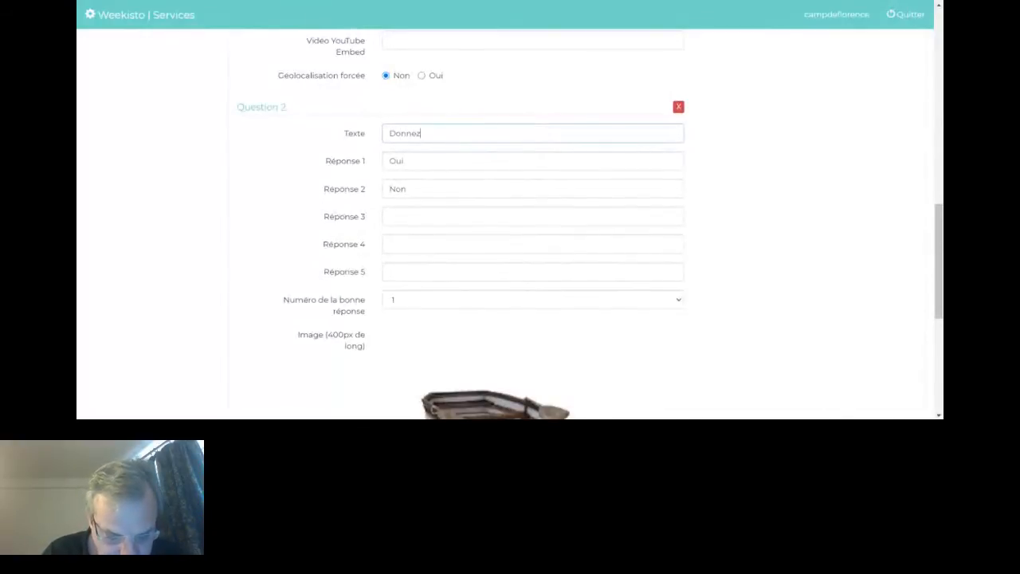
type(" moi la cou")
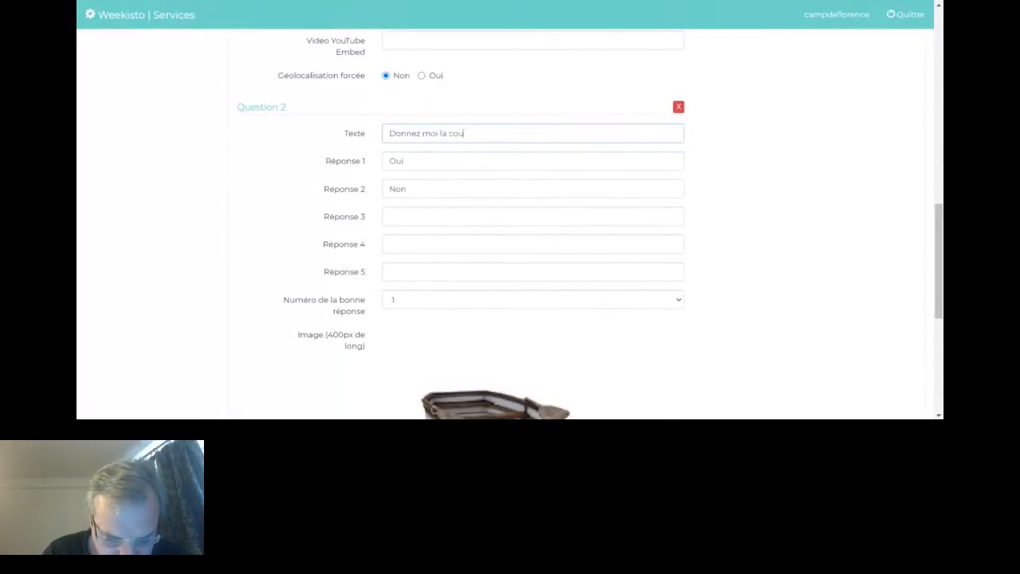
type("leur de la b")
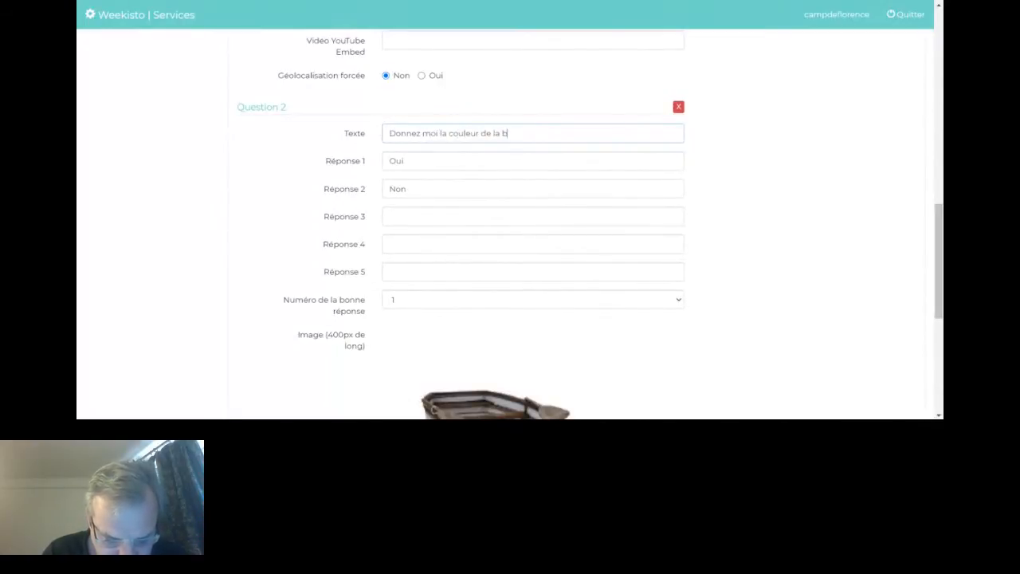
type("arque")
Set question 2's answers 1 to 4 to "Rouge", "Bleu", "Noir" and "Blanc"
left_click(439, 168)
key("ctrl+a")
type("Rouge")
key("Tab")
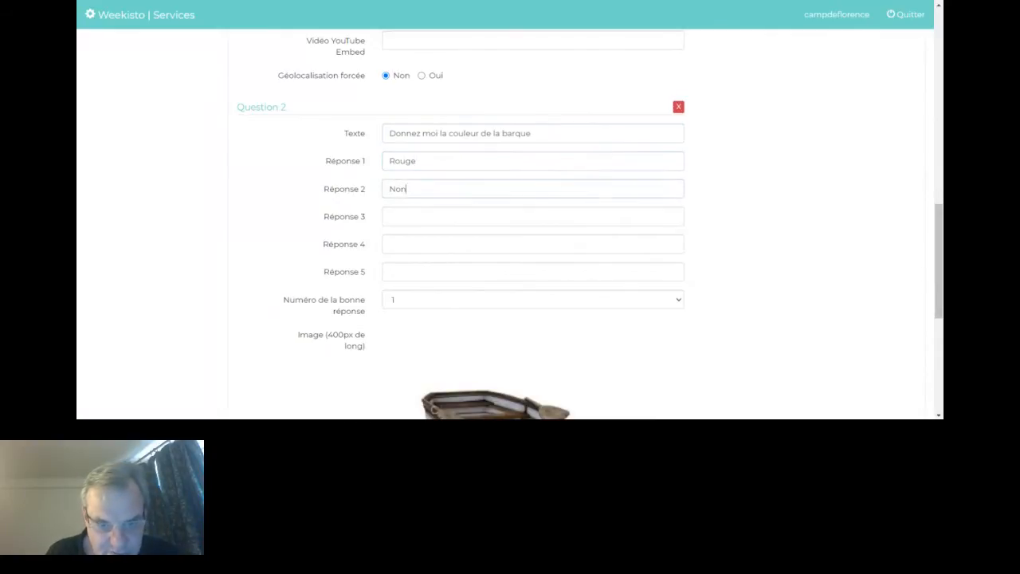
key("ctrl+a")
type("Bleu")
key("Tab")
type("Noir")
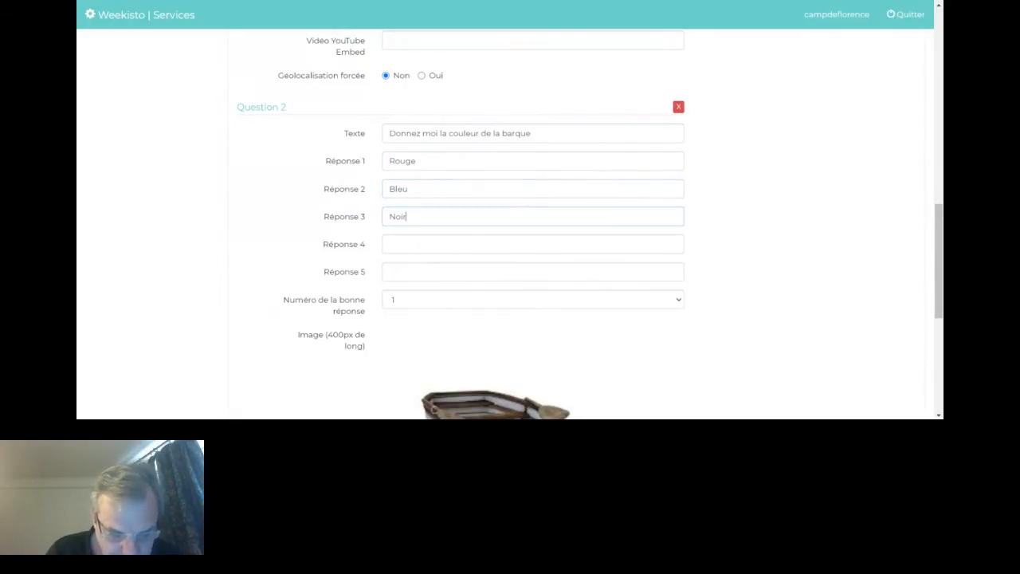
type("Blanc")
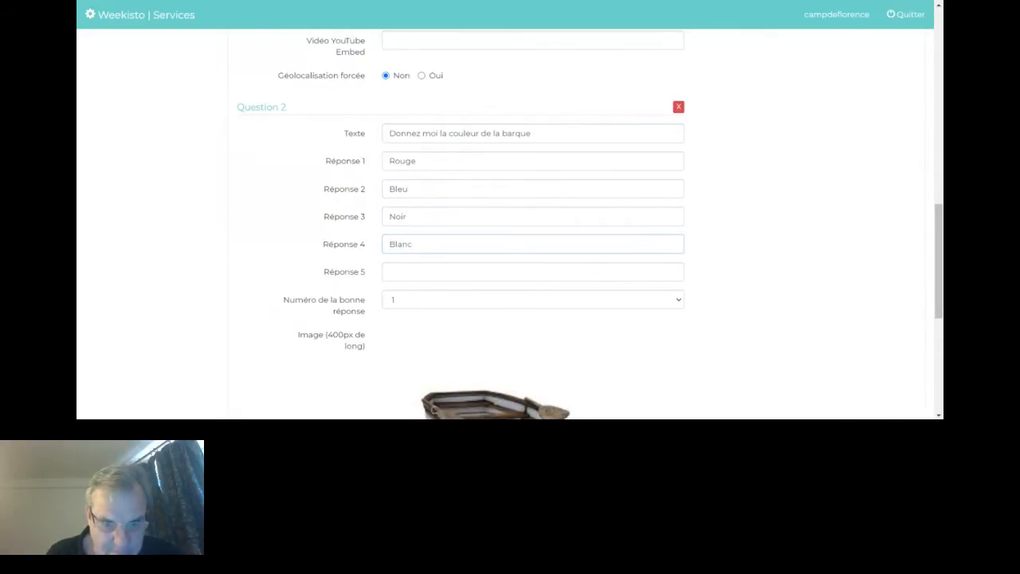
Set question 2's correct answer number to 4 and submit the questions form
scroll(427, 196, "down", 2)
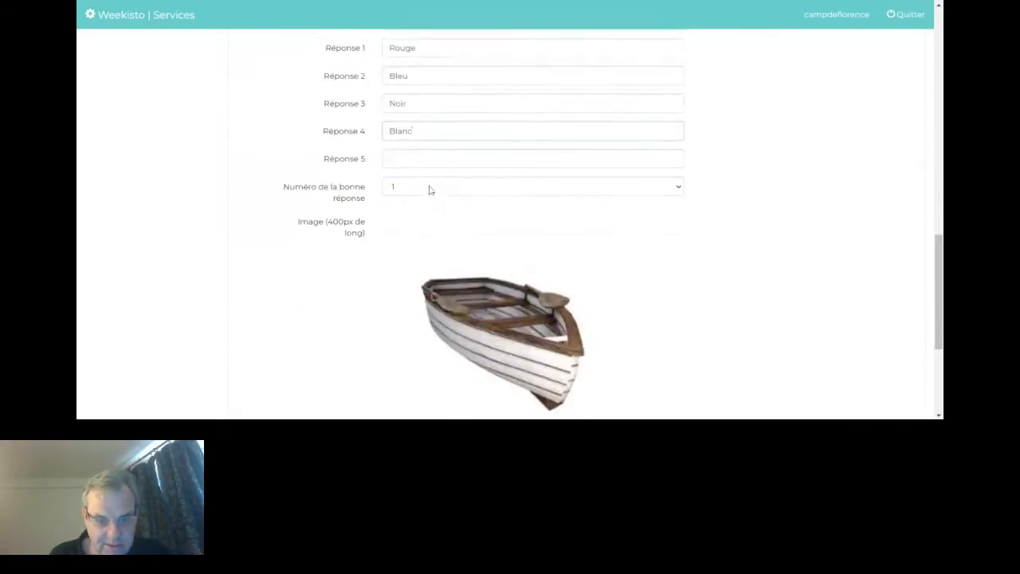
left_click(429, 188)
left_click(417, 234)
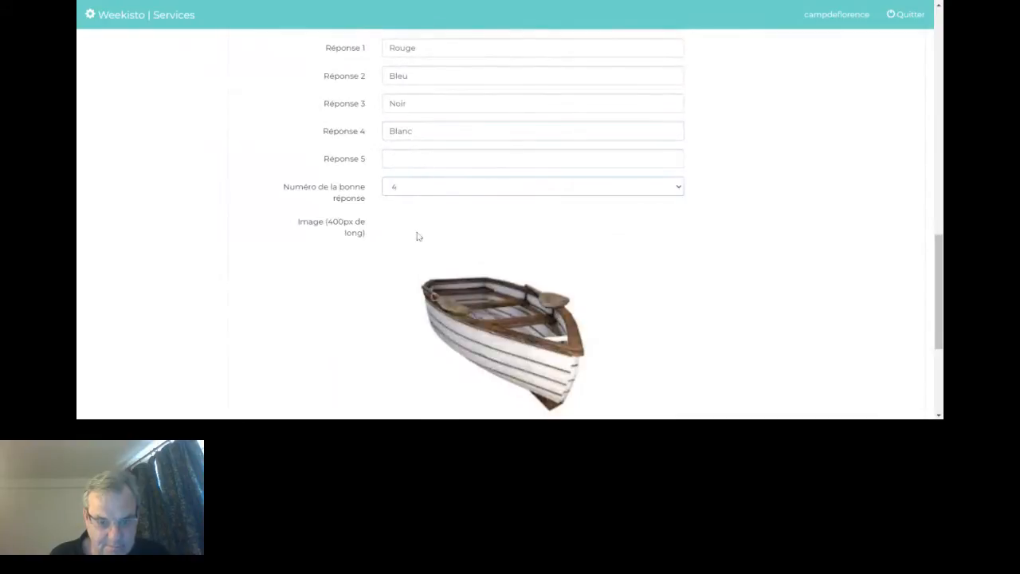
scroll(418, 237, "down", 4)
left_click(372, 337)
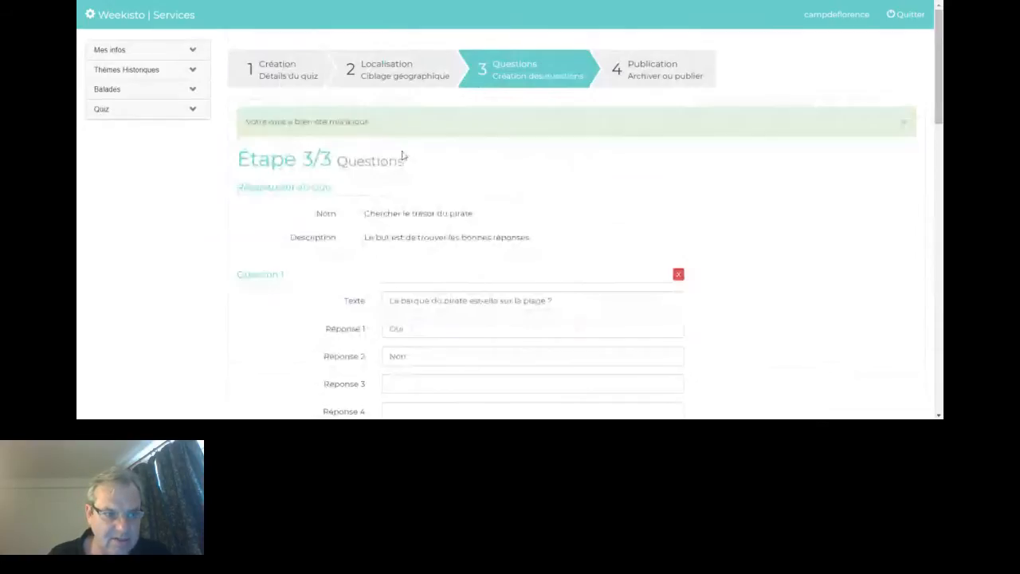
Open the existing quiz "Découvrez le camping avec ce quiz" for editing from the list of own quizzes
left_click(104, 115)
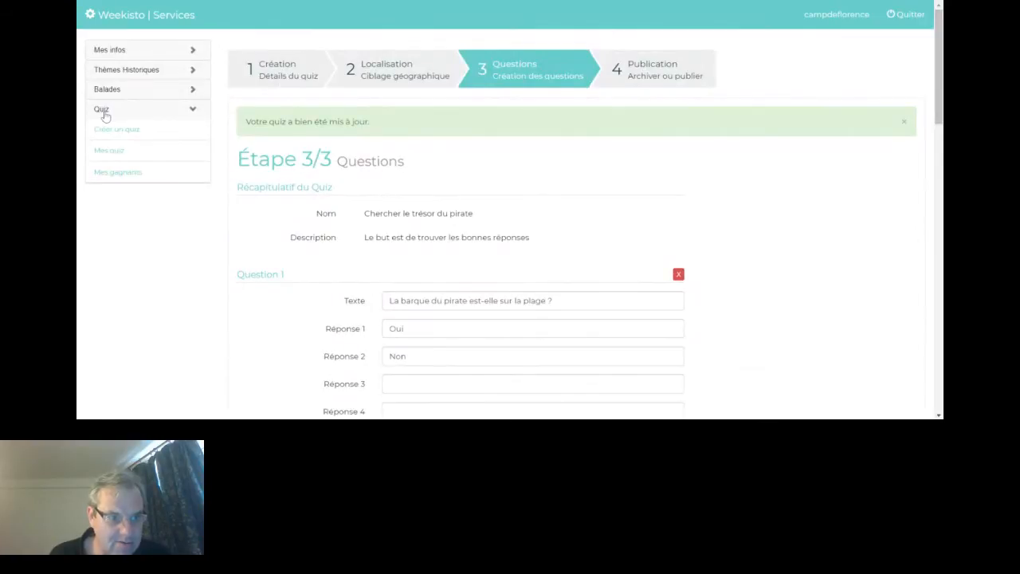
left_click(114, 159)
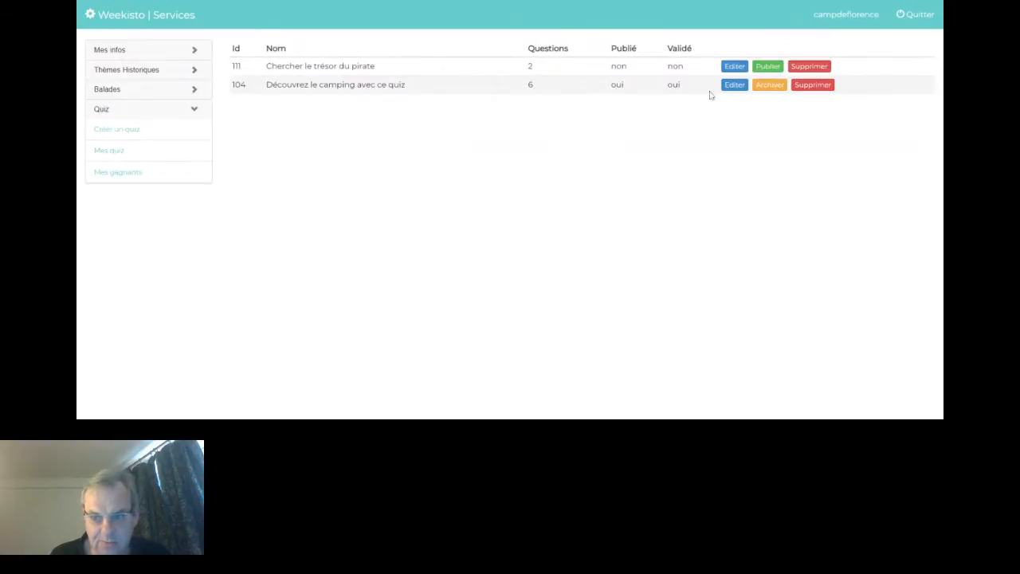
left_click(733, 85)
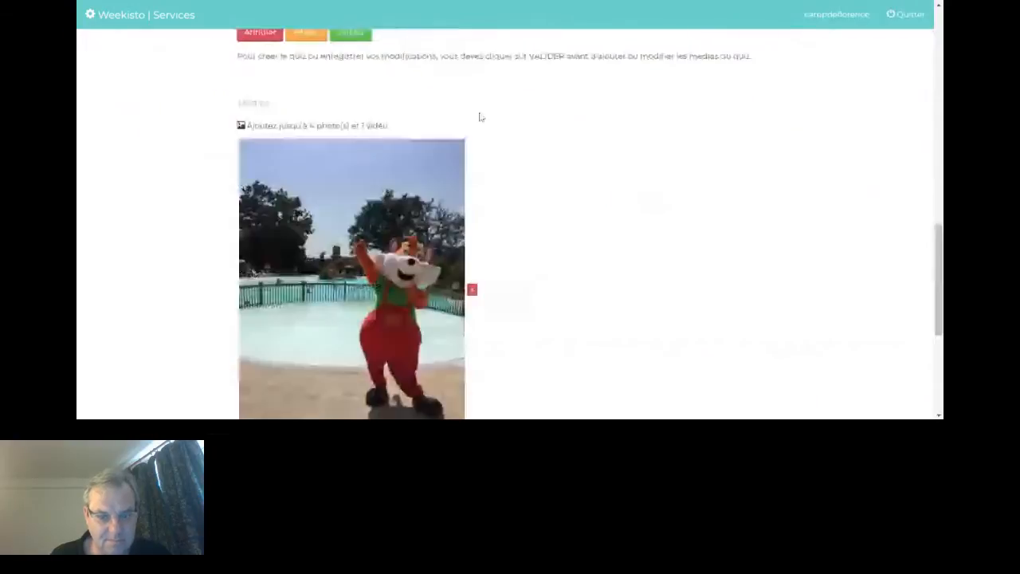
Review the camping quiz's geographic targeting and its questions, checking their answers, images and forced geolocation settings
left_click(409, 75)
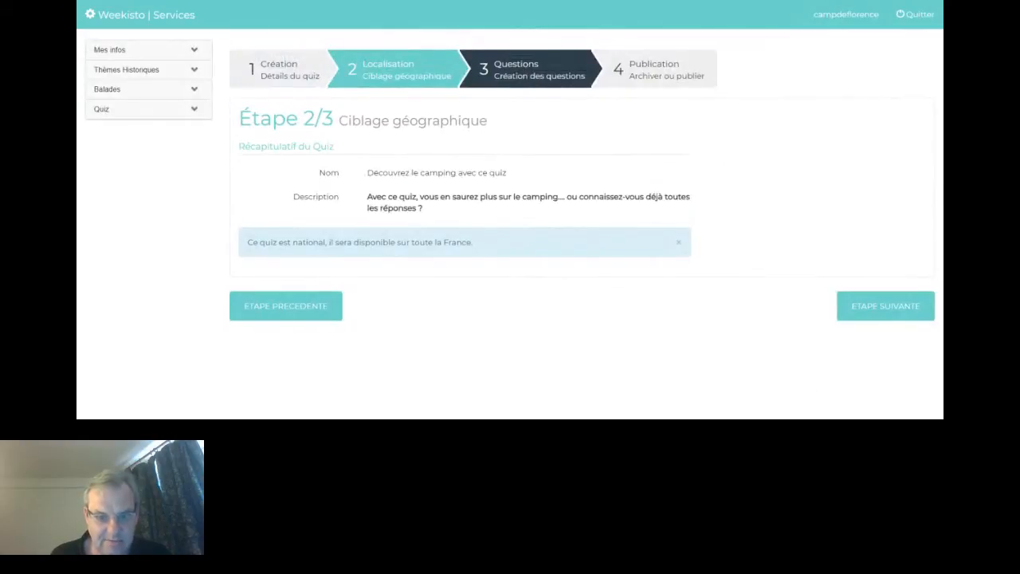
left_click(532, 70)
scroll(771, 196, "down", 20)
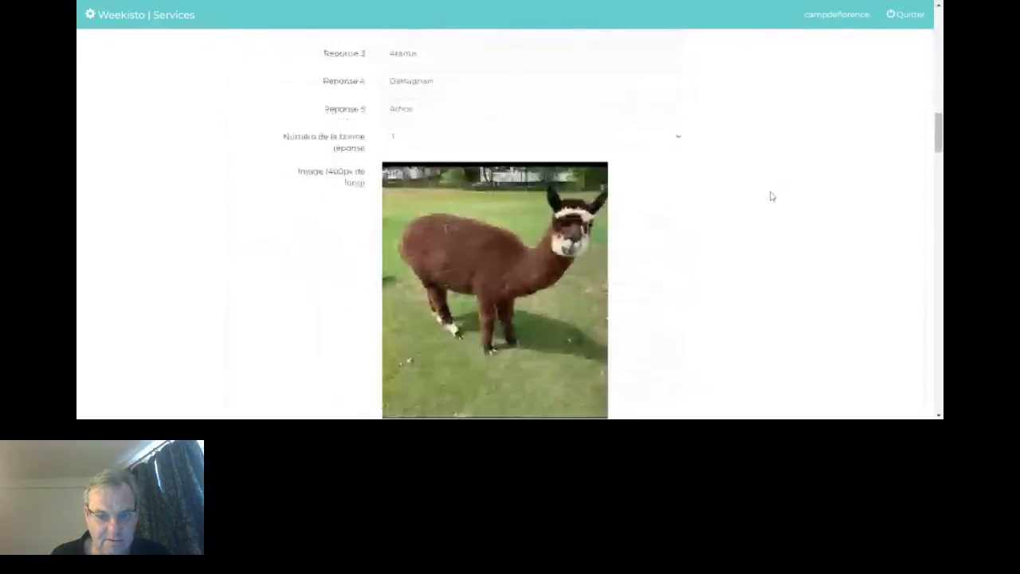
scroll(771, 196, "down", 20)
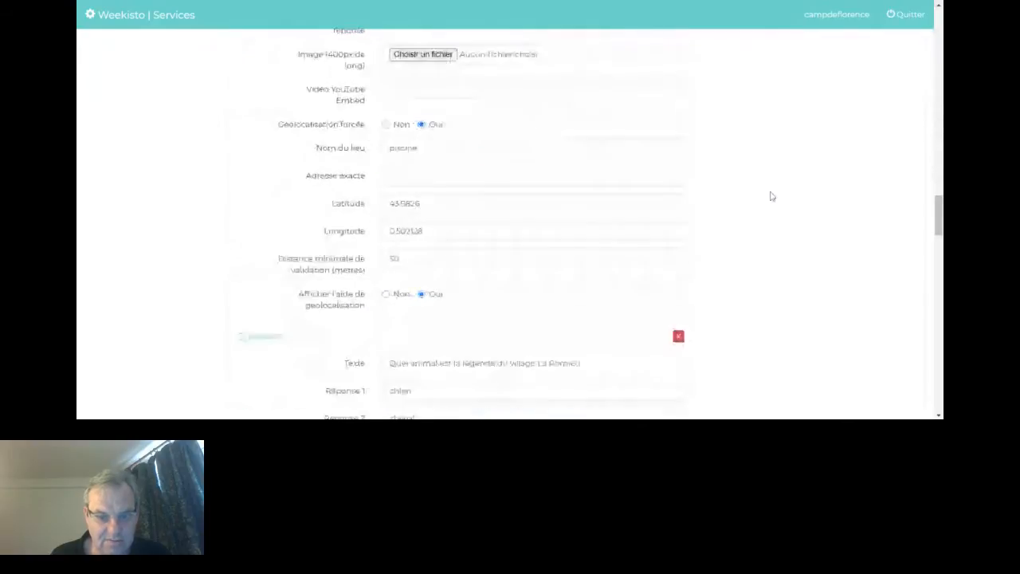
scroll(771, 196, "down", 15)
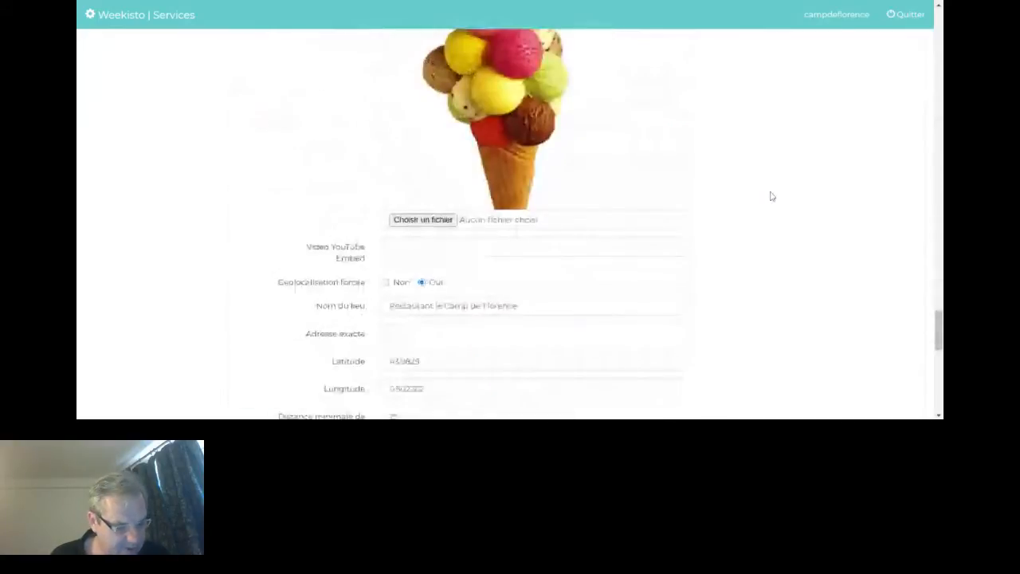
scroll(693, 208, "up", 3)
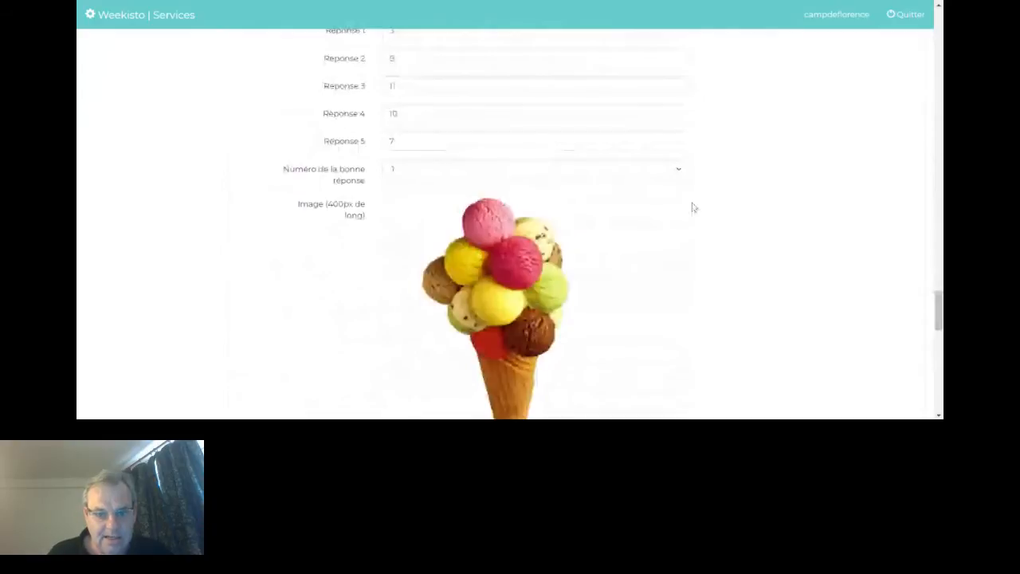
scroll(653, 212, "up", 10)
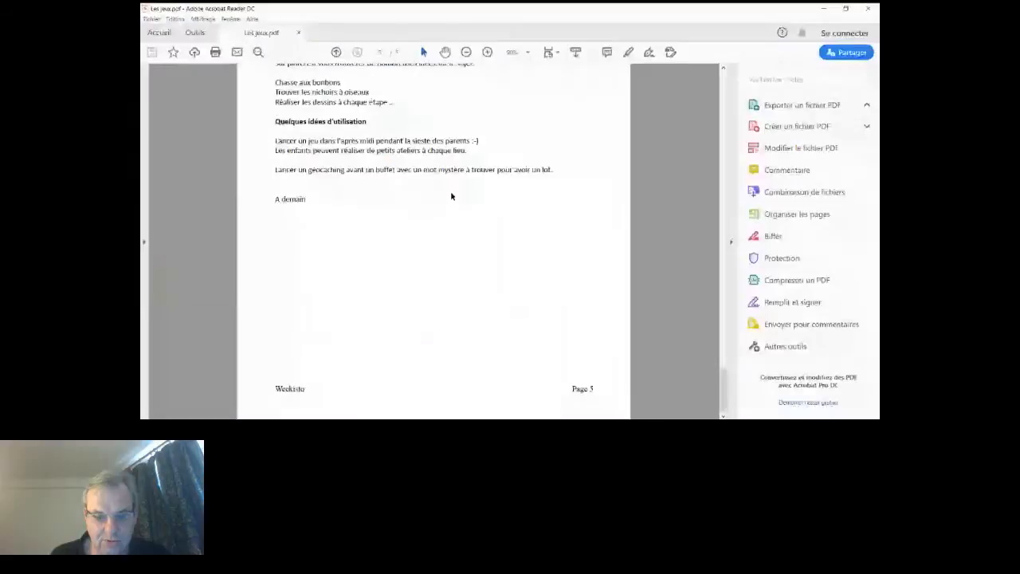
In Acrobat Reader, review the geocaching ideas, quiz use cases and phone screenshots in Les jeux.pdf
scroll(450, 190, "up", 2)
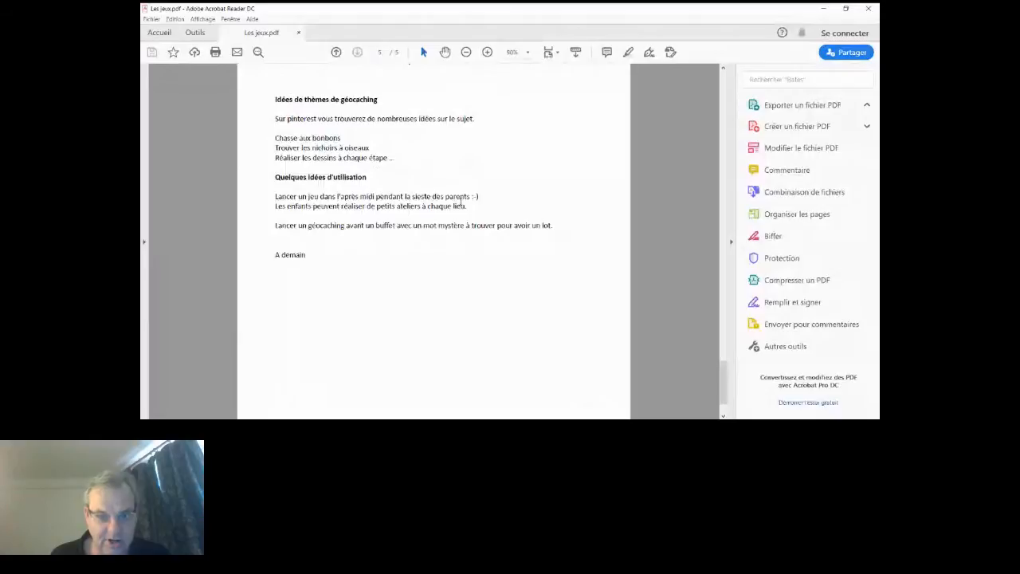
scroll(461, 197, "up", 15)
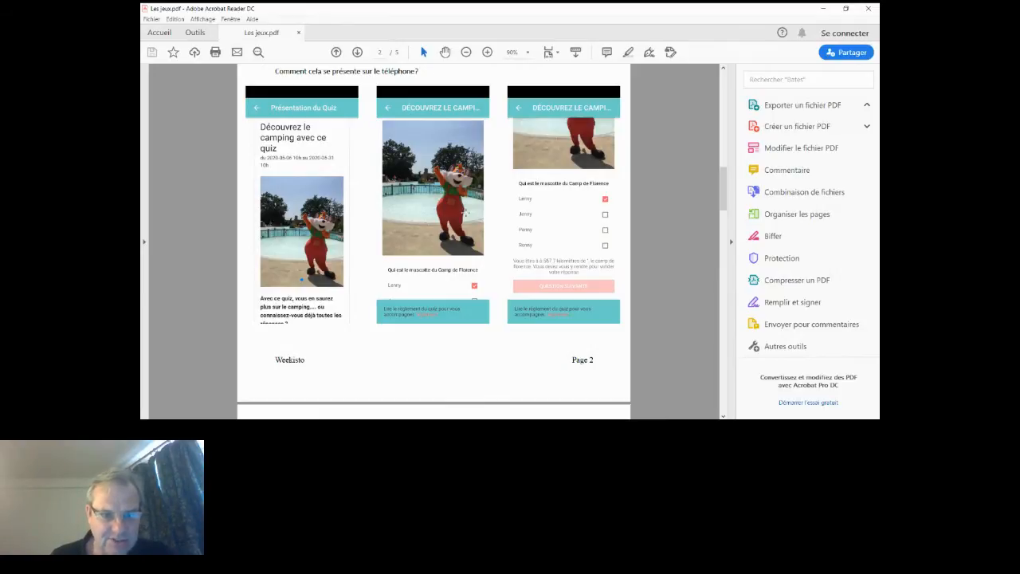
scroll(386, 182, "up", 3)
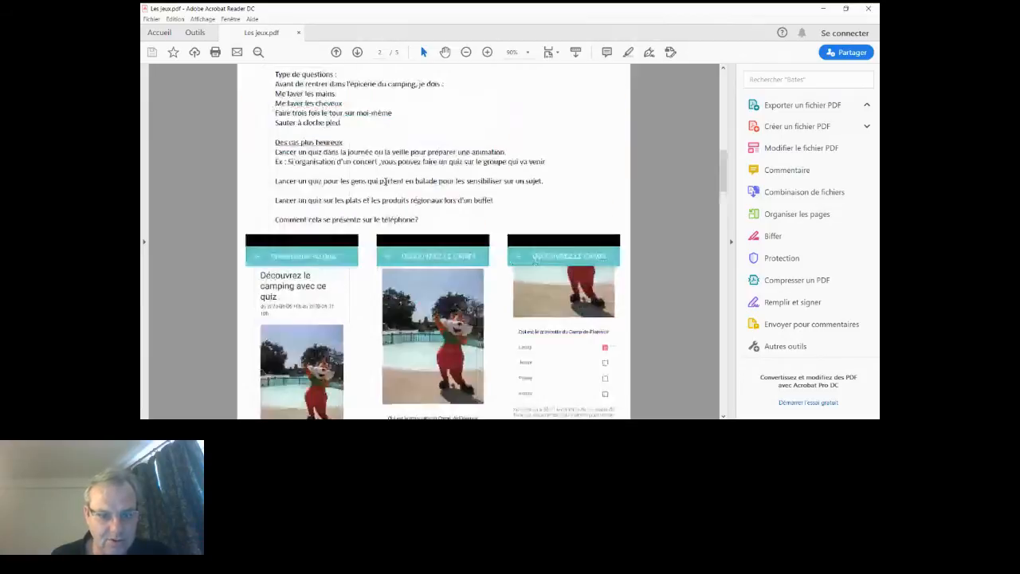
scroll(386, 181, "down", 2)
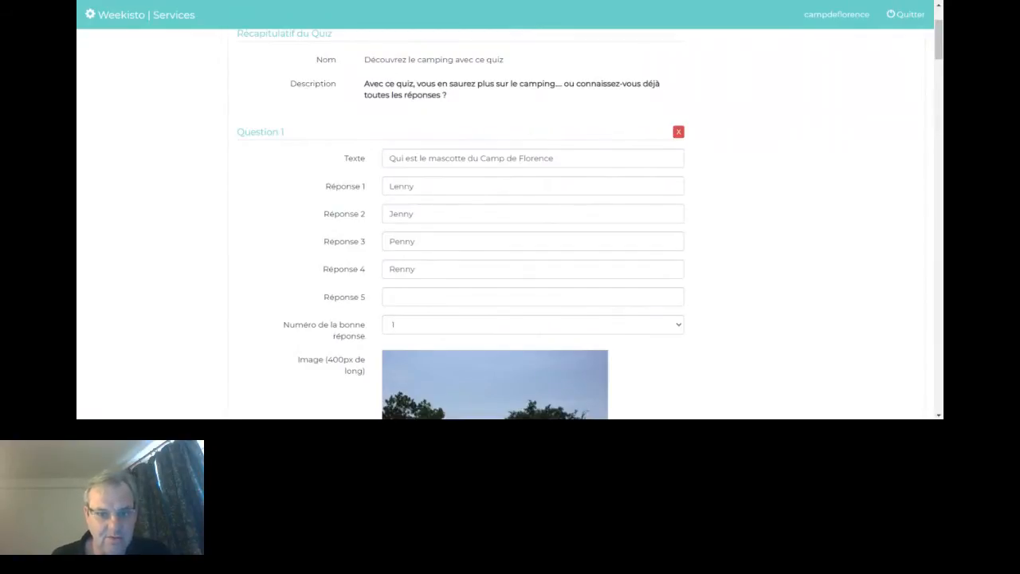
Create a new quiz named "Chercher le trésor du pirate" and enable its treasure hunt option
scroll(545, 121, "up", 3)
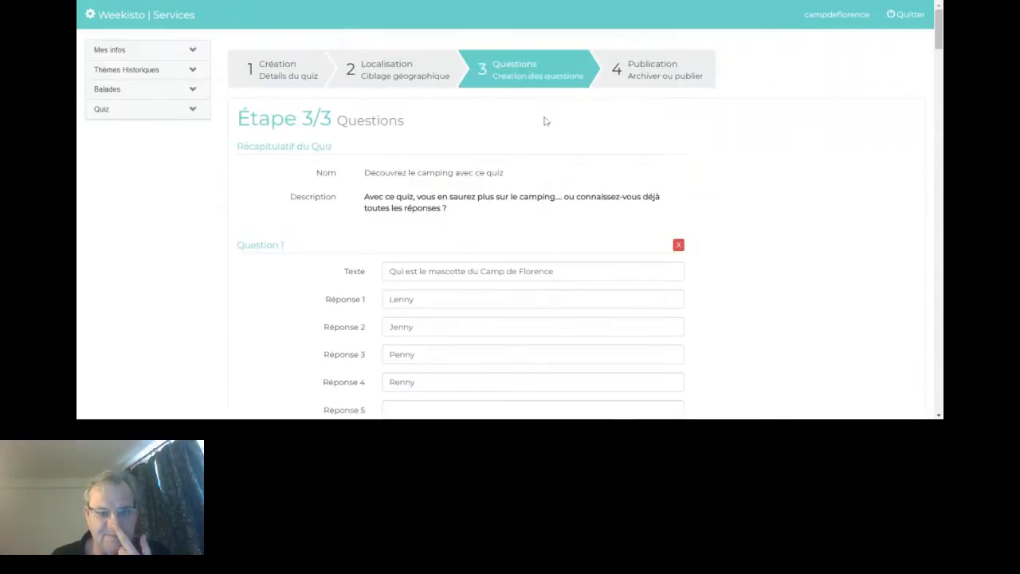
scroll(545, 120, "down", 9)
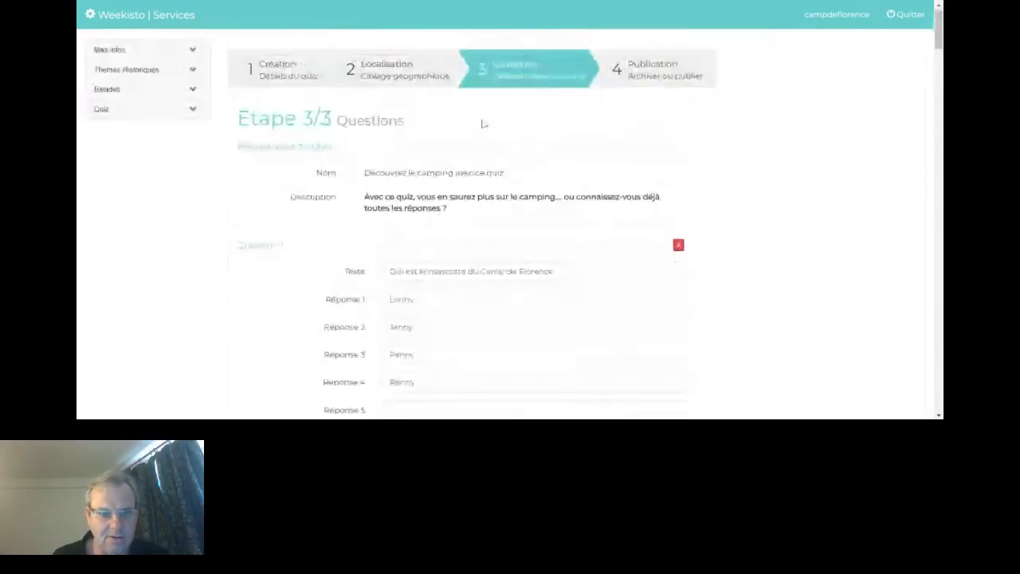
left_click(108, 112)
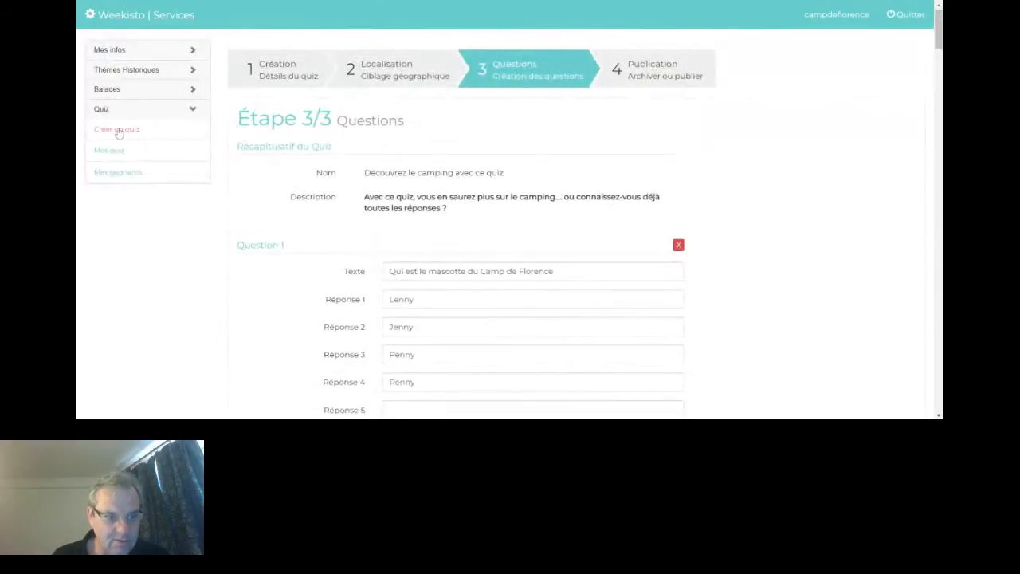
left_click(118, 130)
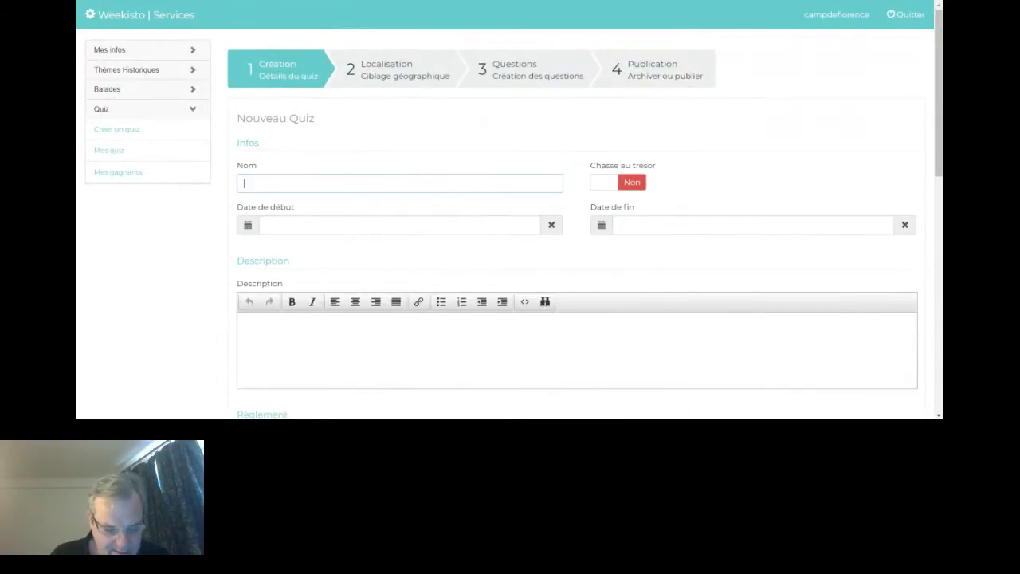
type("Chercher le tr")
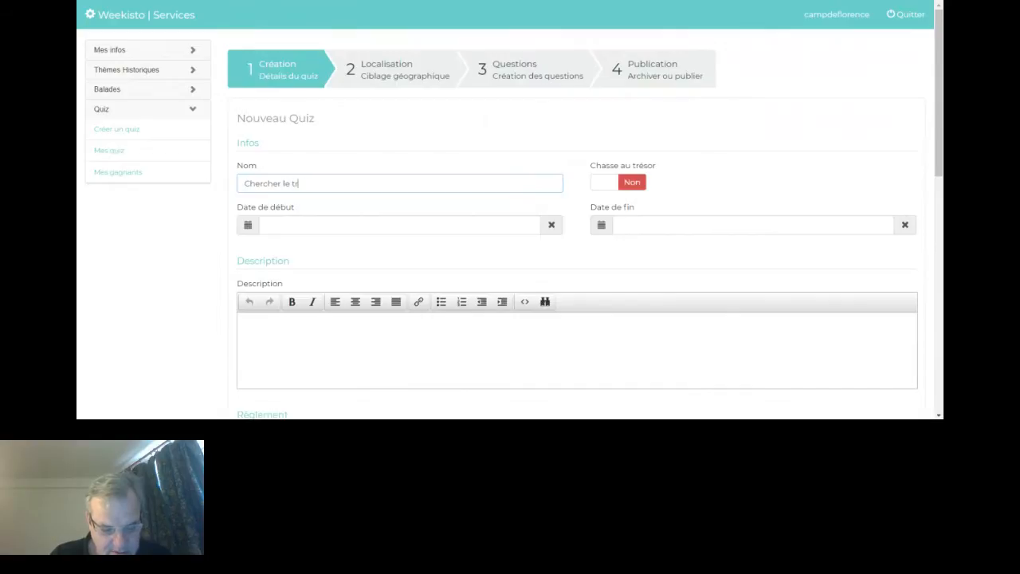
type("ésor du")
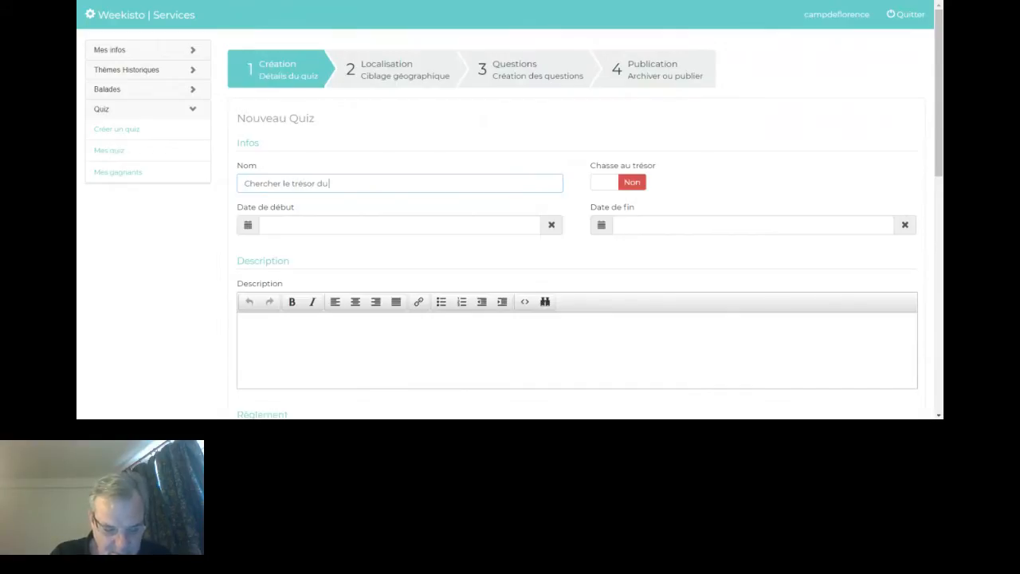
type(" pirate")
left_click(612, 188)
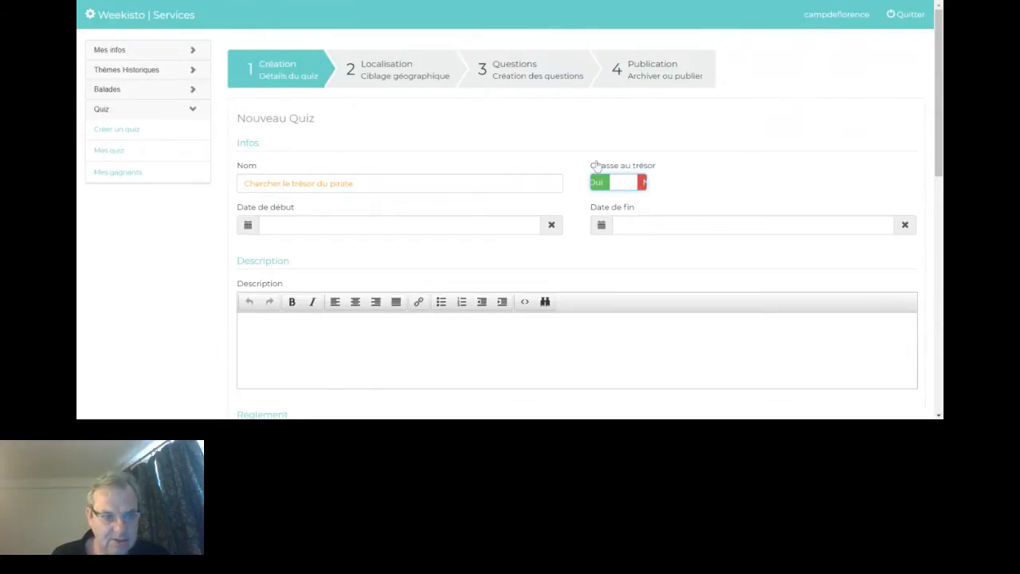
Set the new quiz's start date to 29/05/2020 11:22 and its end date to 30/05/2020 11:22
scroll(596, 165, "down", 2)
left_click(267, 112)
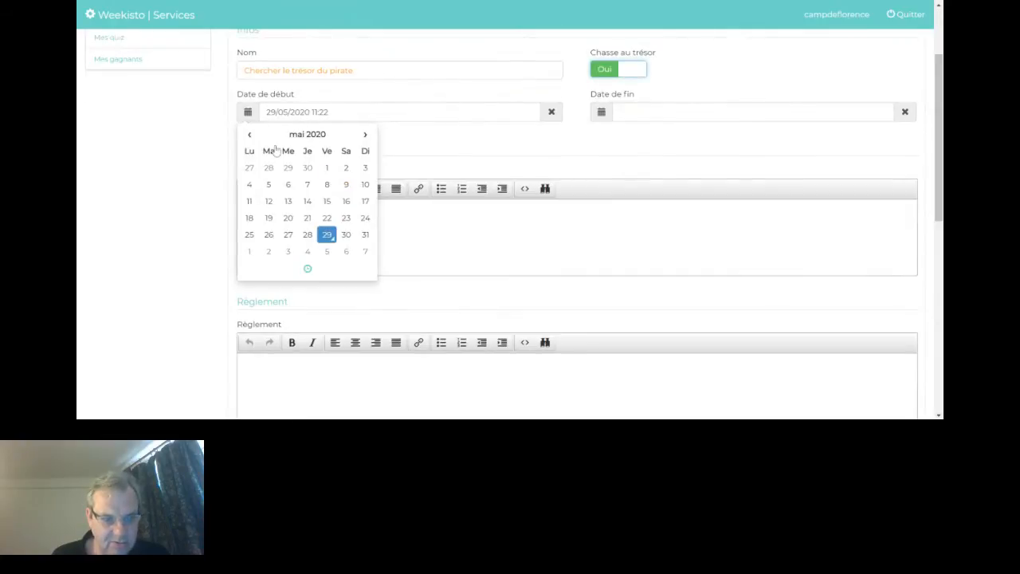
left_click(460, 161)
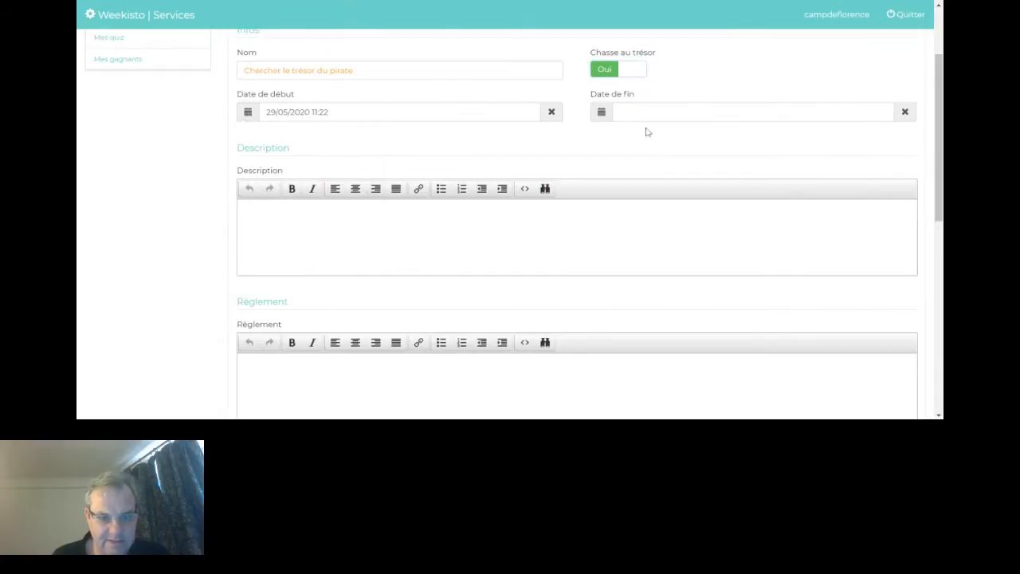
left_click(611, 116)
left_click(700, 235)
left_click(570, 170)
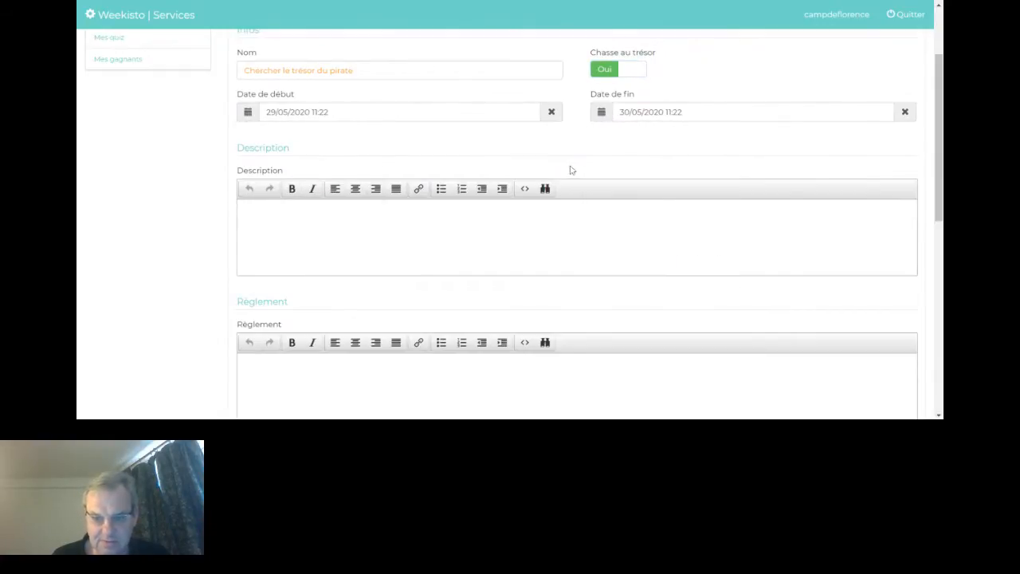
scroll(566, 171, "down", 3)
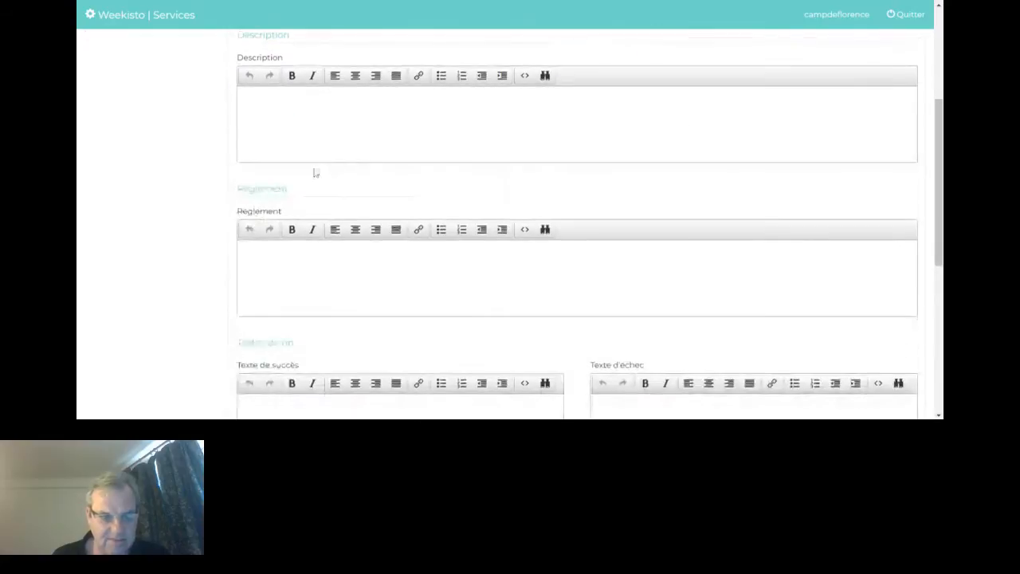
Leave the quiz description empty, proceed to geographic targeting and set the commune La Romieu as the quiz's target
left_click(295, 117)
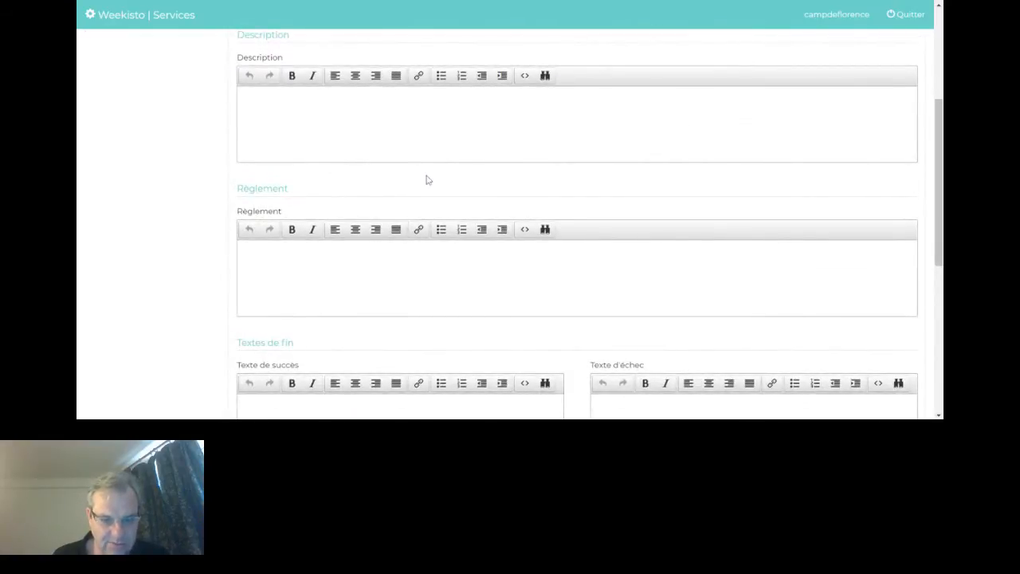
scroll(427, 180, "down", 6)
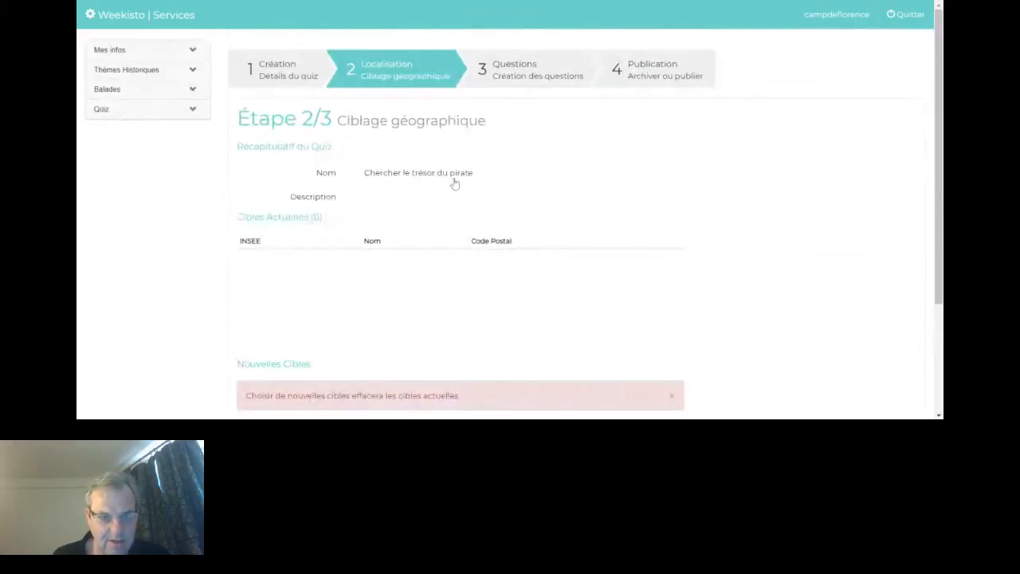
scroll(438, 208, "down", 4)
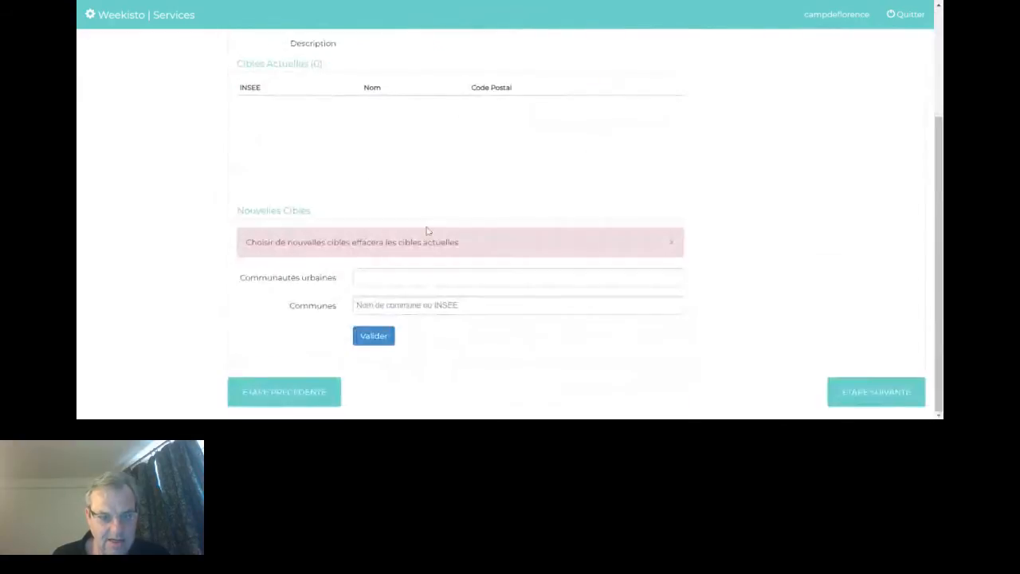
left_click(392, 298)
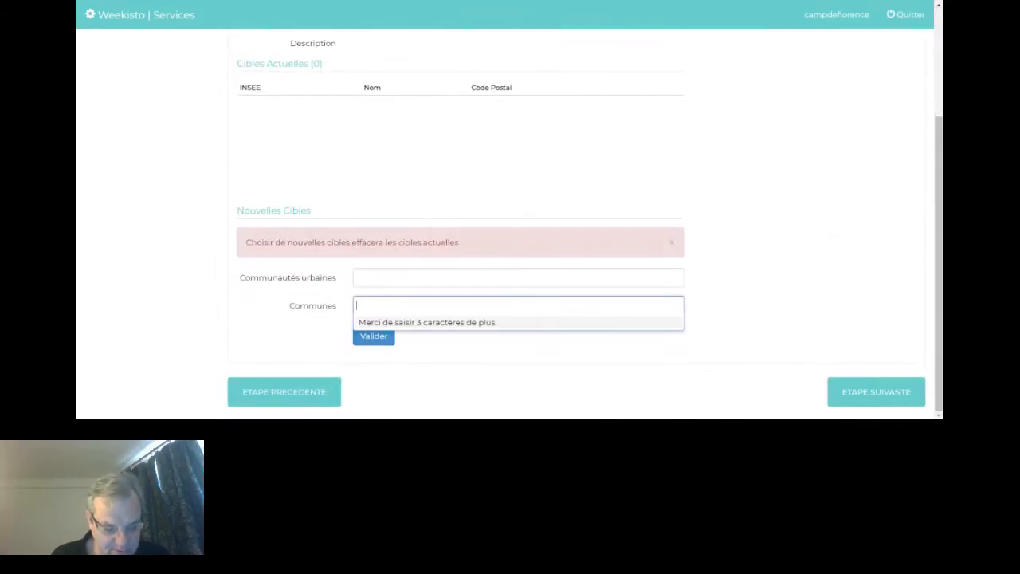
type("La ")
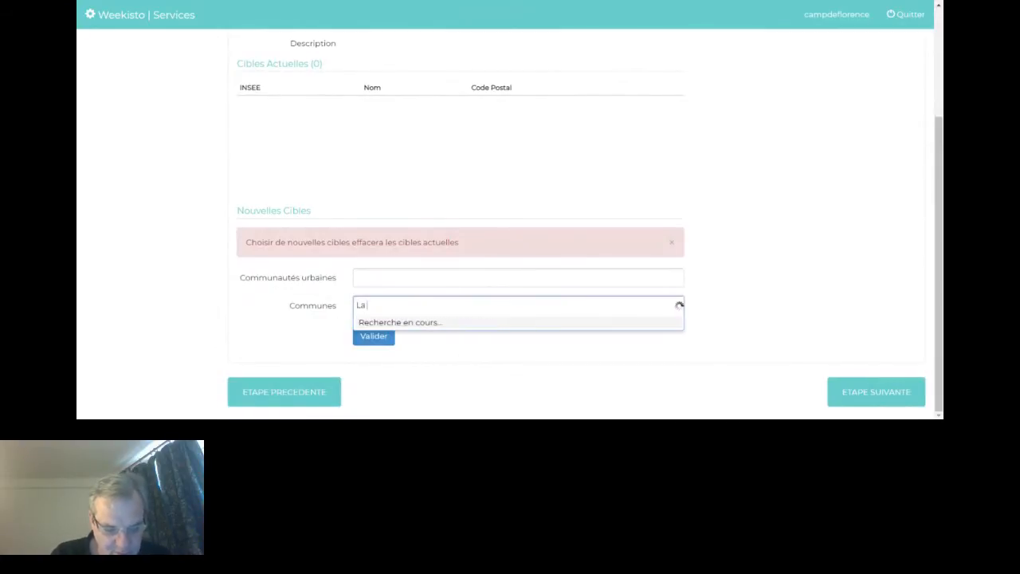
type("romieu")
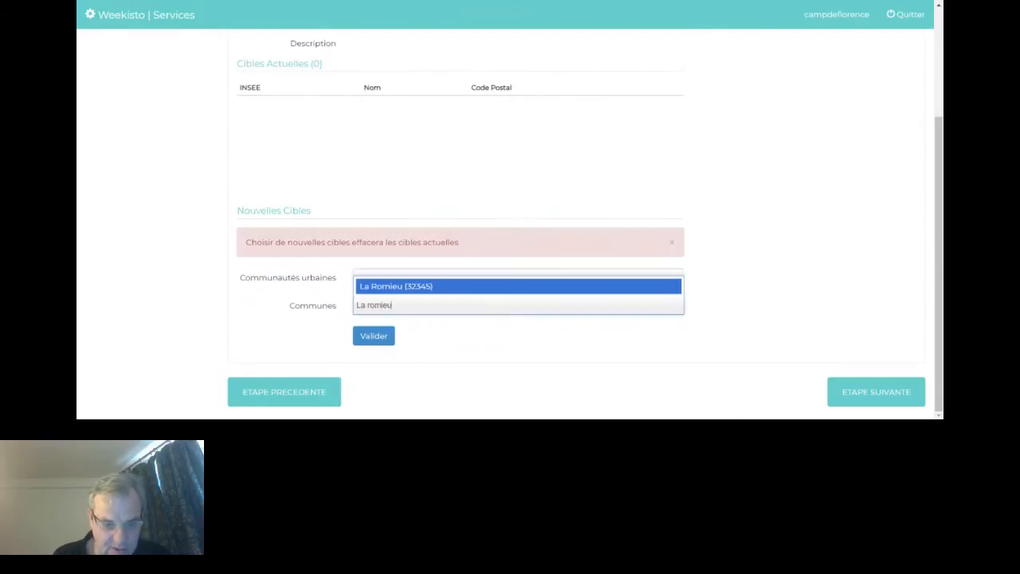
left_click(400, 288)
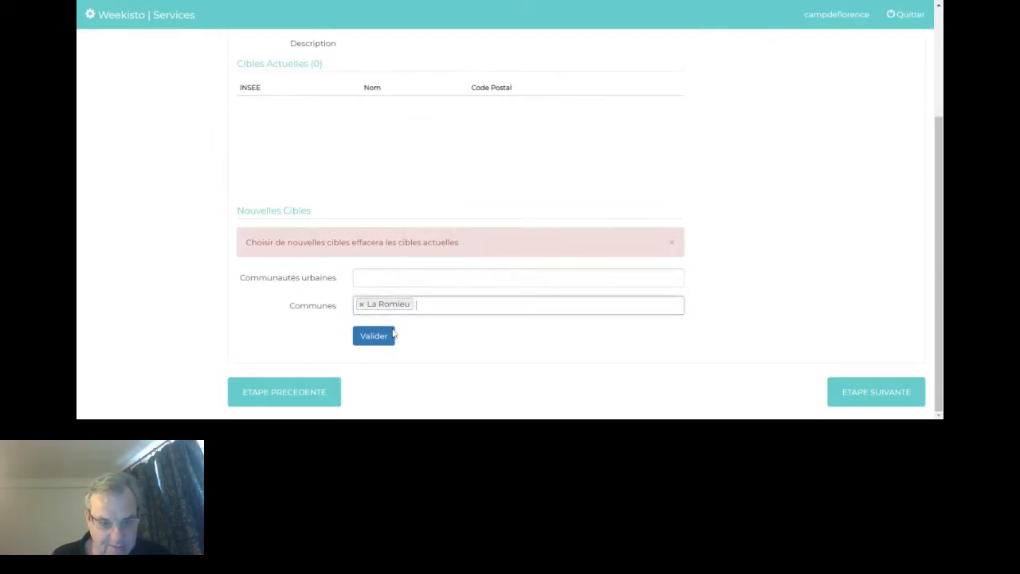
left_click(388, 337)
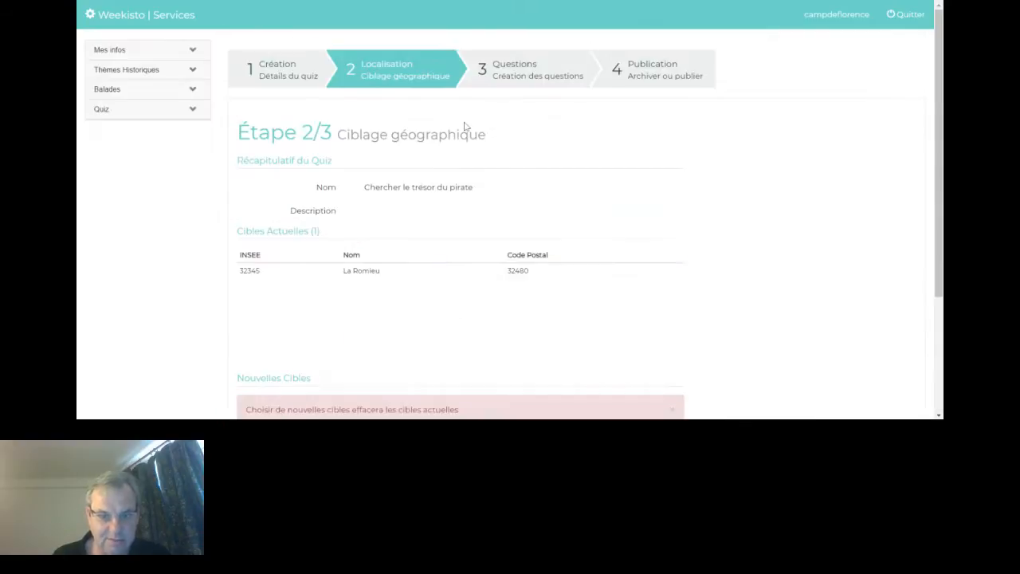
Write question 1's text as "Aide le pirate en te rendant près de la barque et lui dire si son épée est là ?"
left_click(489, 72)
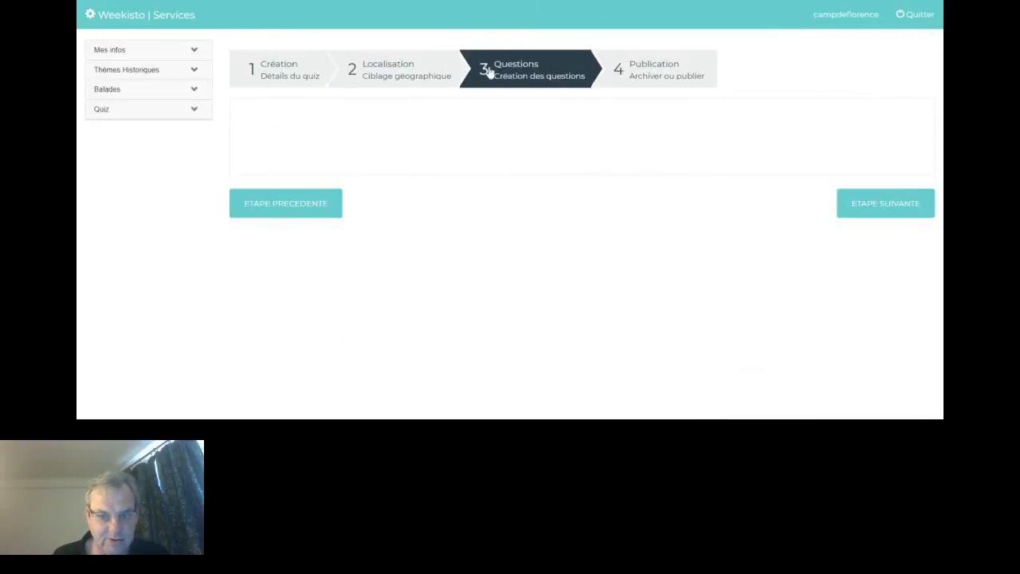
scroll(512, 172, "down", 2)
scroll(512, 173, "up", 1)
left_click(403, 199)
type("A")
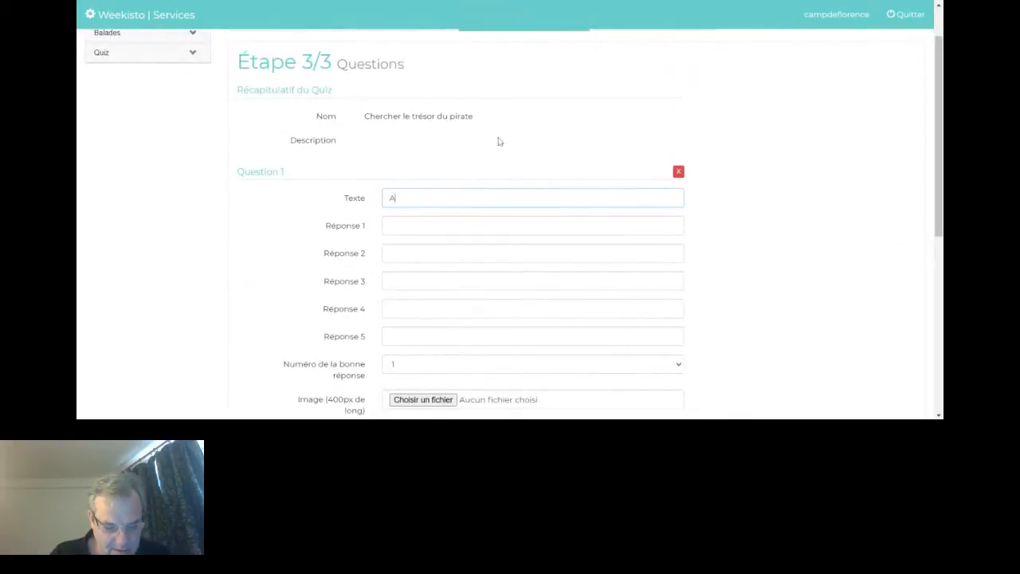
type("ide")
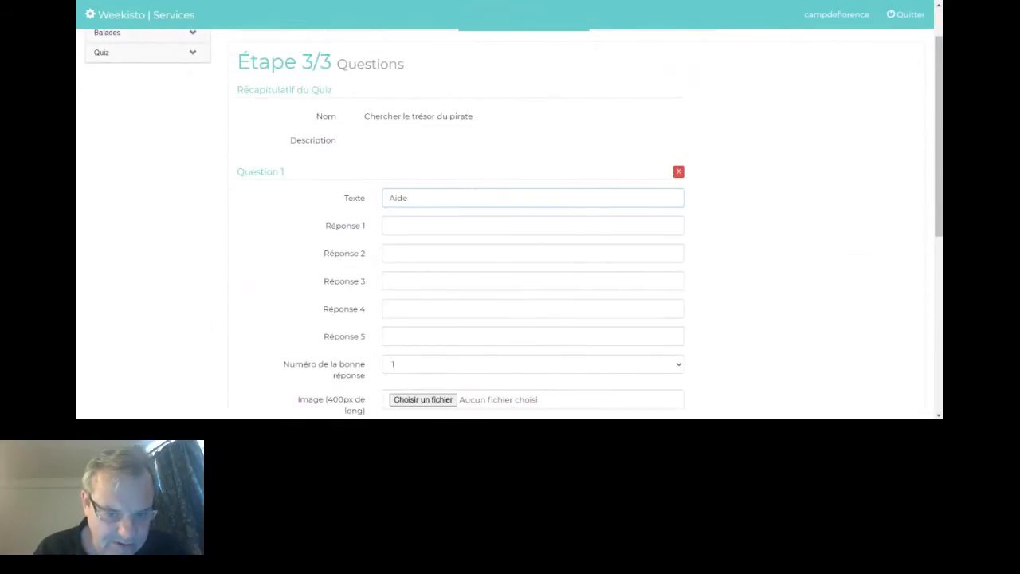
type(" le pir")
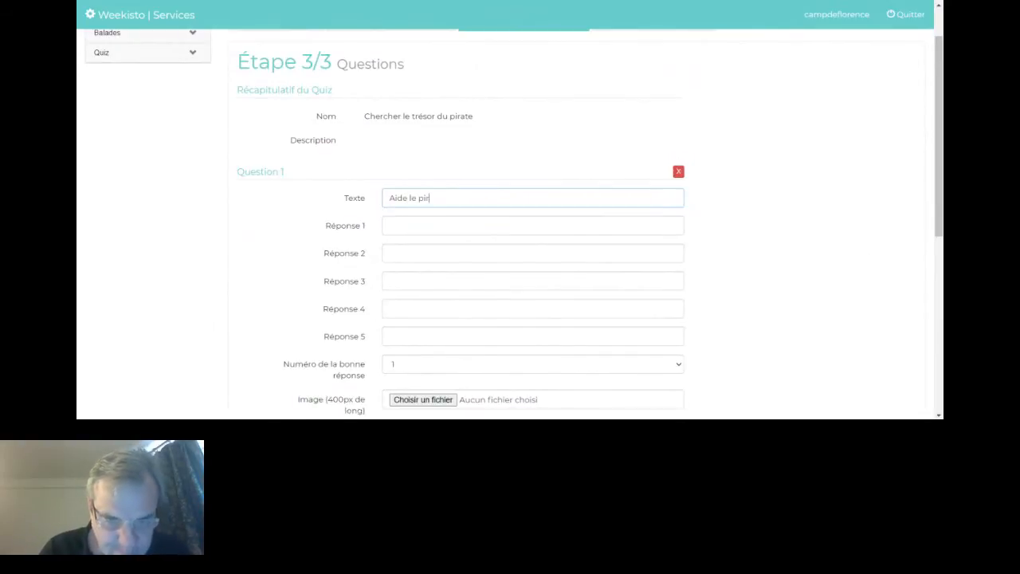
type("ate en te rend")
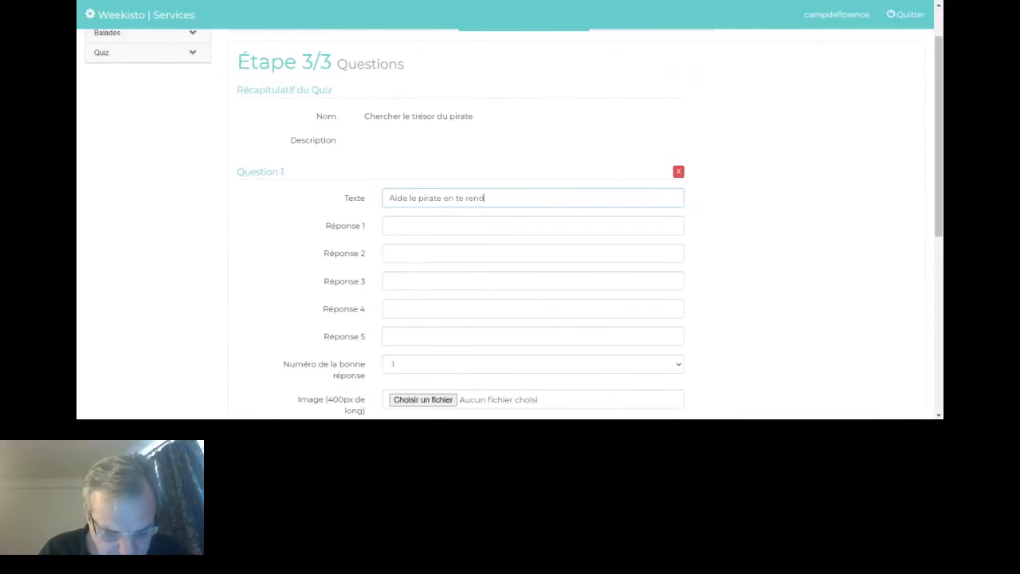
type("ant près")
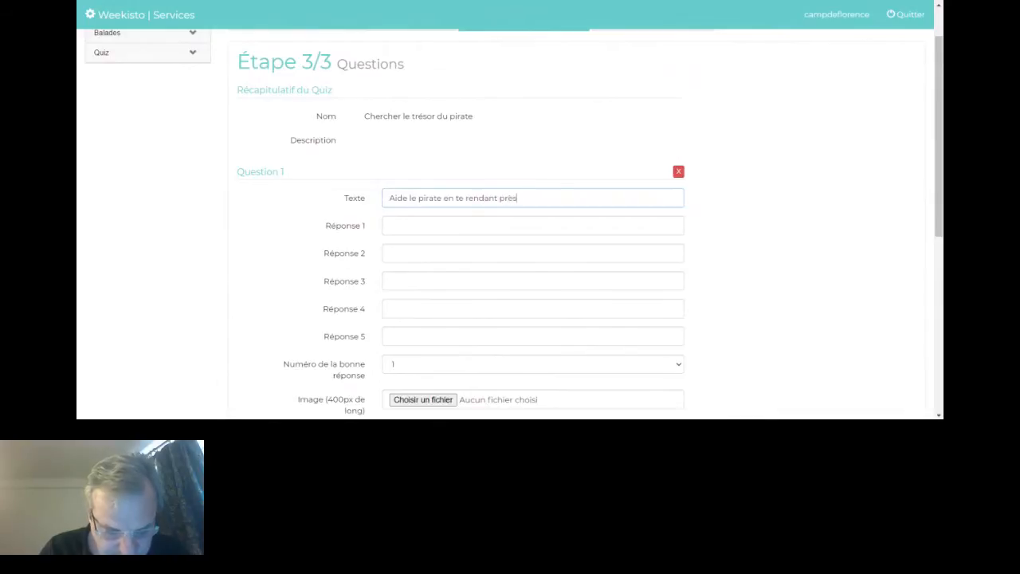
type(" de la bar")
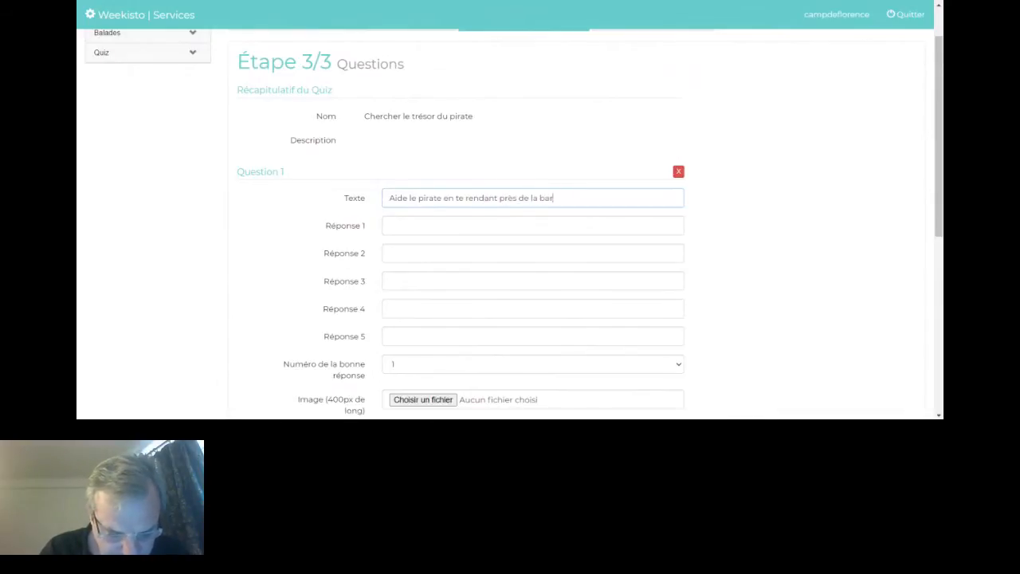
type("que e")
type("t lui ")
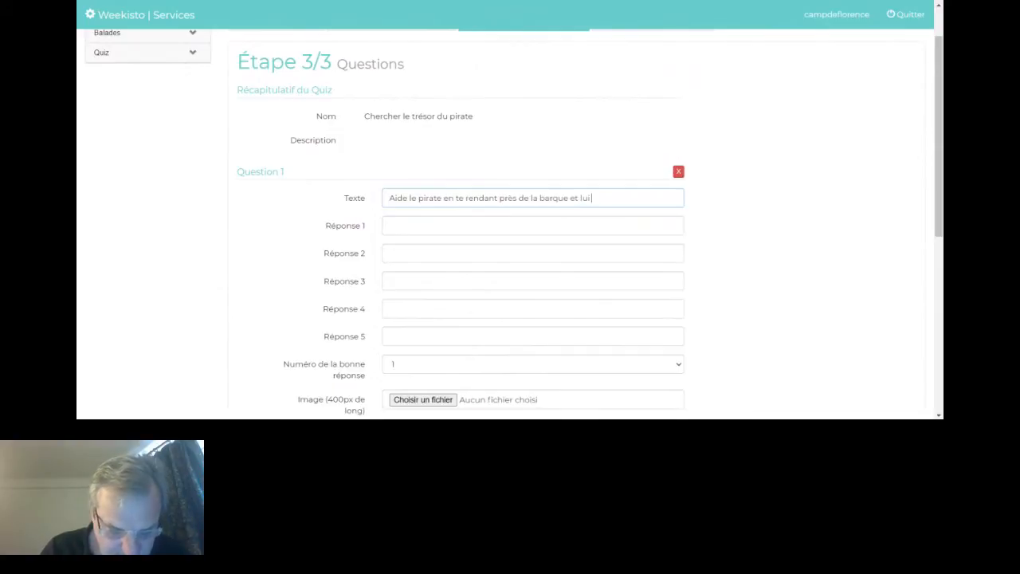
type("dire si")
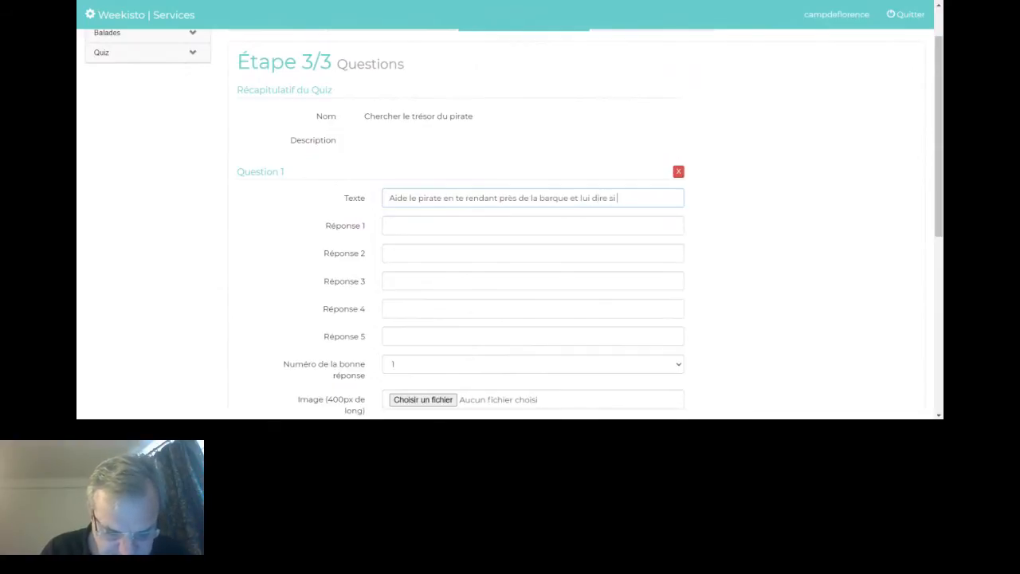
type(" son épée")
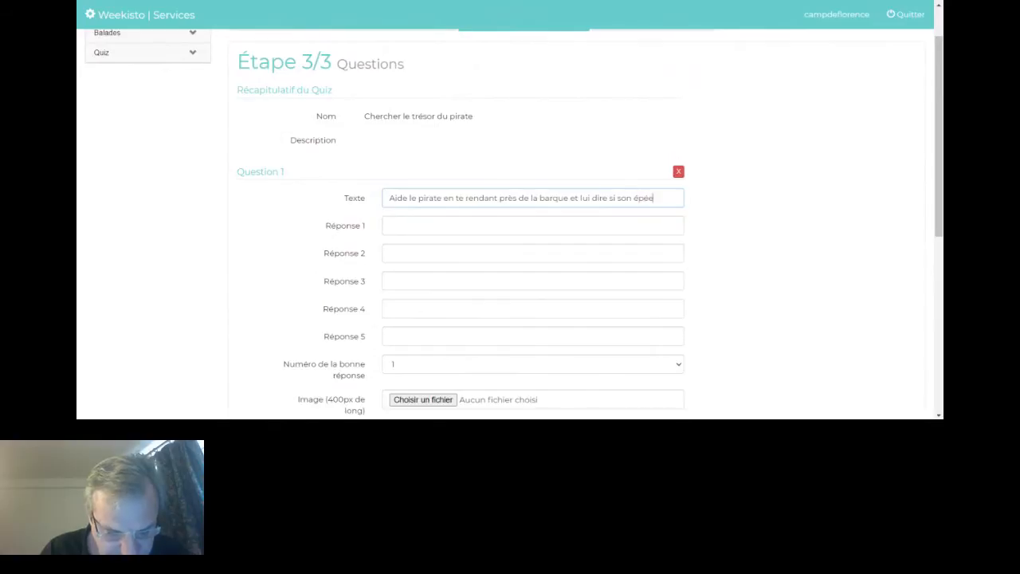
type(" est l")
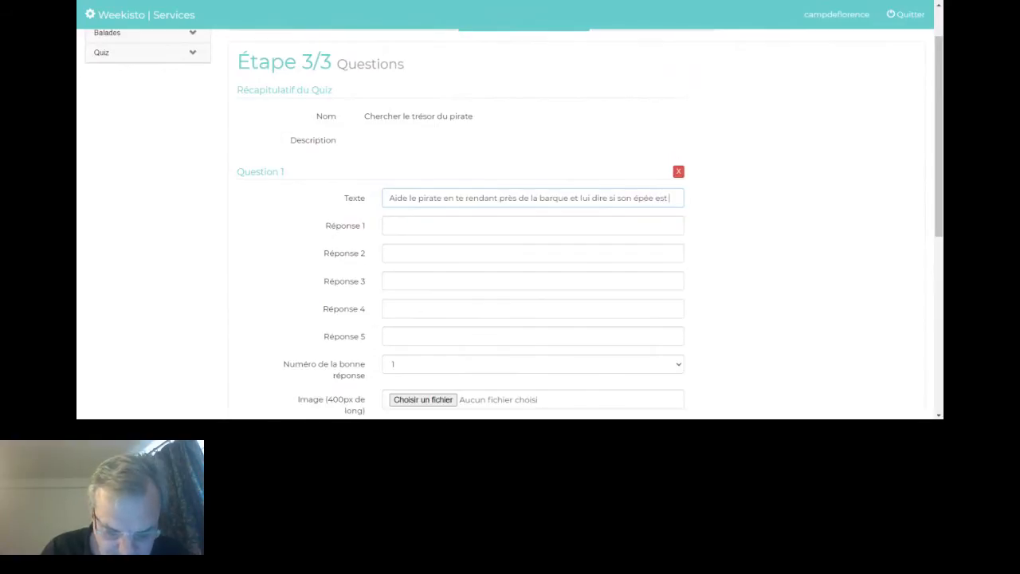
type("à")
type("?")
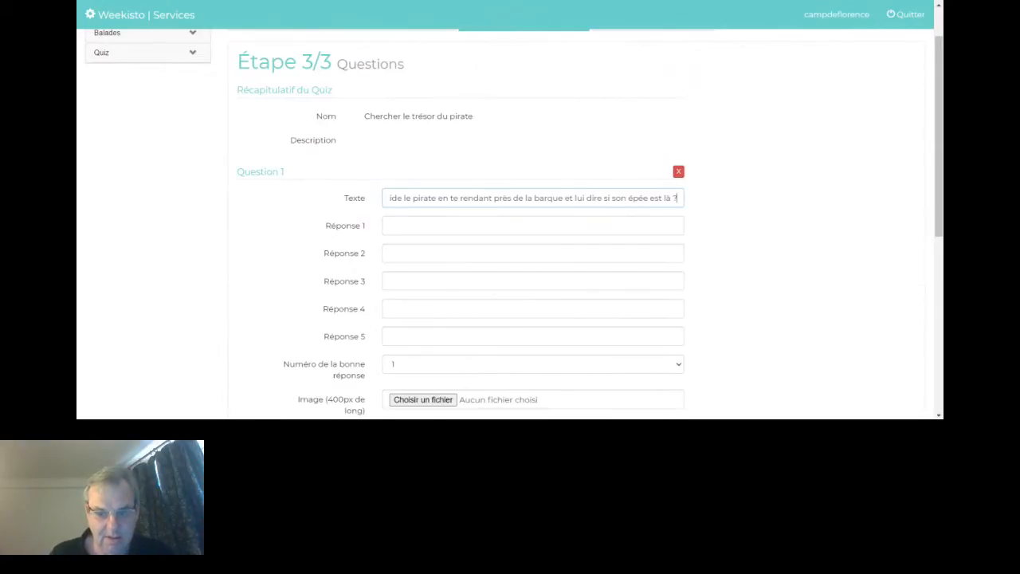
Enter "Oui" and "Non" as question 1's first two answers and attach the image barque.jpg
left_click(500, 225)
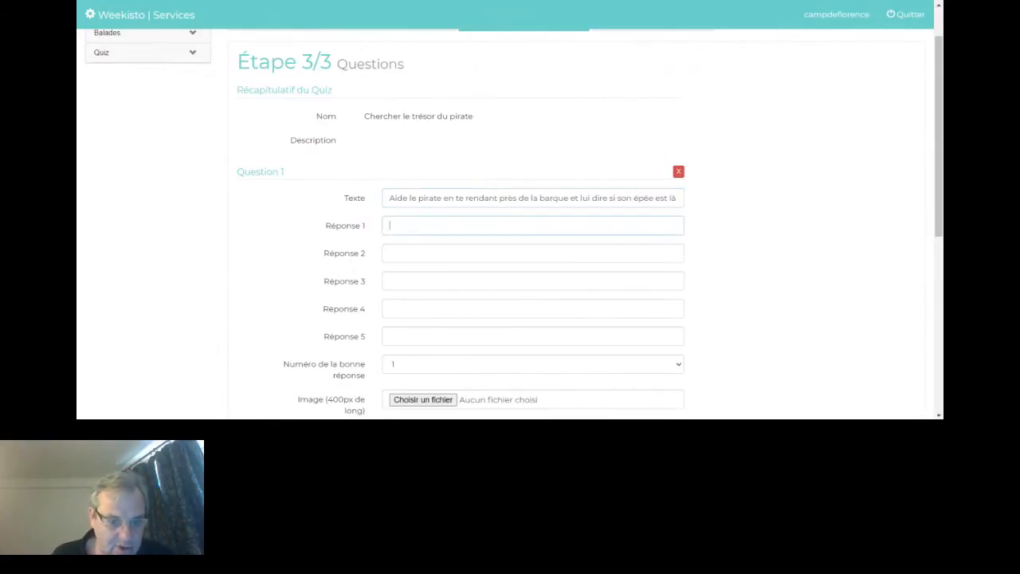
type("Oui")
key("Tab")
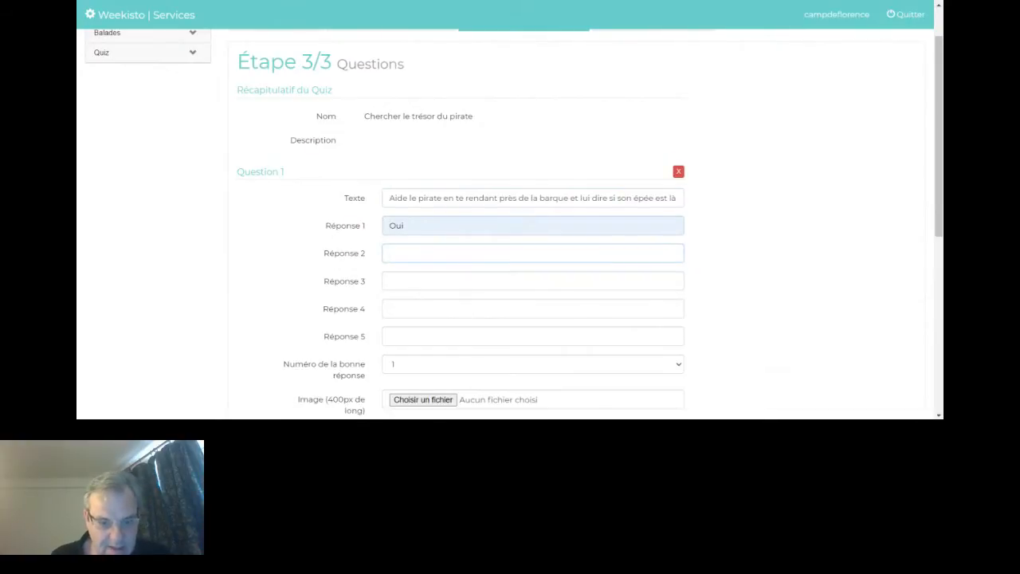
scroll(408, 254, "down", 2)
type("Non")
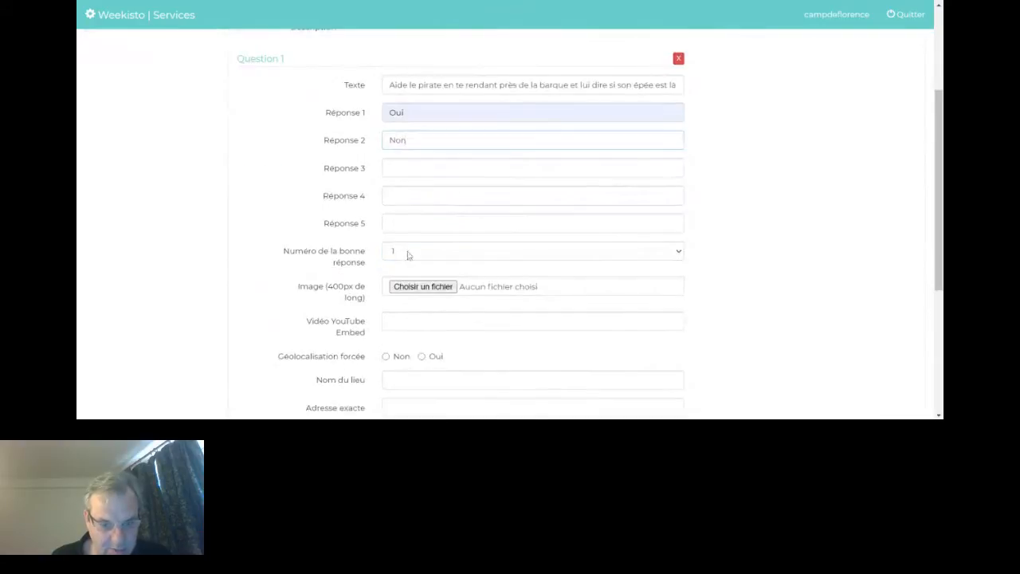
left_click(439, 292)
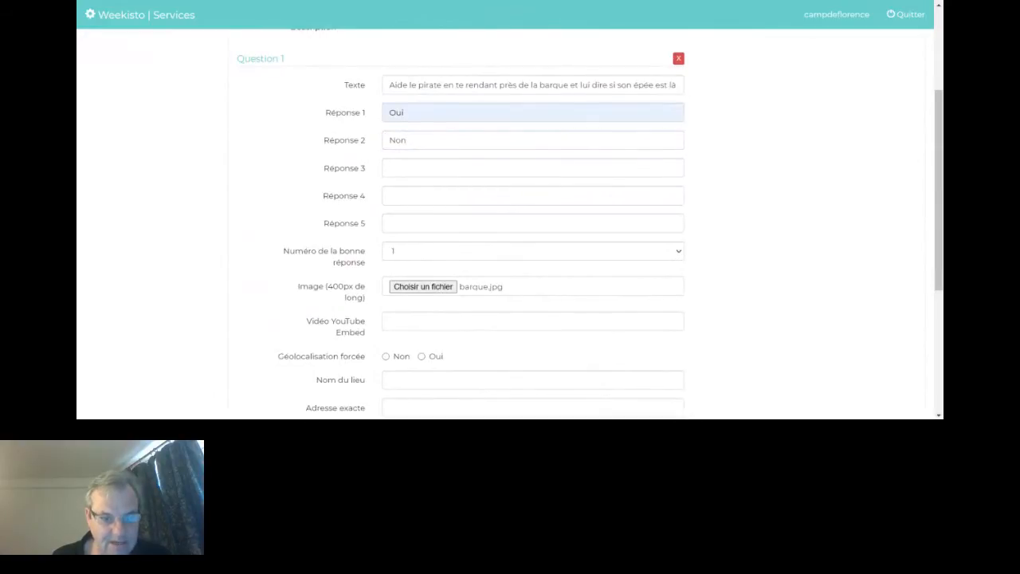
Enable forced geolocation for question 1, with place name "La Barque" and exact address "Sur la plage"
scroll(370, 201, "down", 2)
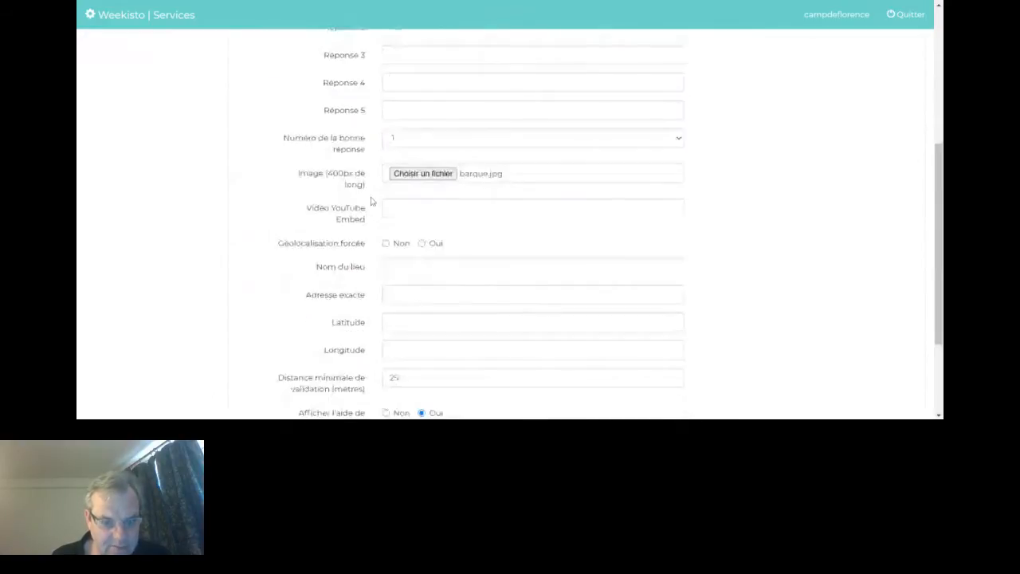
scroll(370, 201, "down", 1)
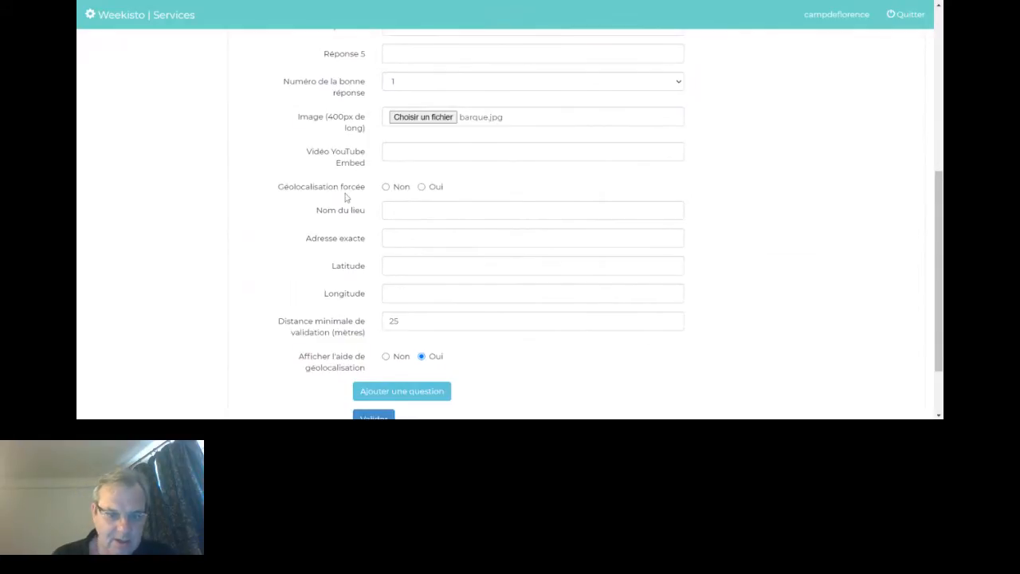
left_click(423, 192)
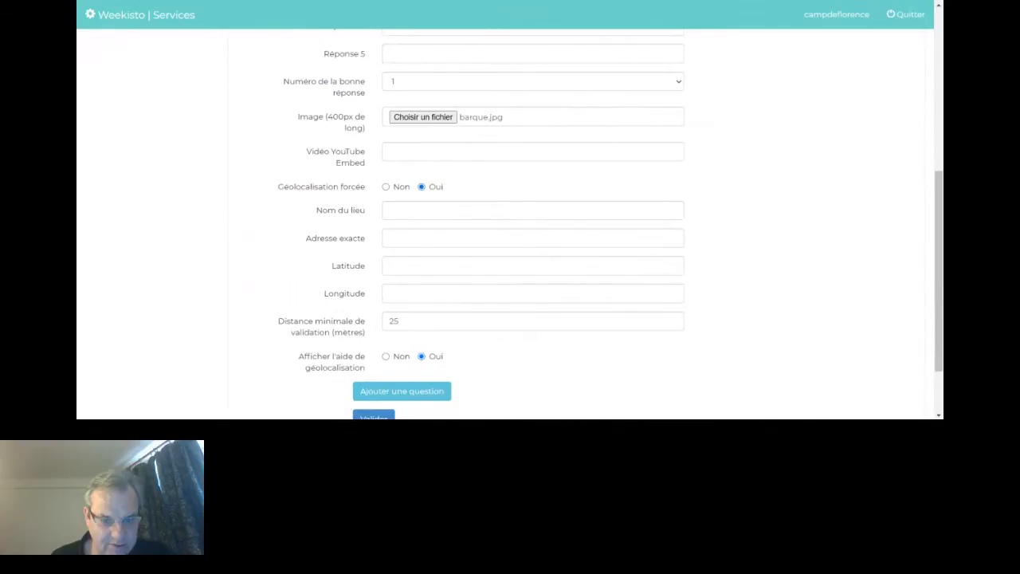
left_click(527, 211)
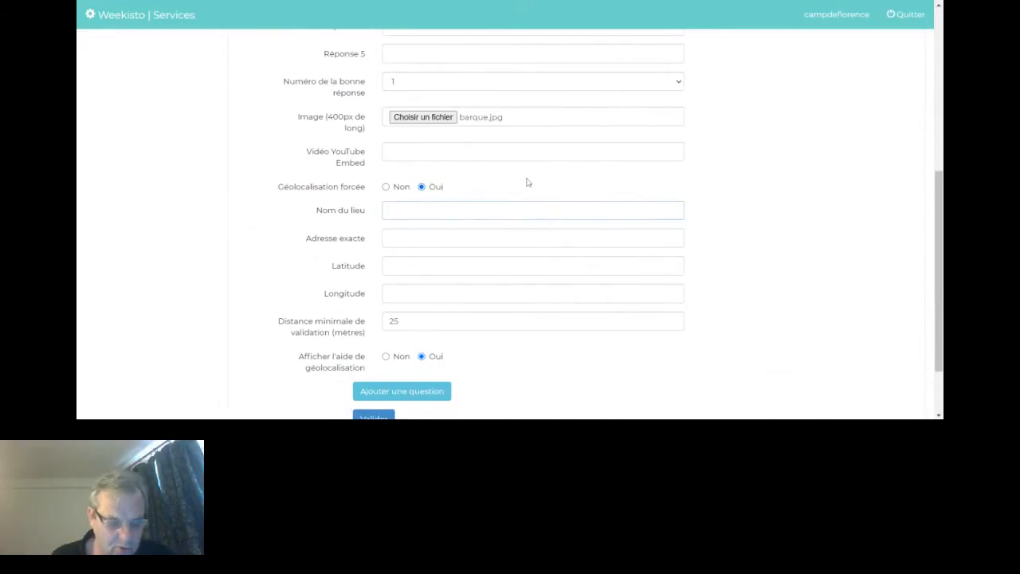
type("La")
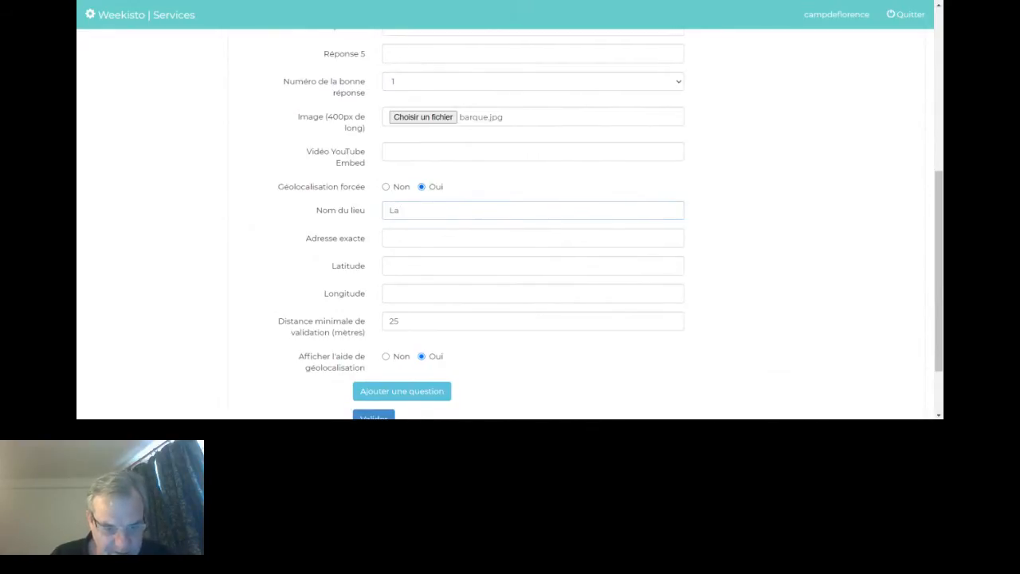
type(" Barque")
key("Tab")
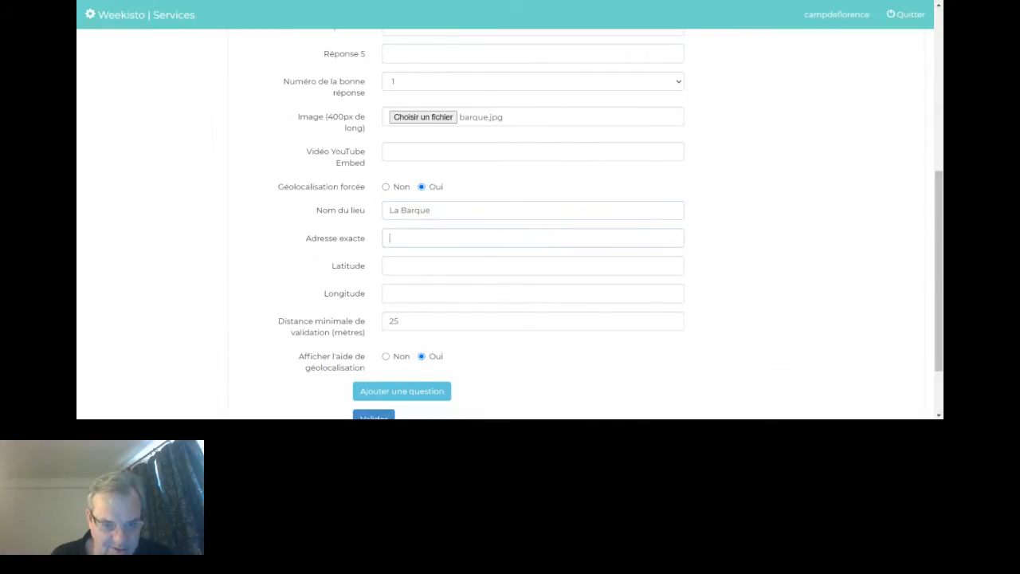
type("Sur la p")
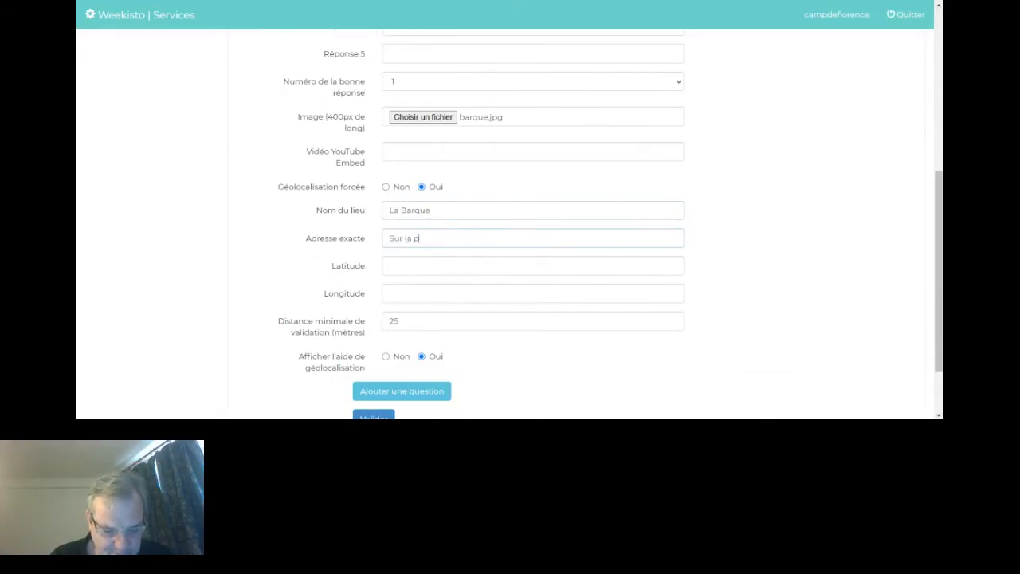
type("lage")
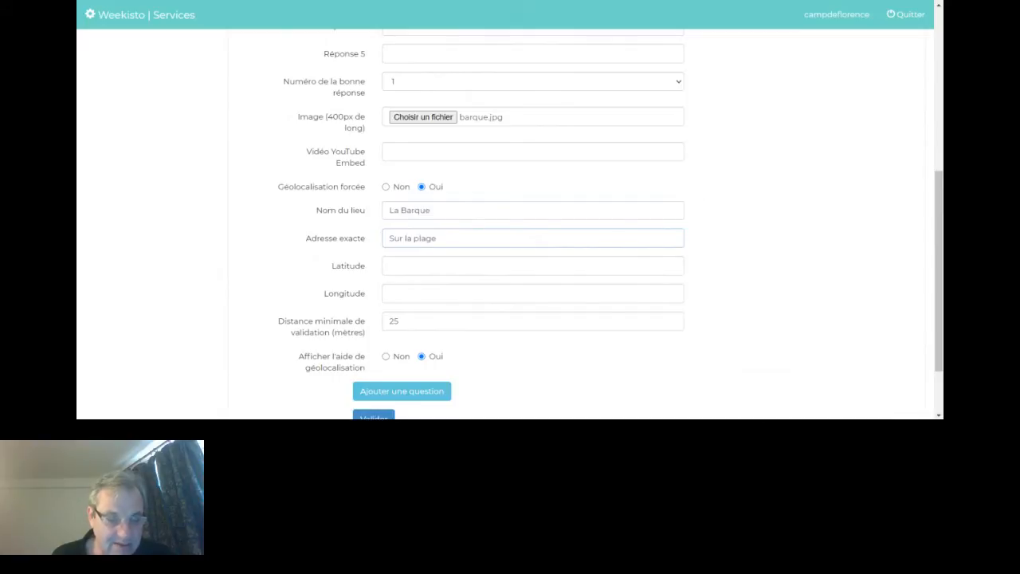
Switch to the GPS coordinates website and place the marker on the tree line north of the Camp de Florence campsite in La Romieu
left_click(390, 266)
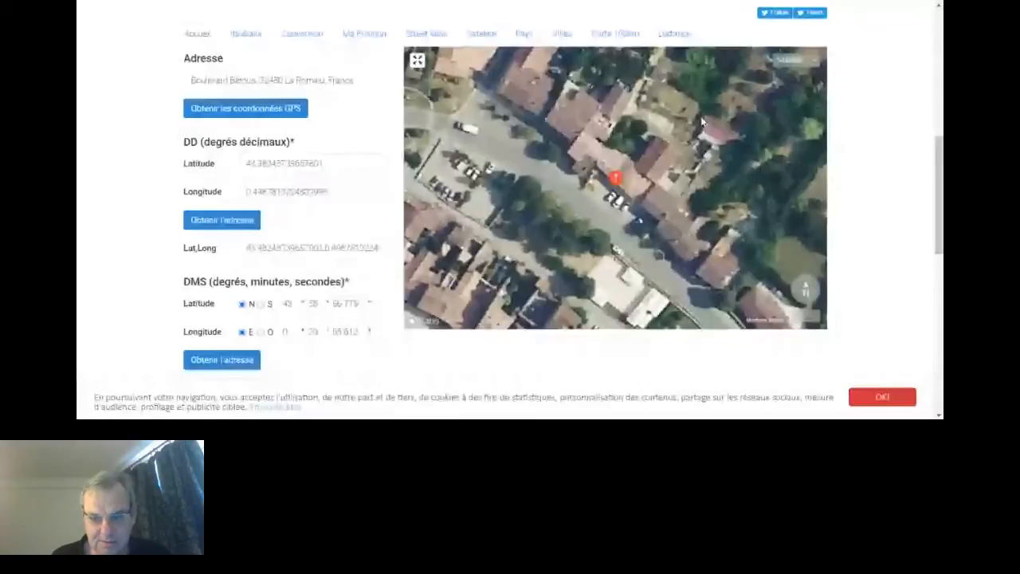
left_click(802, 322)
left_click(802, 322)
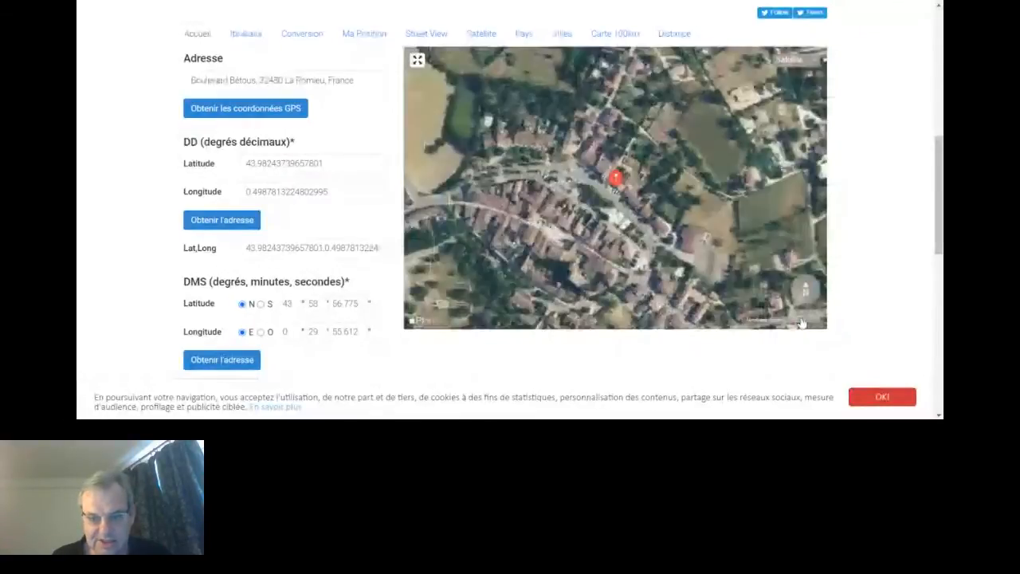
left_click(802, 322)
mouse_move(756, 196)
left_mouse_down()
mouse_move(665, 196)
mouse_move(619, 212)
mouse_move(608, 247)
left_mouse_up()
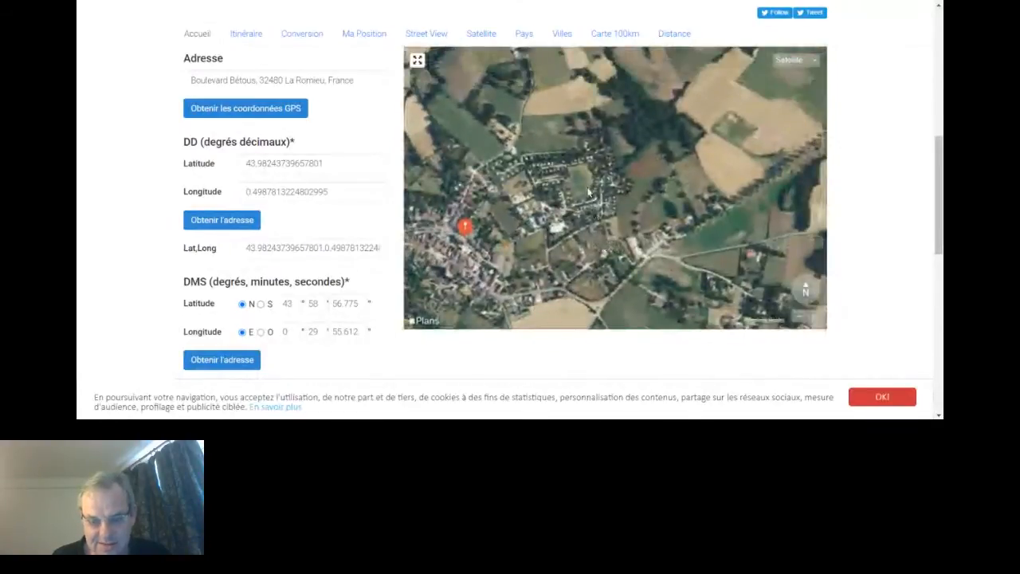
scroll(588, 191, "up", 1)
scroll(554, 132, "up", 1)
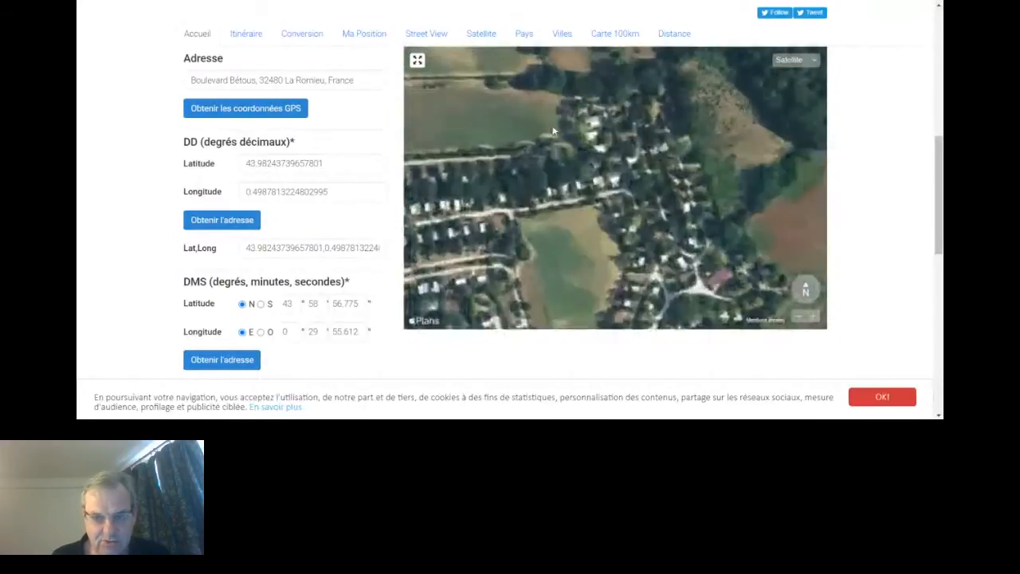
left_click_drag(553, 131, 640, 121)
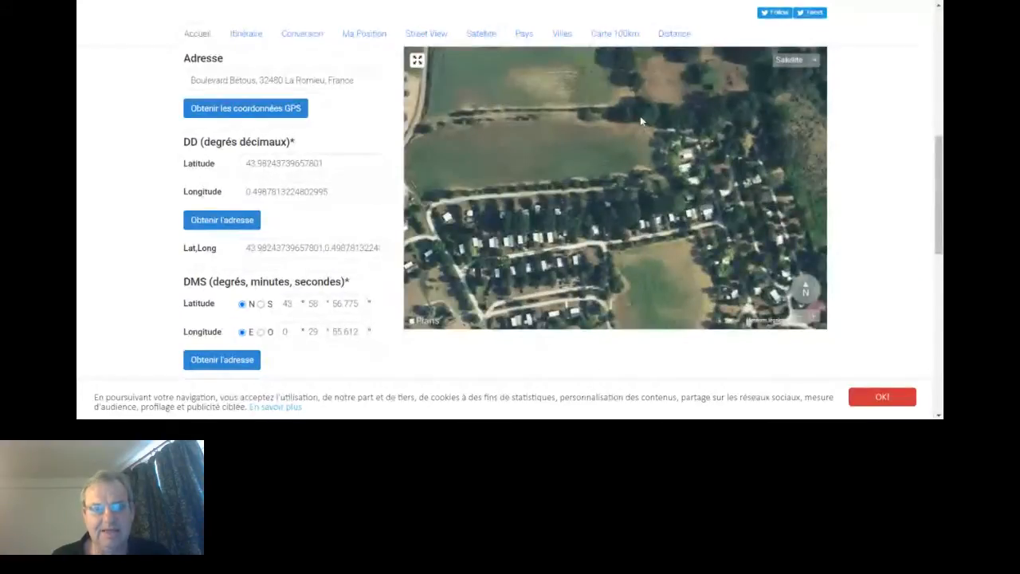
left_click_drag(640, 119, 626, 165)
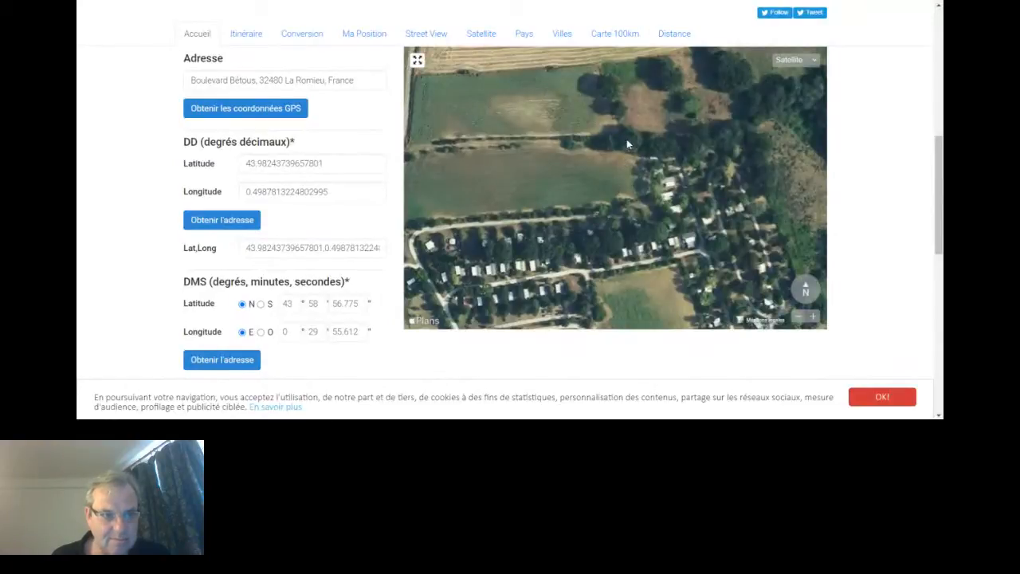
left_click(626, 141)
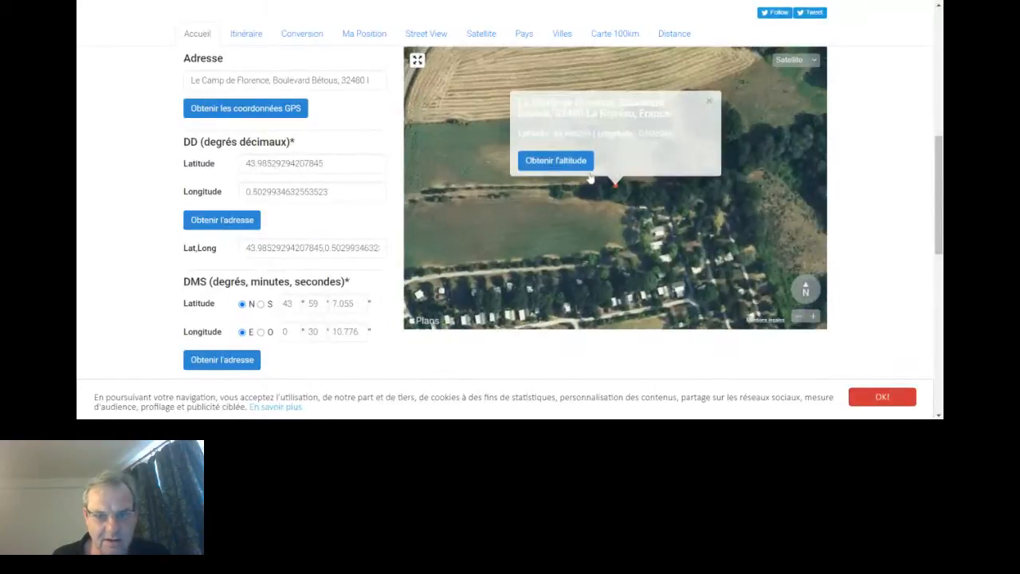
Copy the marker's latitude 43.98529294207845 and longitude 0.5029934632553523 into question 1's location in Weekisto
left_click(708, 101)
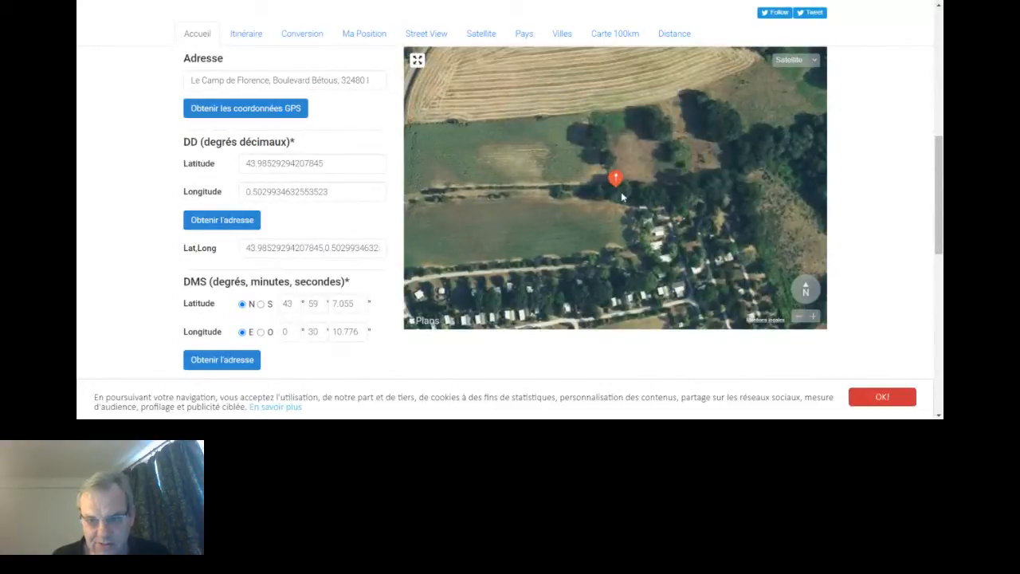
scroll(623, 192, "up", 2)
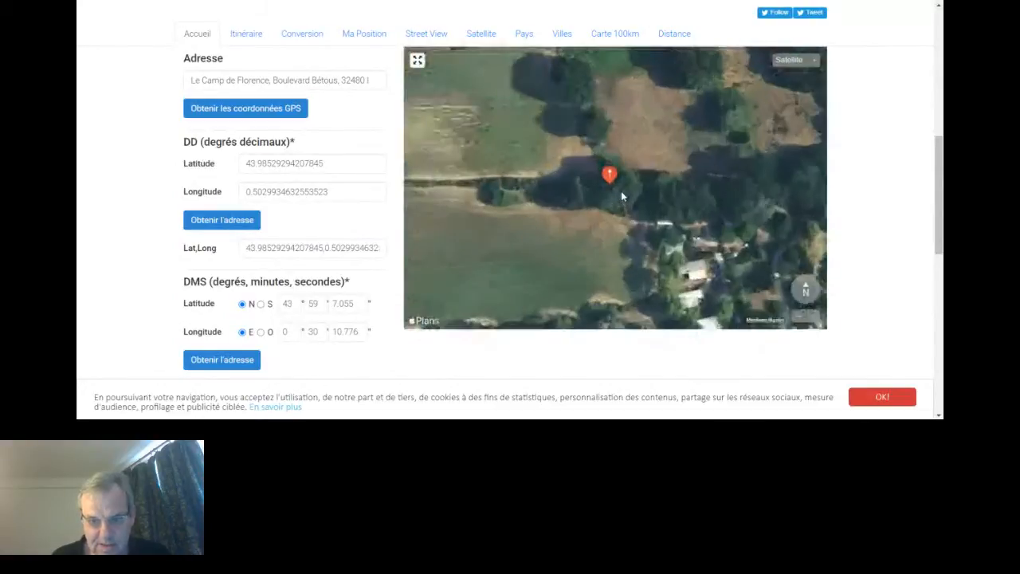
left_click(609, 177)
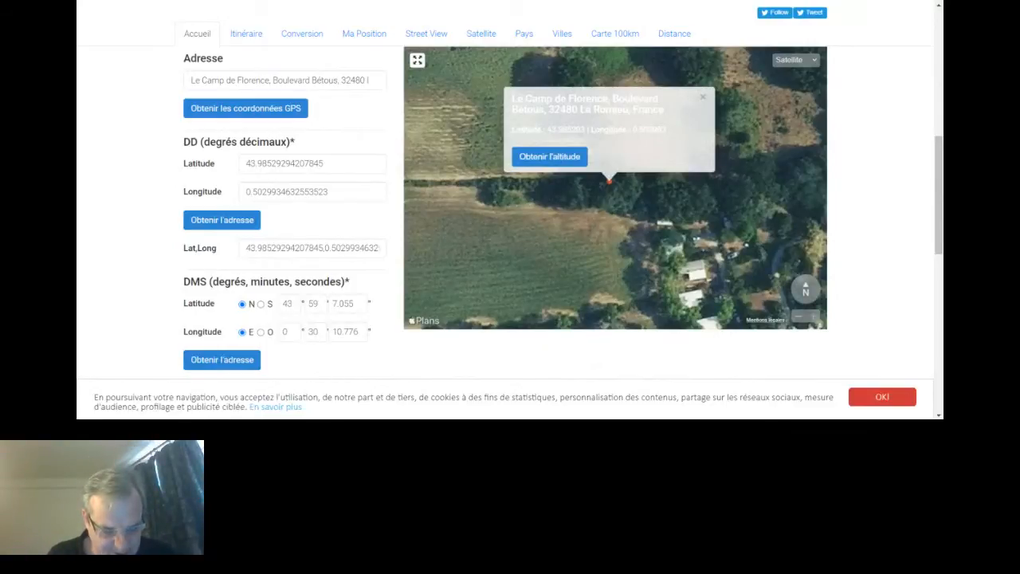
key("Tab")
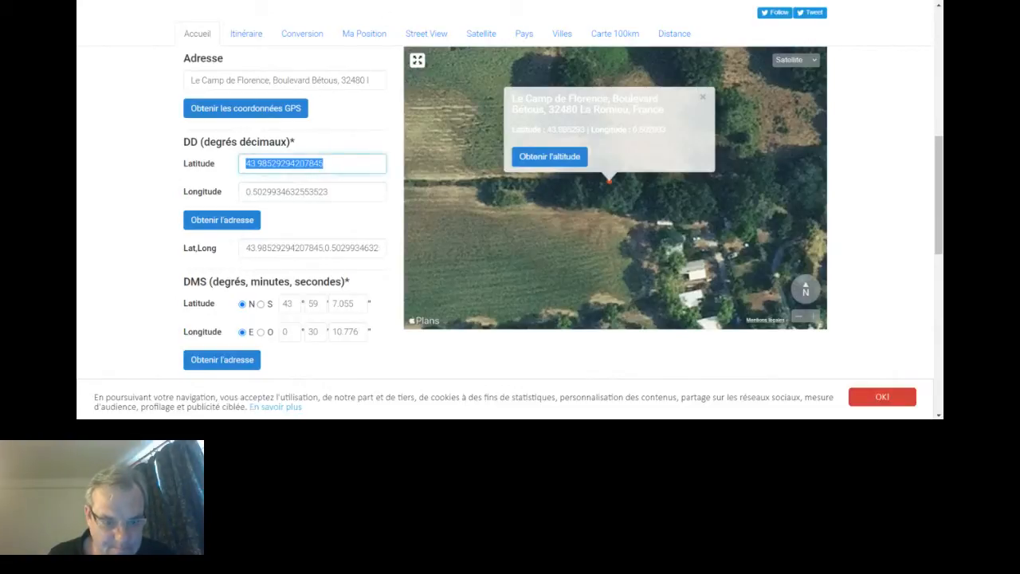
key("Tab")
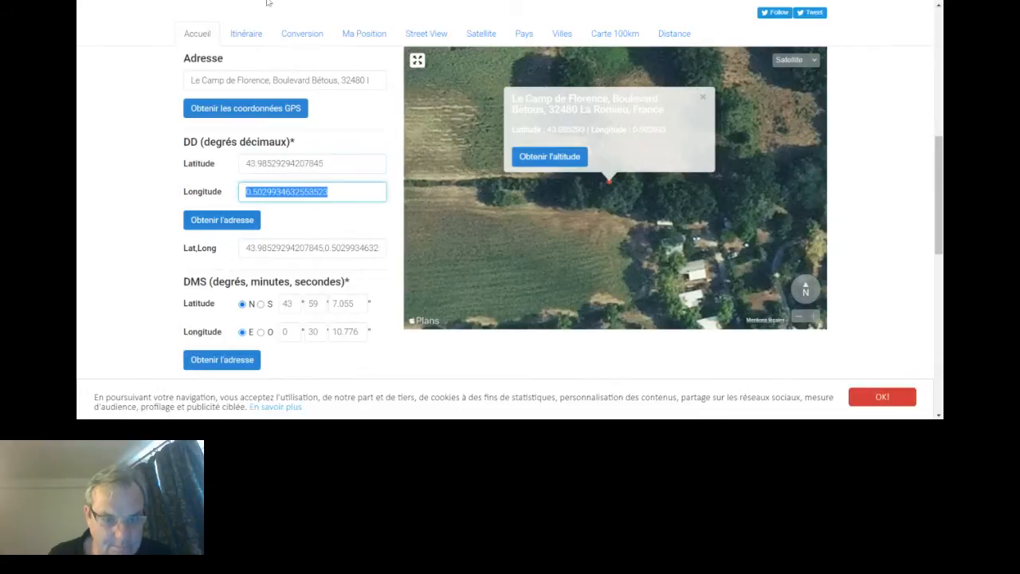
key("alt+Tab")
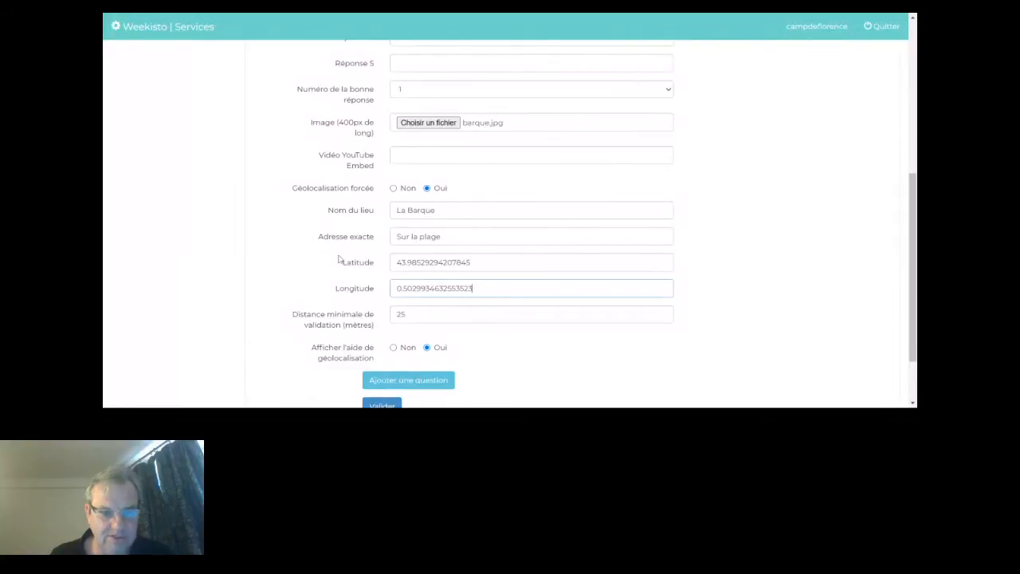
Set question 1's minimum validation distance to 3 metres and review the question's entries
scroll(307, 196, "down", 2)
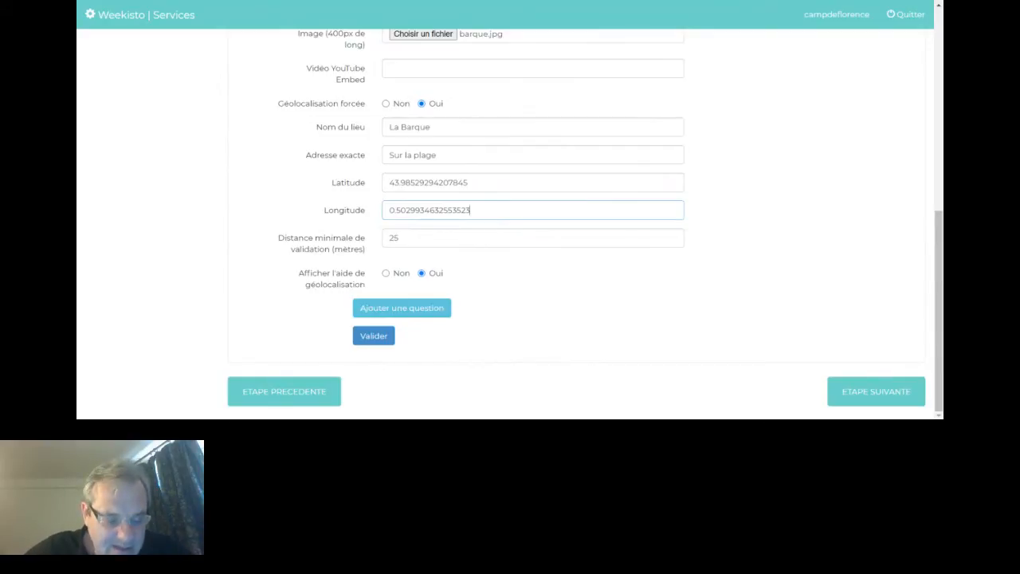
key("Tab")
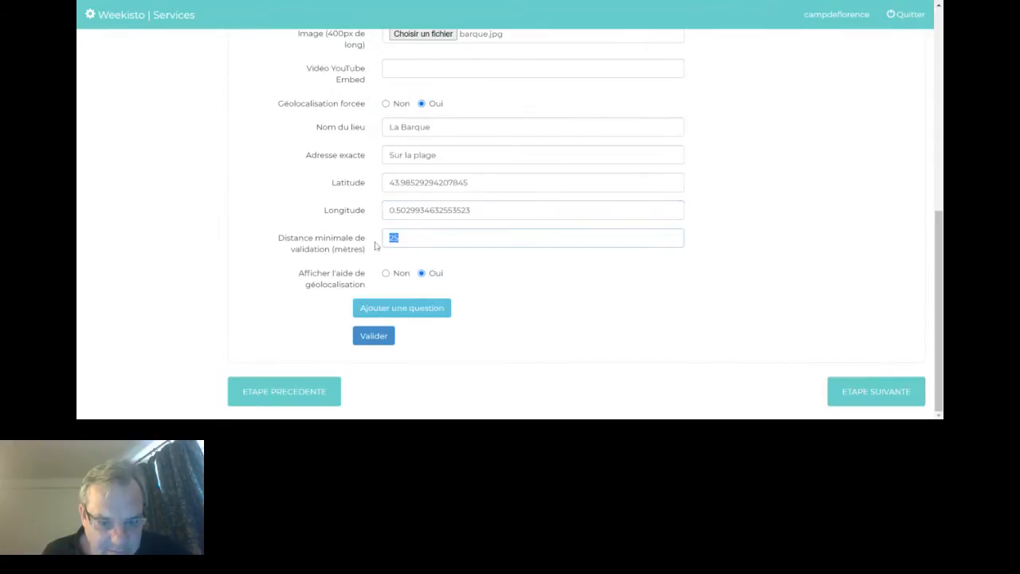
type("3")
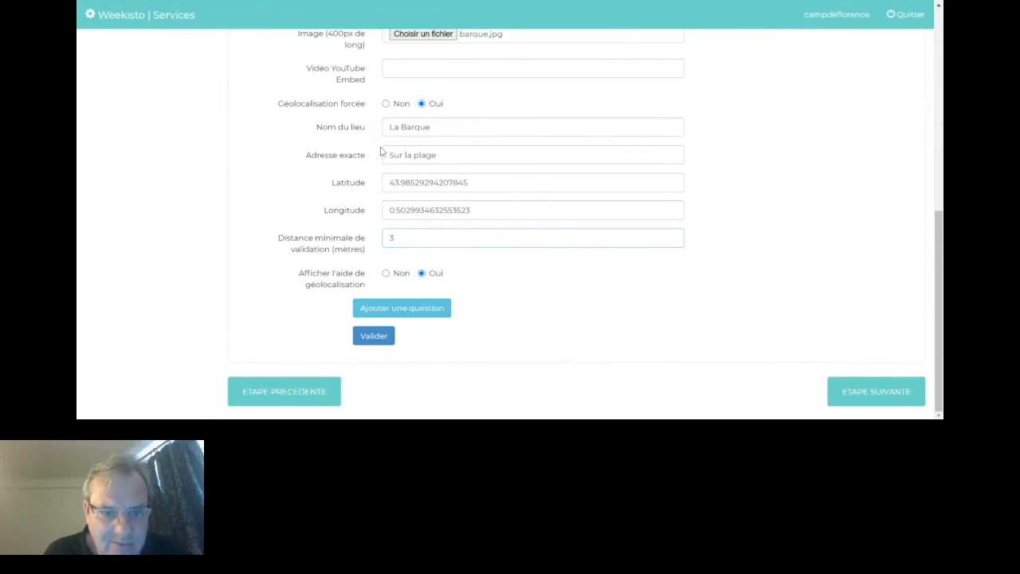
scroll(381, 151, "up", 4)
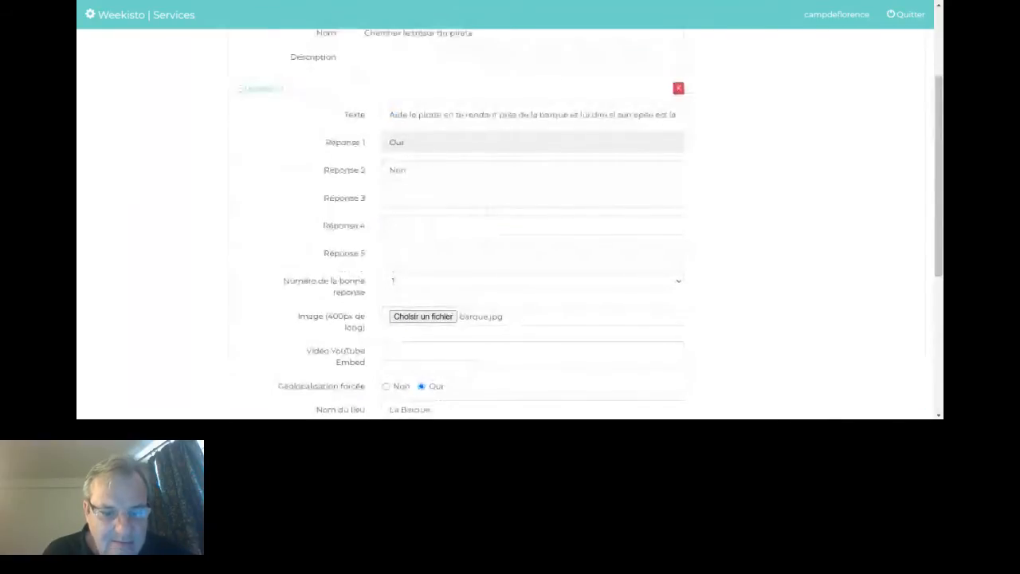
scroll(452, 302, "down", 4)
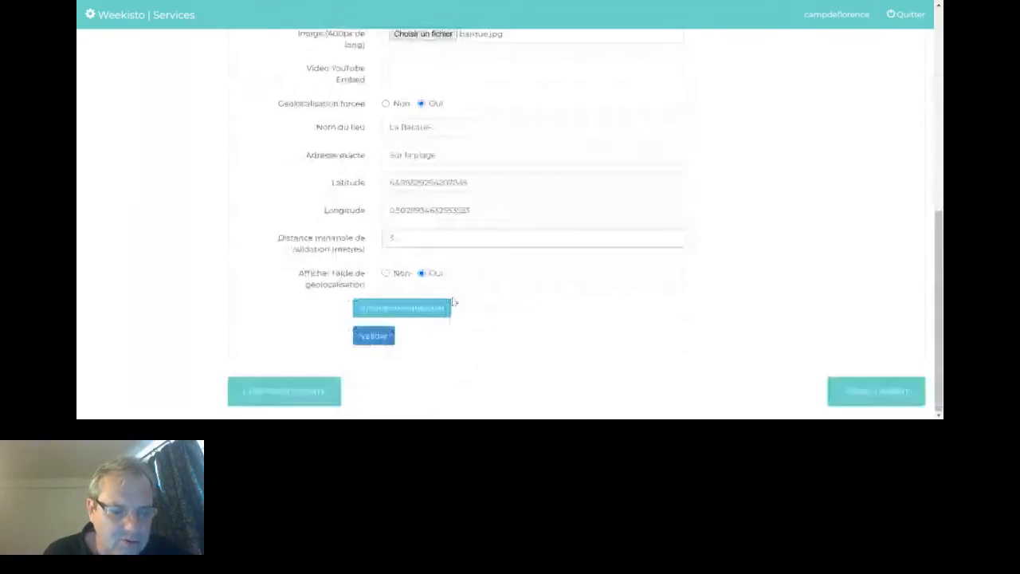
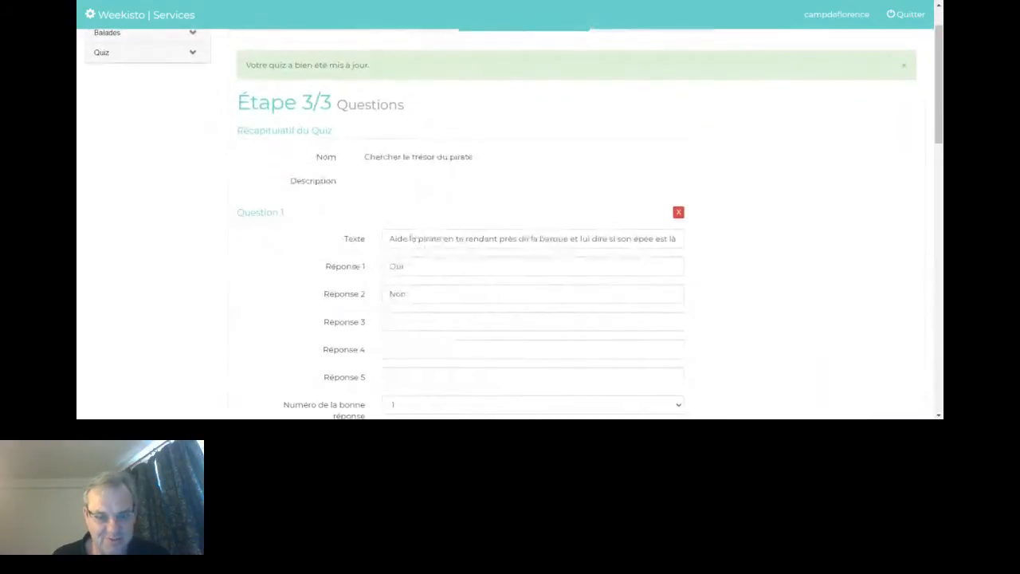
Start a new quiz and name it "Mon géocaching"
scroll(412, 238, "down", 20)
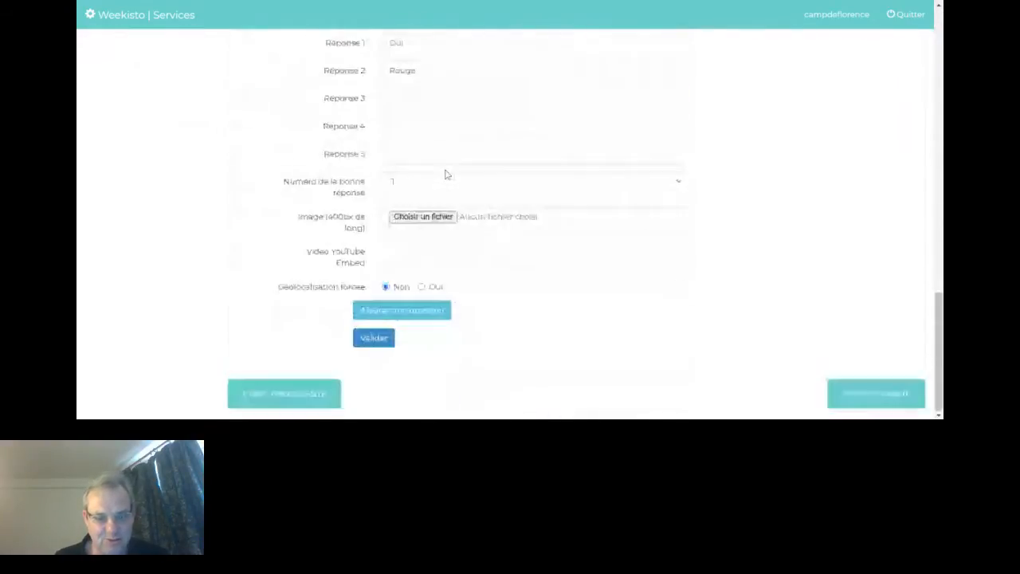
scroll(446, 174, "up", 5)
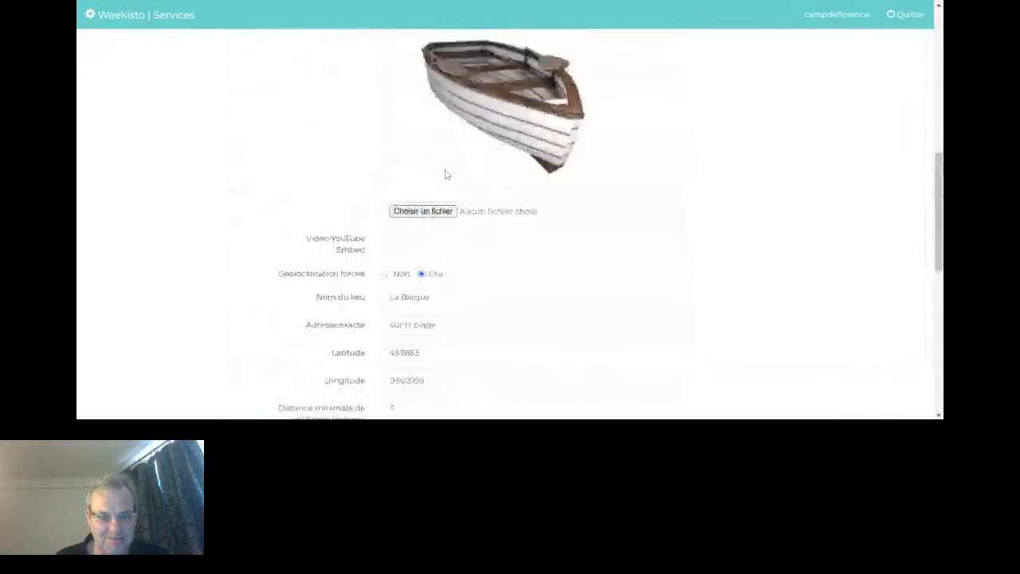
scroll(446, 175, "up", 10)
left_click(102, 114)
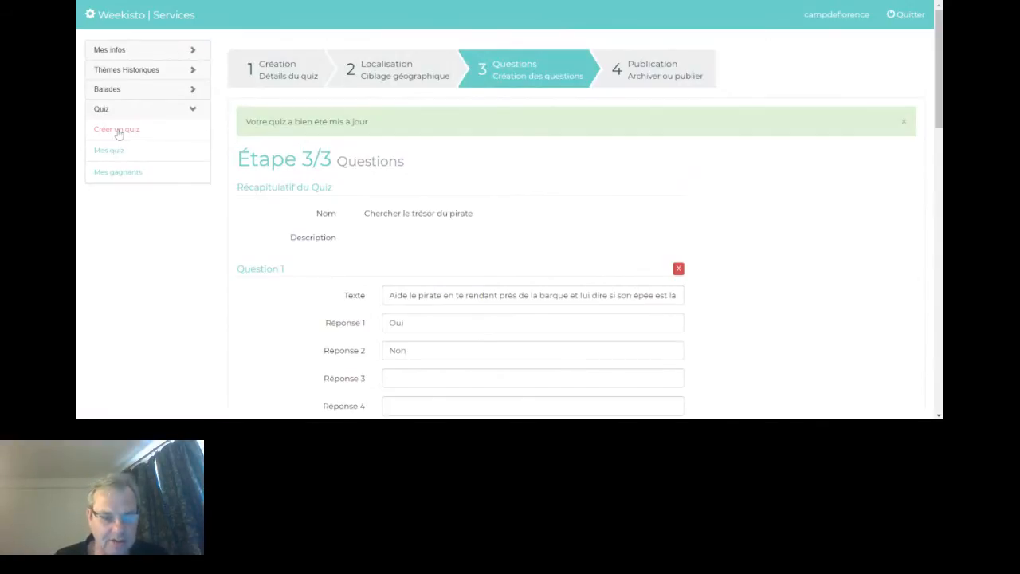
left_click(116, 129)
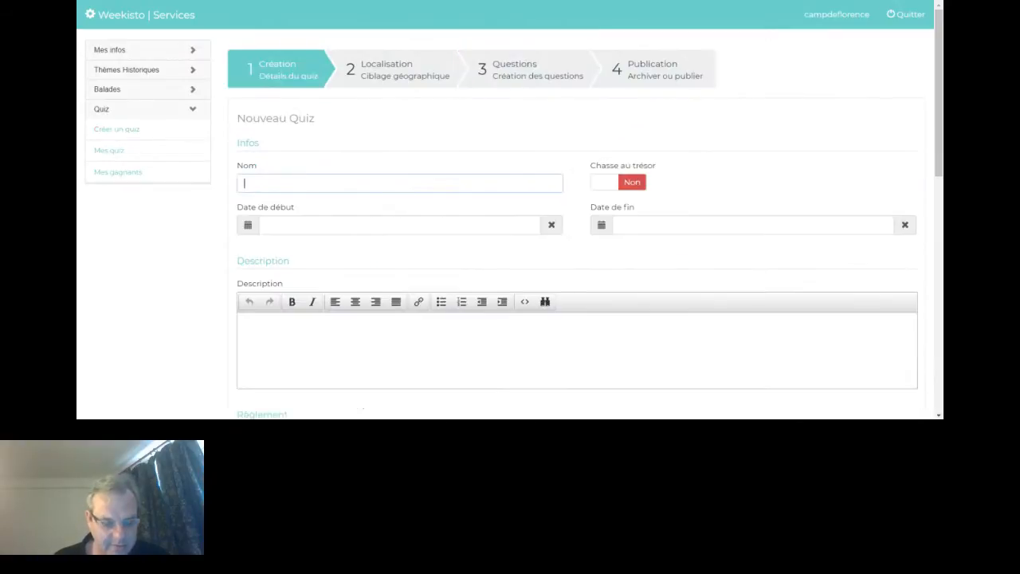
type("Mon")
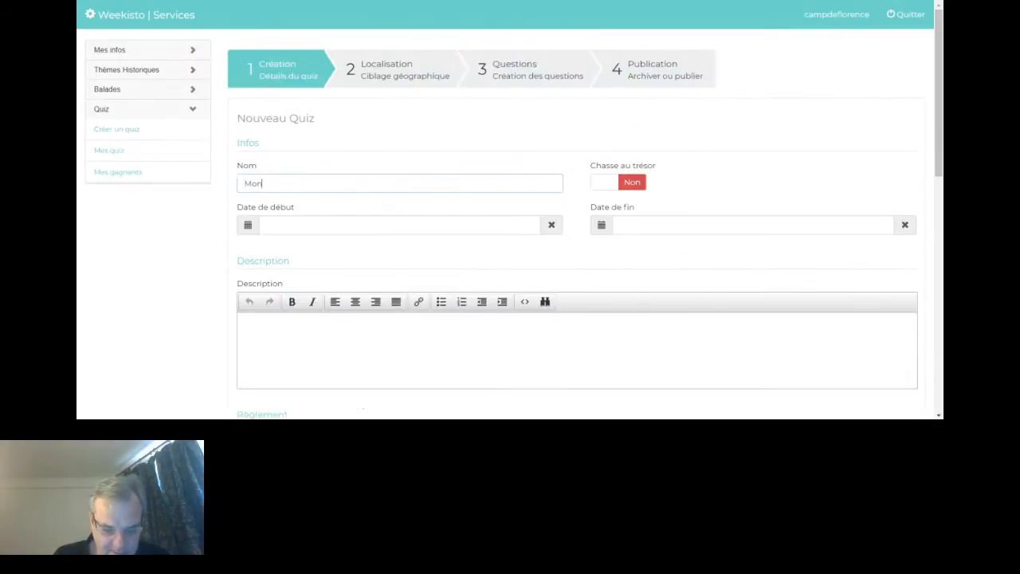
type(" géocaching")
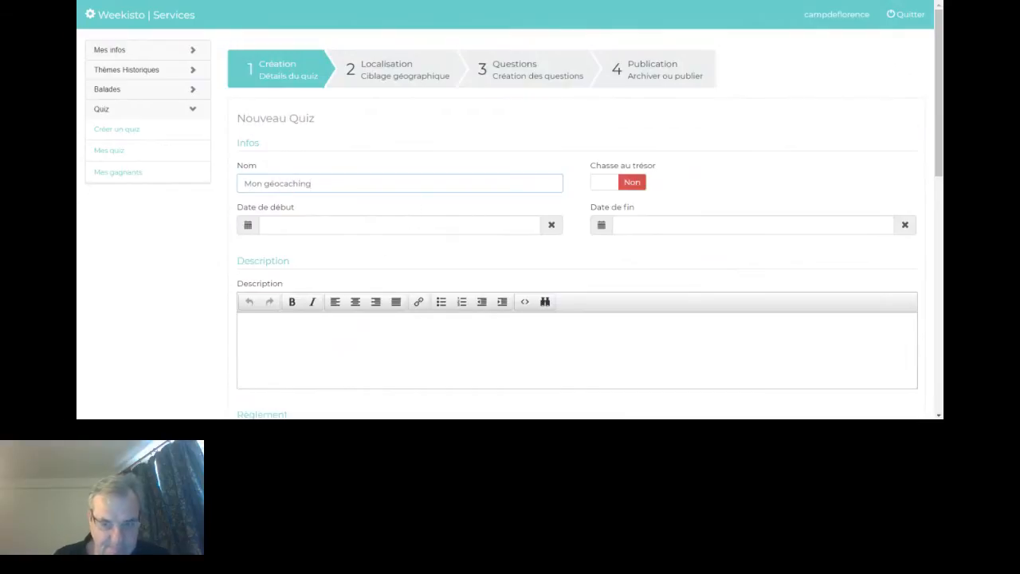
Set the quiz's start to 29/05/2020 11:38 and its end to 30/05/2020 11:38, and proceed to geographic targeting
left_click(258, 227)
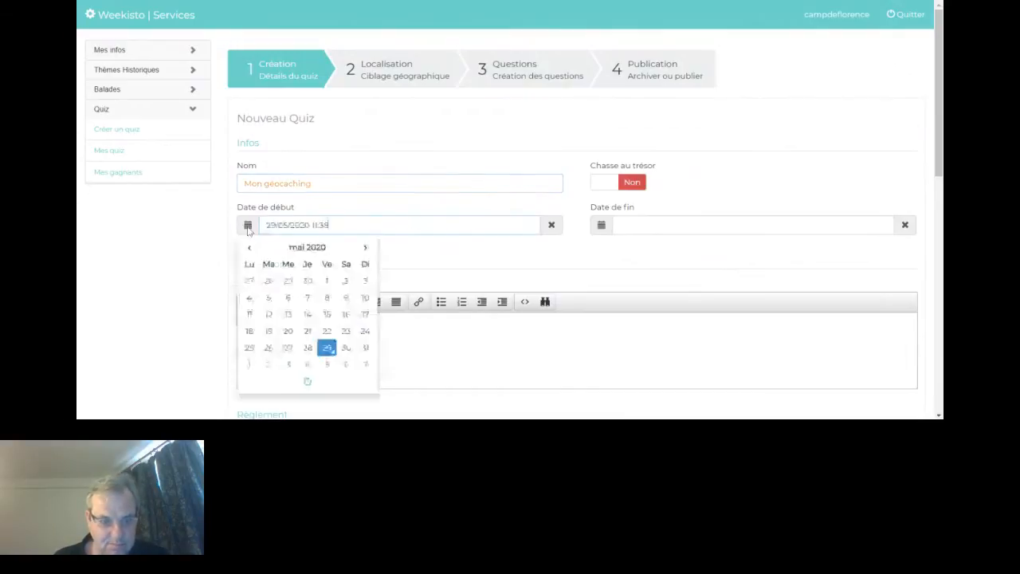
left_click(620, 225)
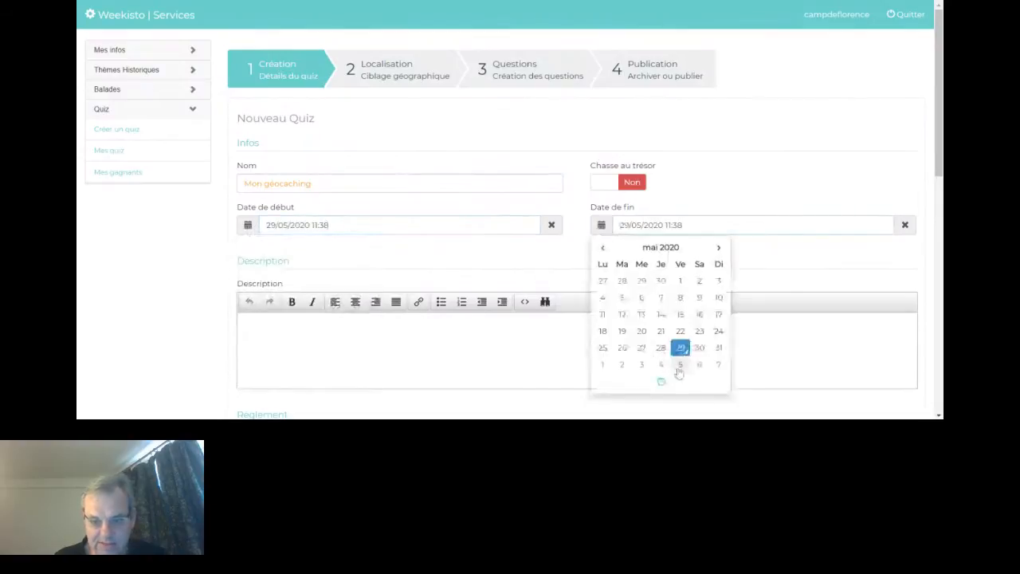
left_click(698, 347)
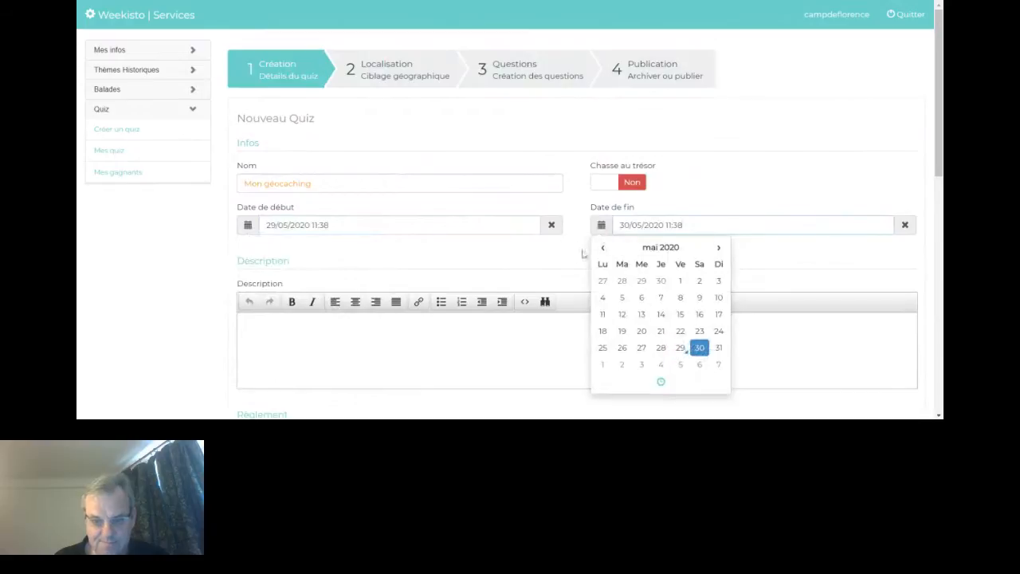
left_click(578, 254)
scroll(578, 253, "down", 2)
scroll(579, 254, "down", 10)
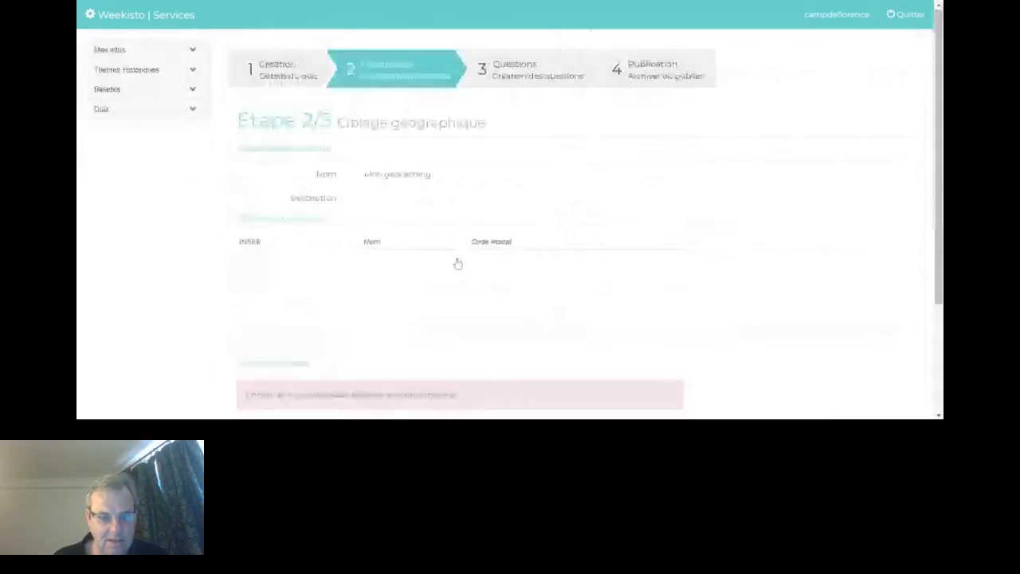
Set the commune La Romieu as the target of "Mon géocaching" and proceed to the question creation stage
scroll(458, 263, "down", 3)
left_click(442, 303)
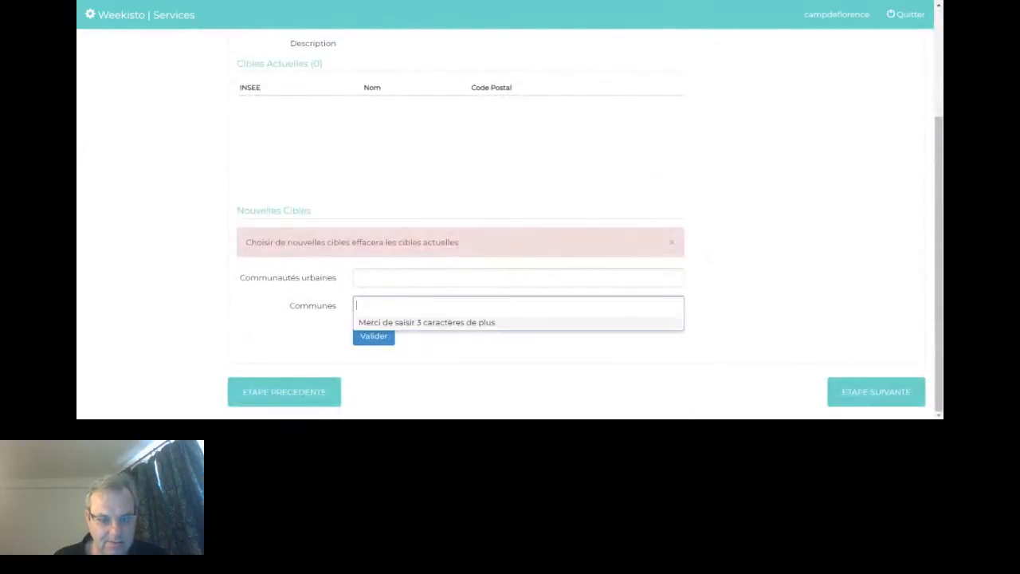
type("La")
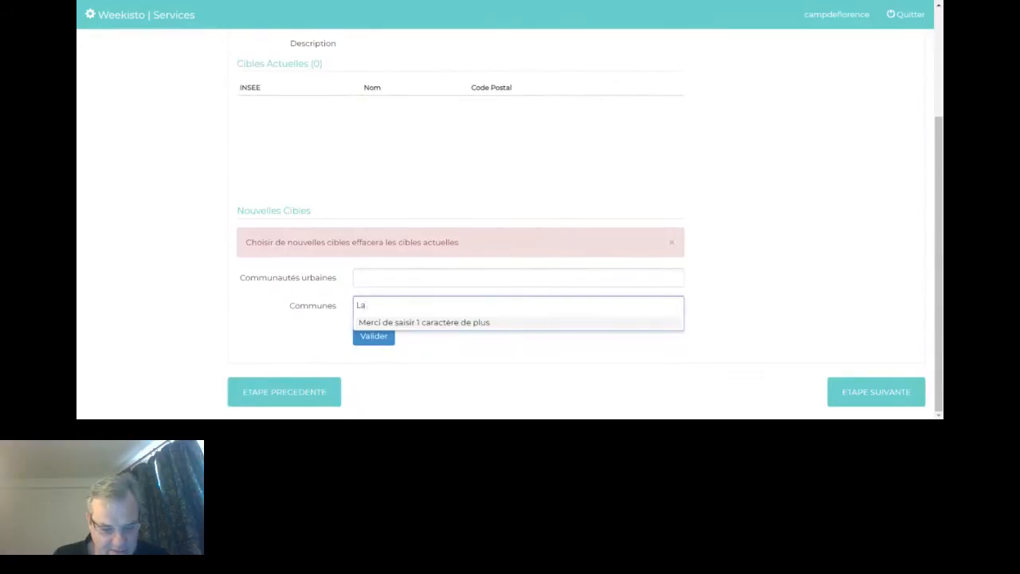
type(" romieu")
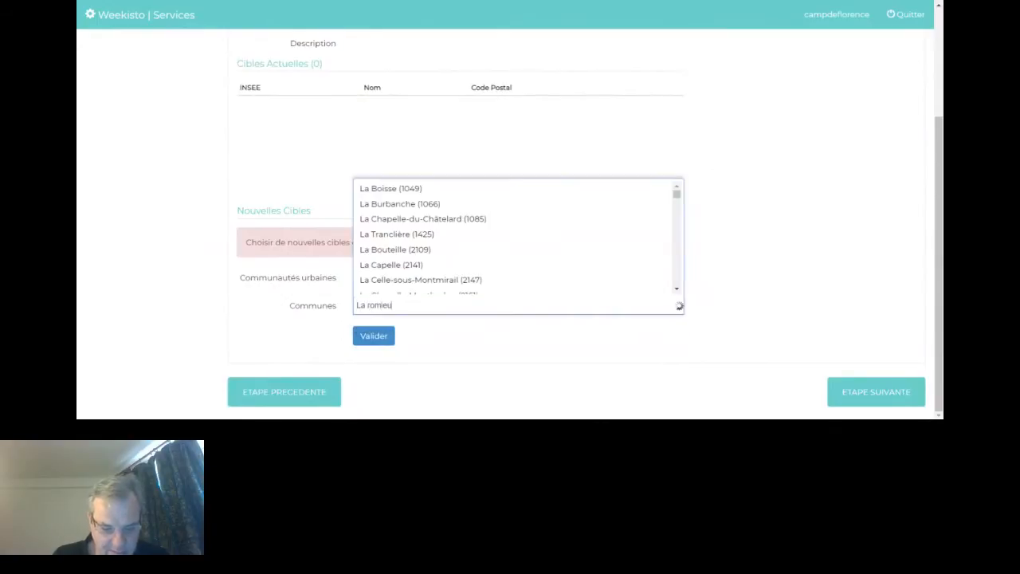
scroll(510, 223, "up", 2)
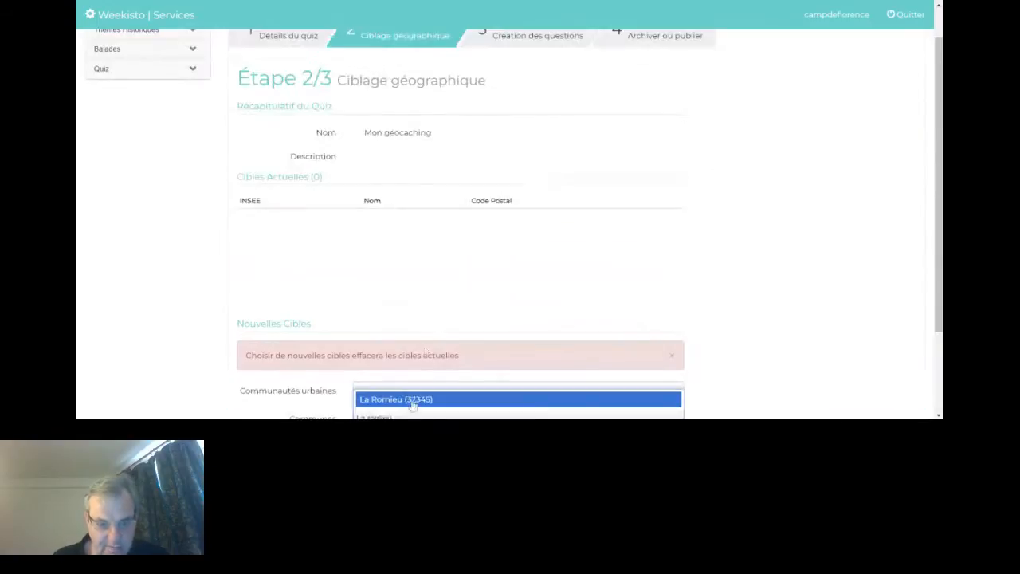
left_click(412, 399)
scroll(534, 253, "down", 3)
left_click(387, 336)
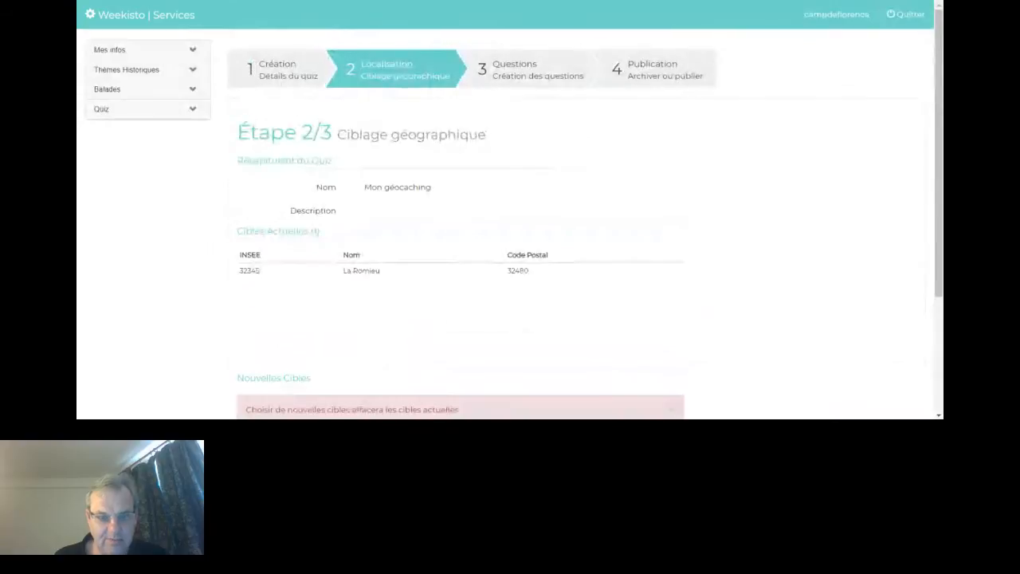
scroll(488, 145, "down", 2)
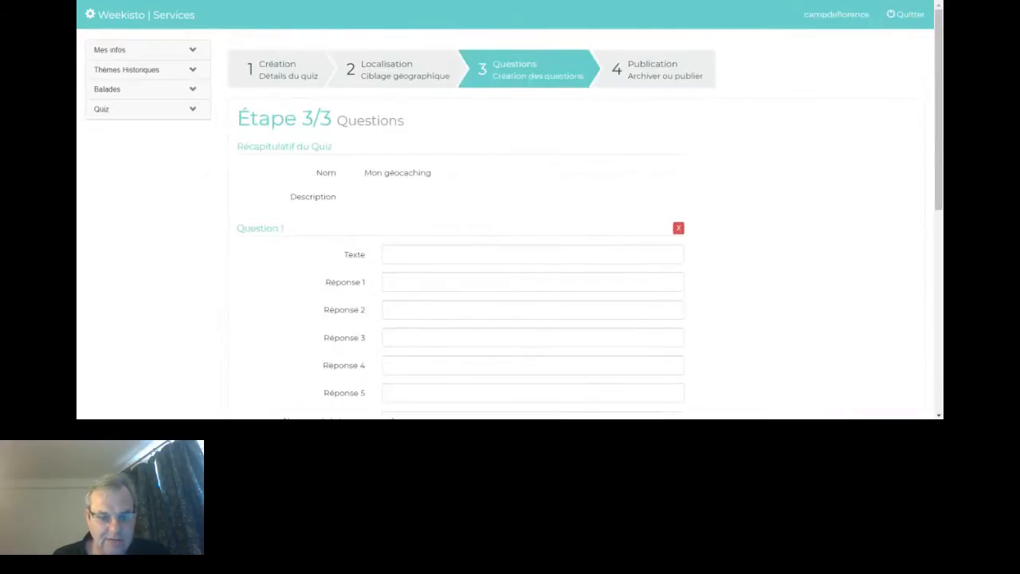
Enter "Trouver le collier sous l'arbre et donne moi sa couleur" as the text of question 1
left_click(427, 253)
type("Trouver le")
key("BackSpace")
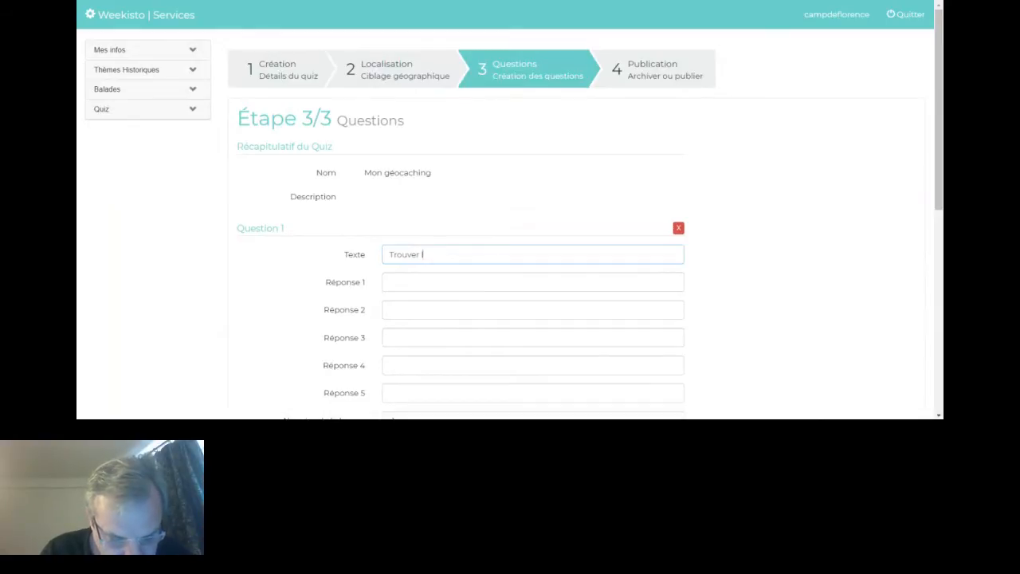
type("e colli")
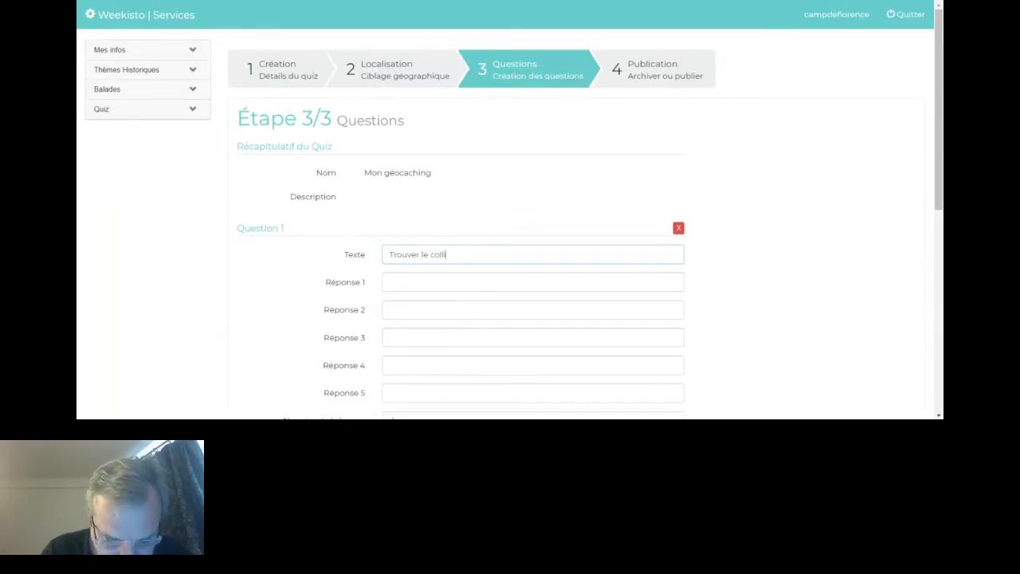
type("er sous l")
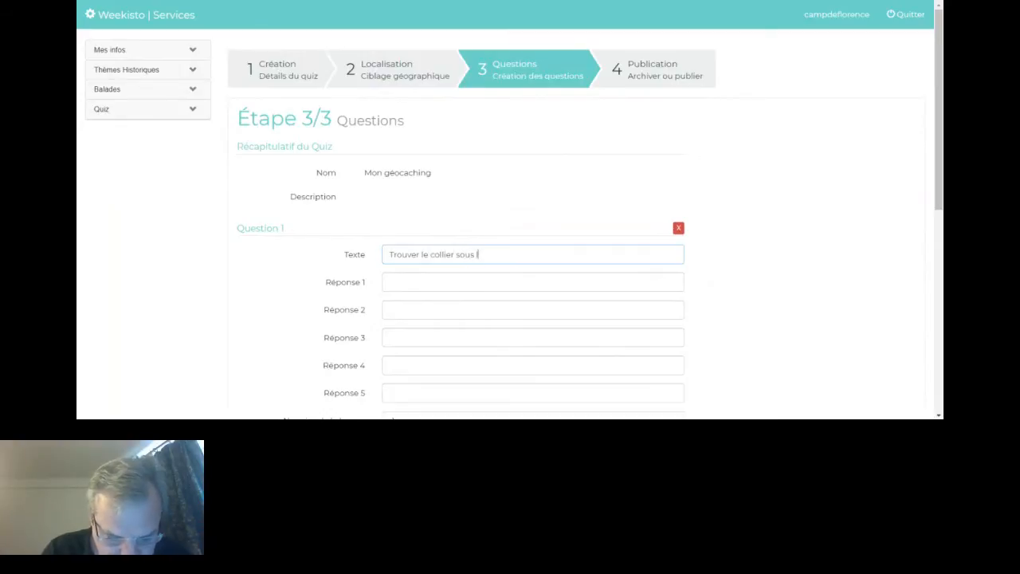
type("'arb")
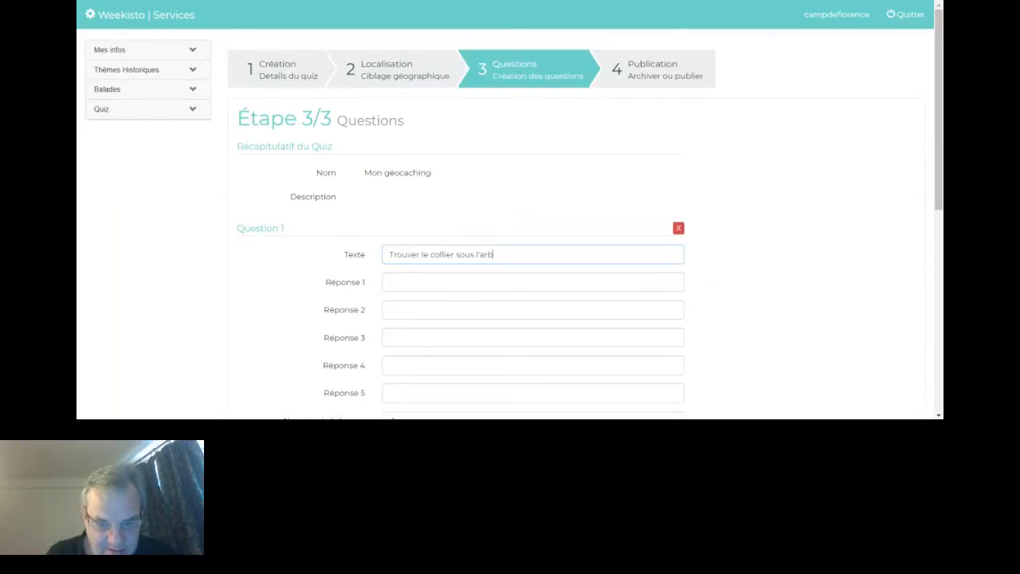
type("re")
scroll(510, 231, "down", 2)
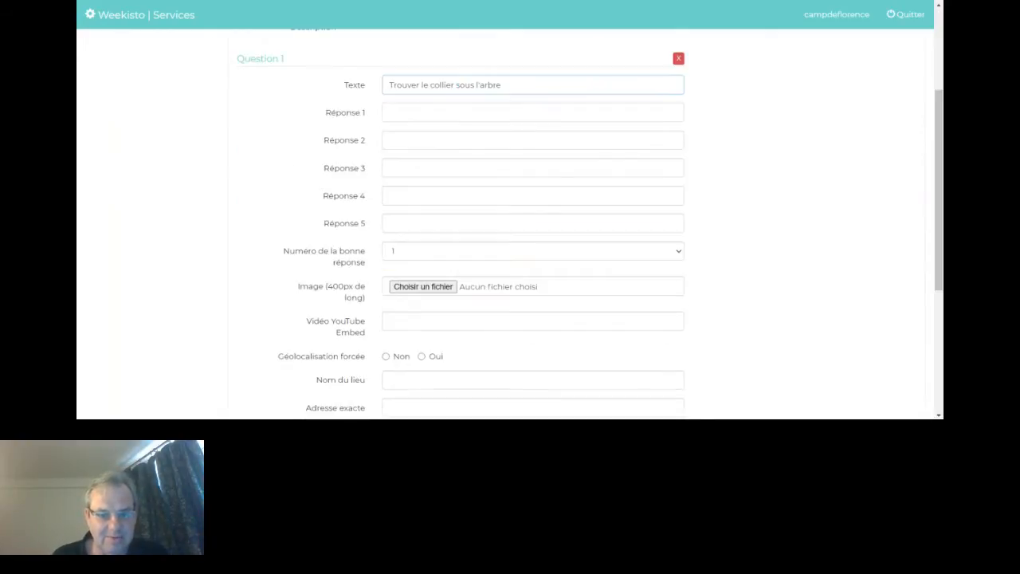
left_click(478, 112)
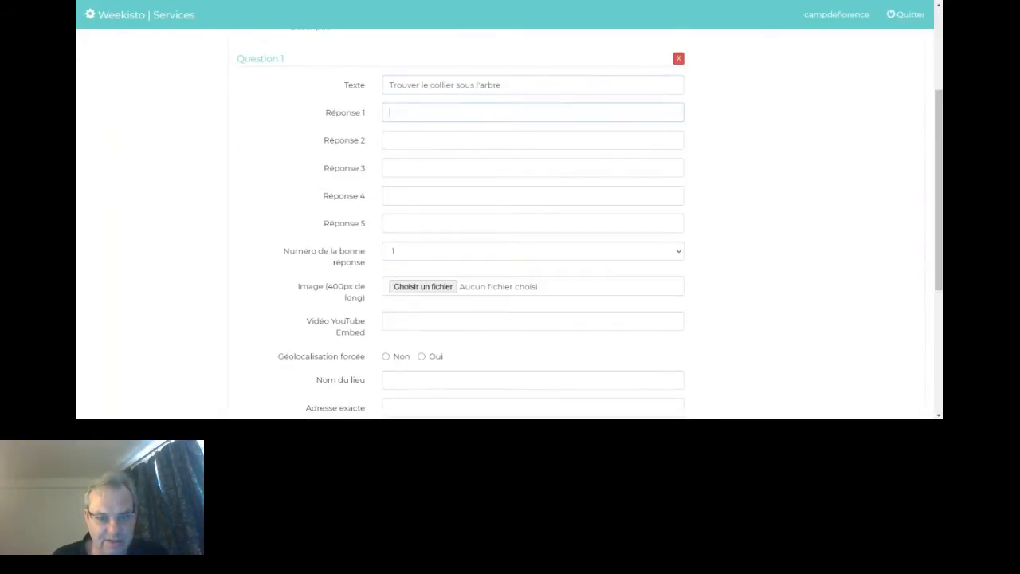
left_click(503, 85)
type("et donne")
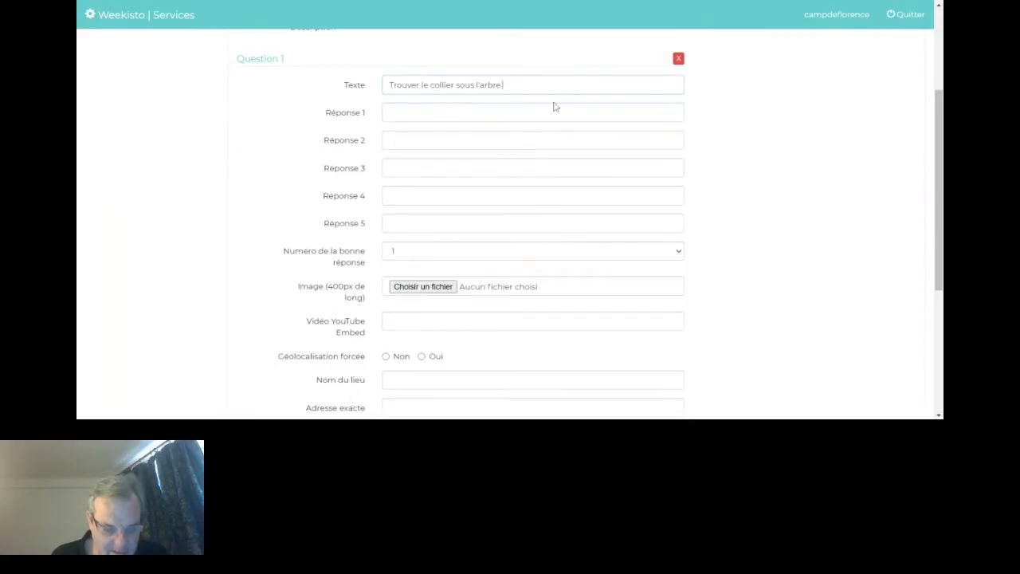
type(" moi ")
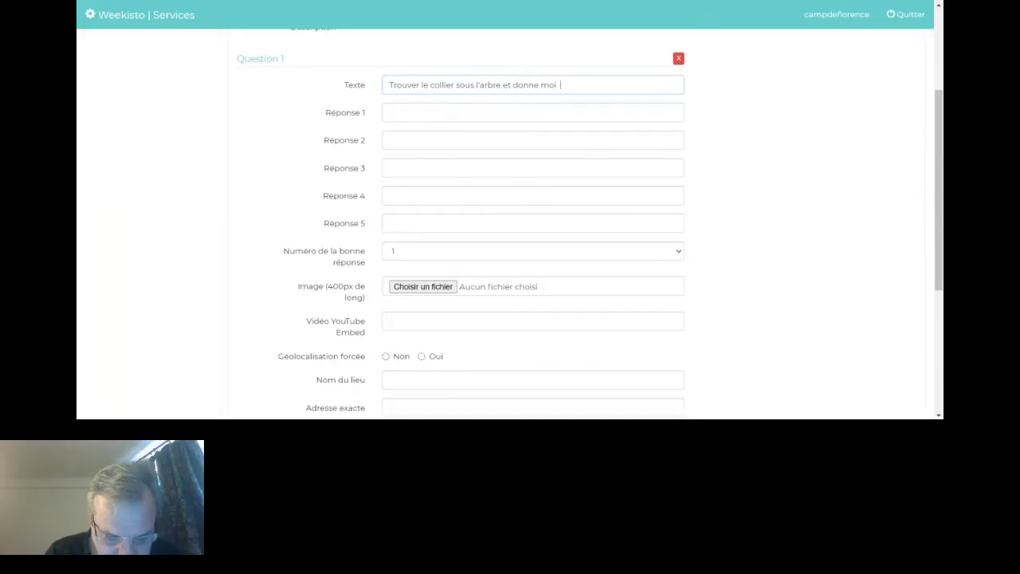
type(" sa couleur")
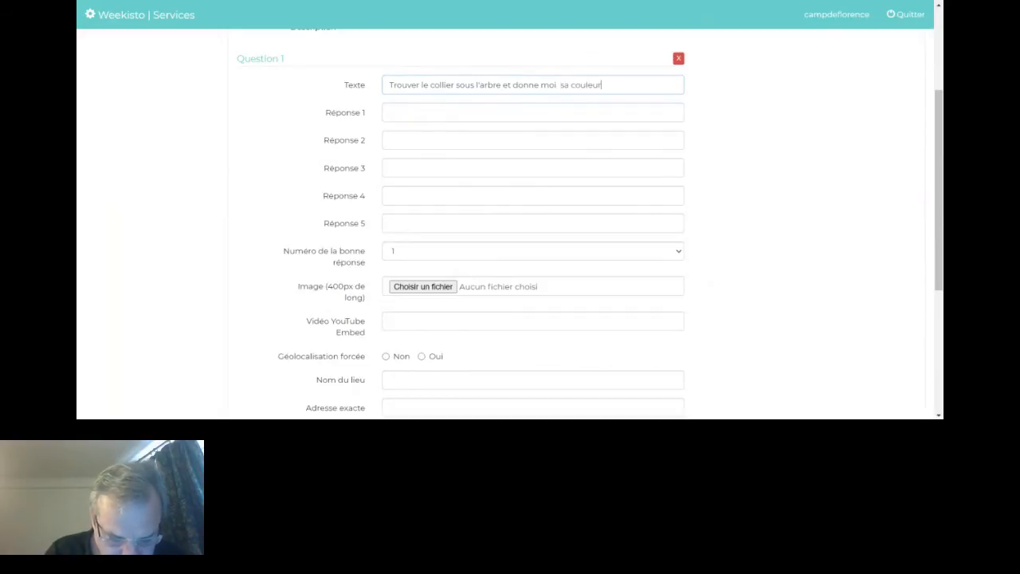
Fill in question 1's first three answers as Rouge, Blanc and Vert
left_click(389, 113)
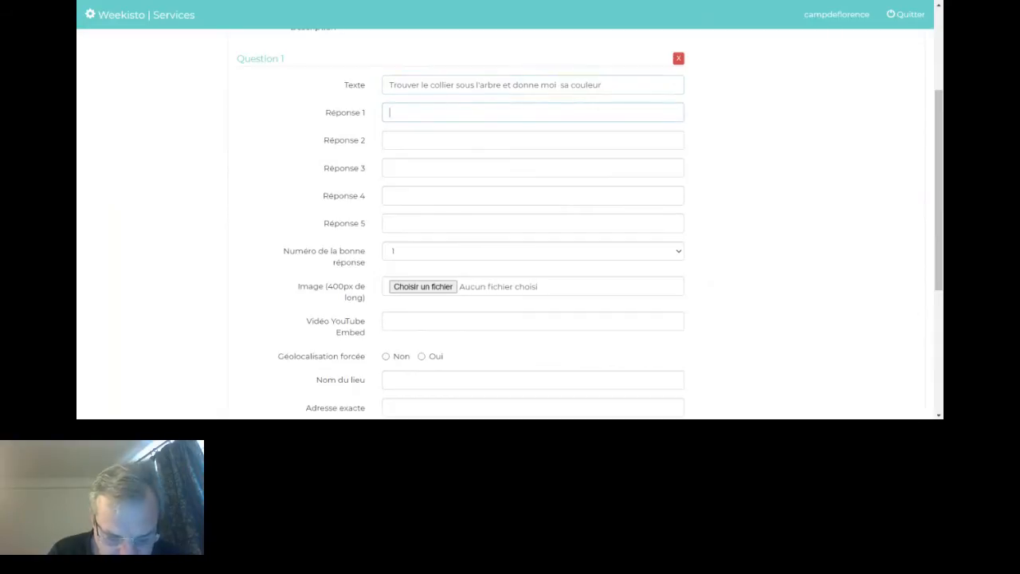
type("Rouge")
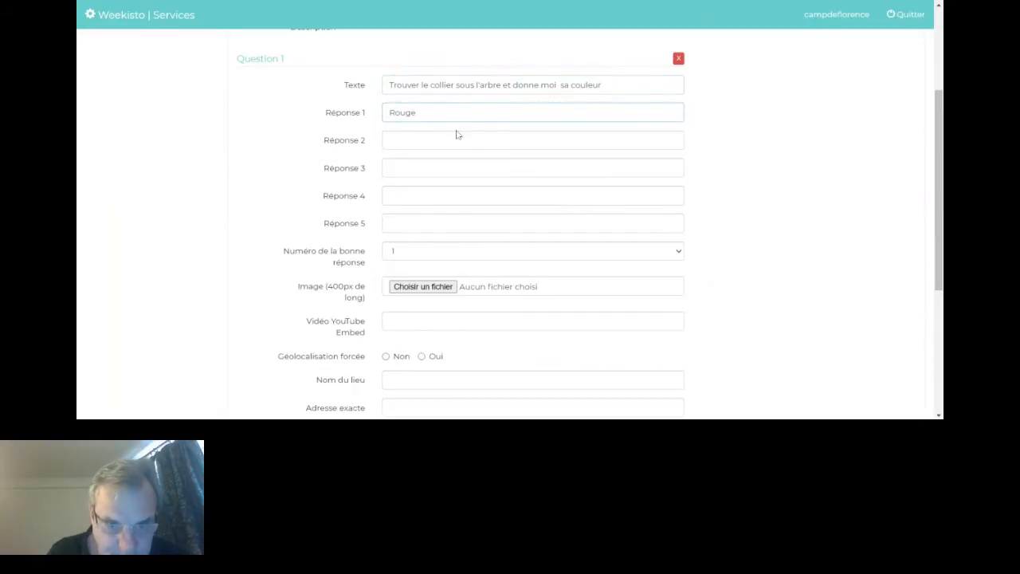
key("Tab")
type("Blanc")
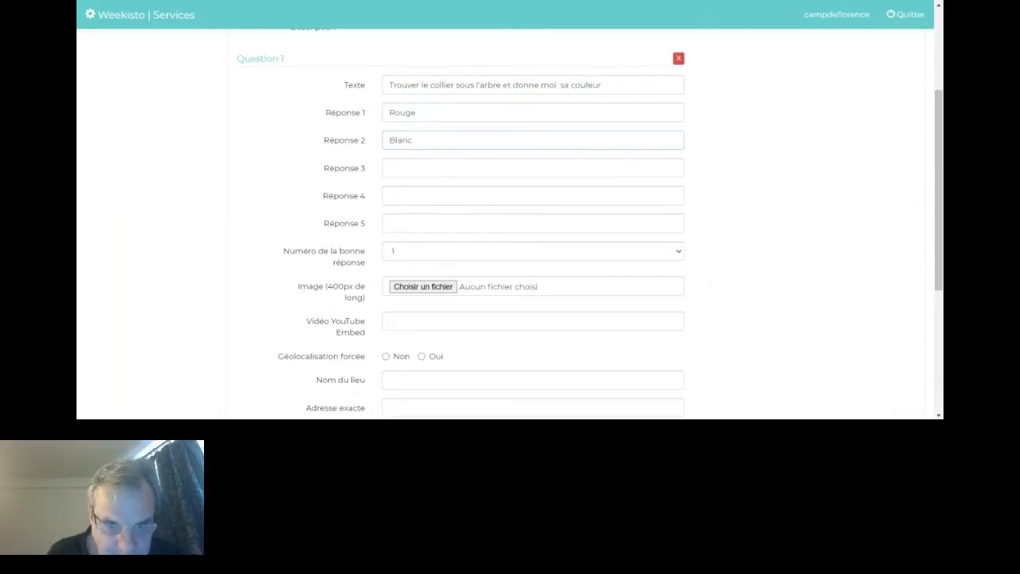
key("Tab")
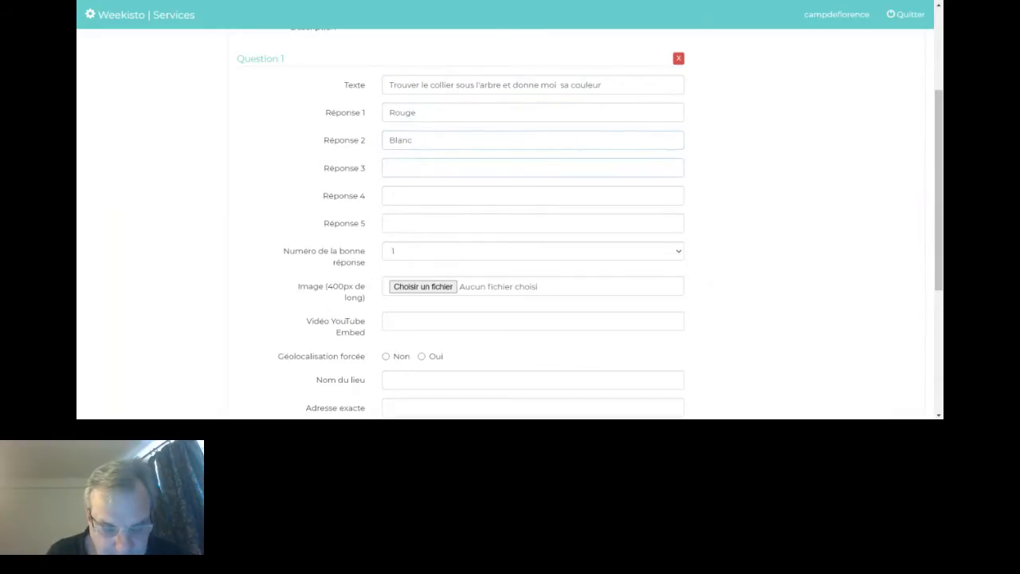
type("Vert")
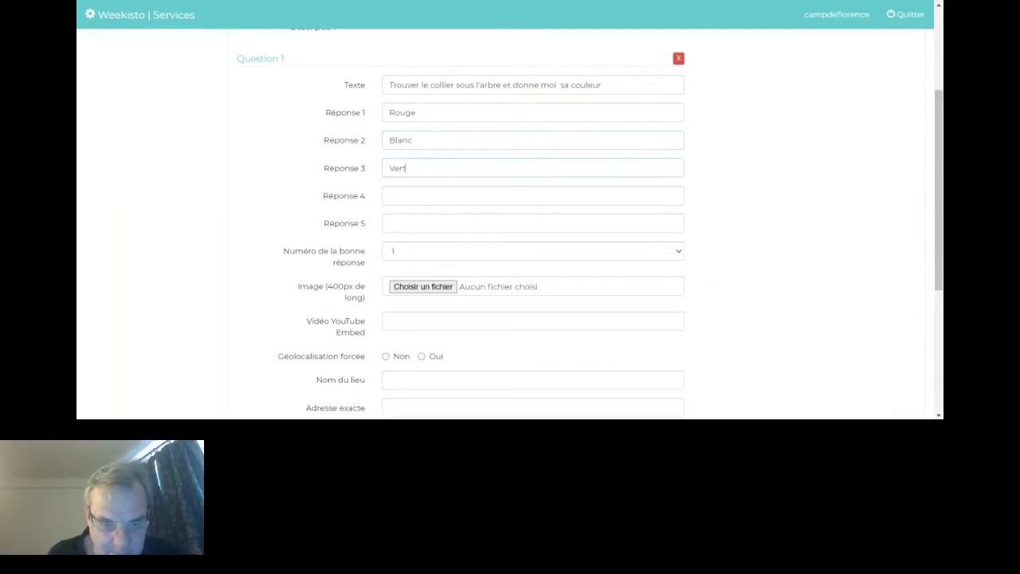
Set answer 3 as the correct one, attach the image arbre.jpg, and validate question 1
left_click(410, 253)
left_click(407, 289)
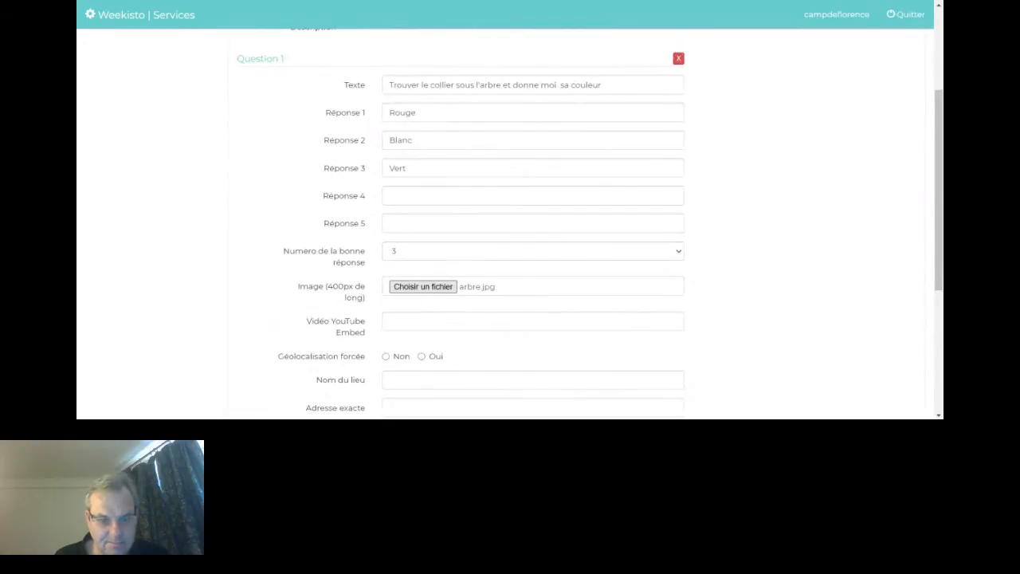
scroll(375, 335, "down", 3)
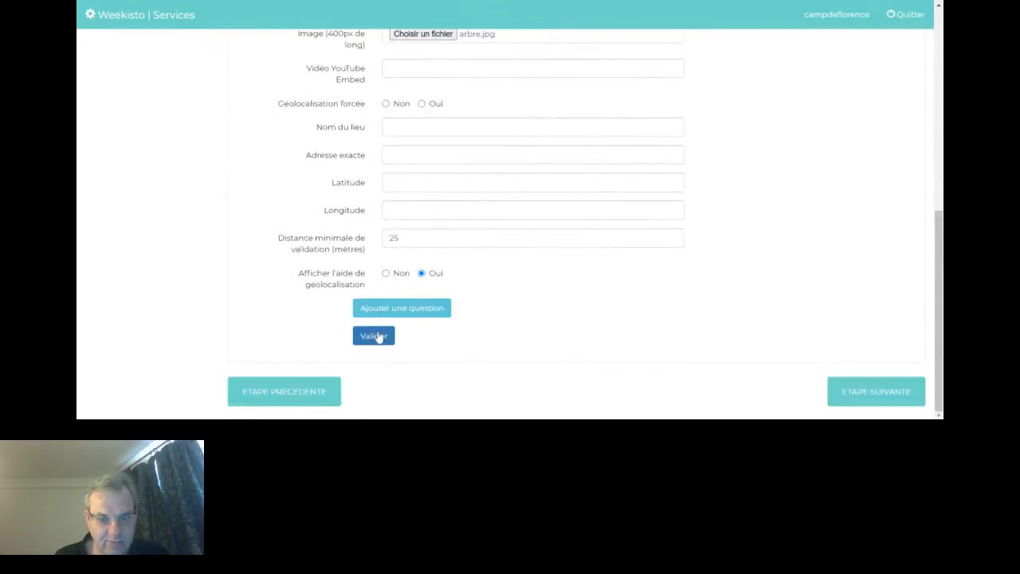
left_click(376, 336)
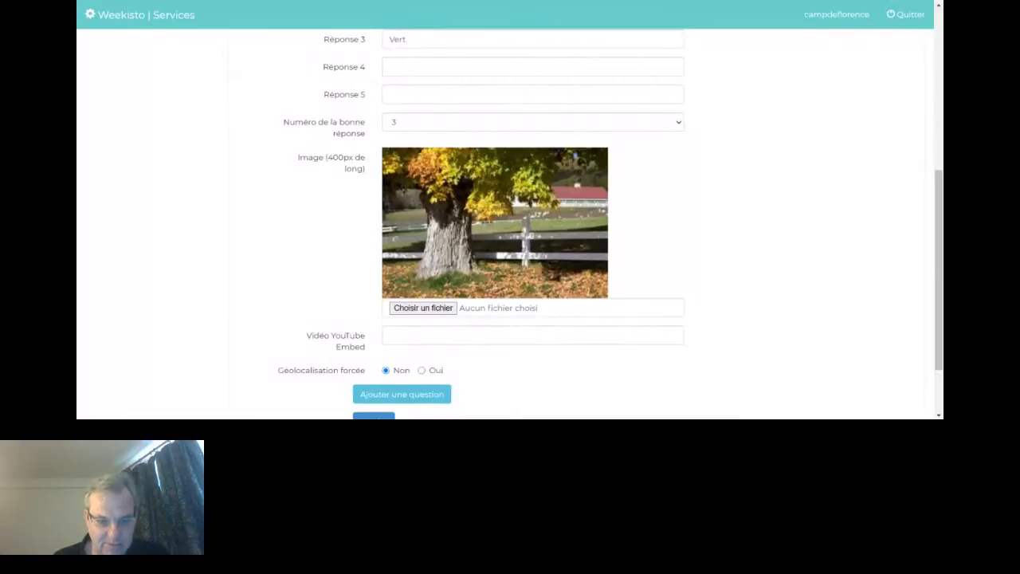
Enable forced geolocation for question 1 with the place name "Sous l'arbre" and the exact address "Arbre"
scroll(335, 255, "down", 1)
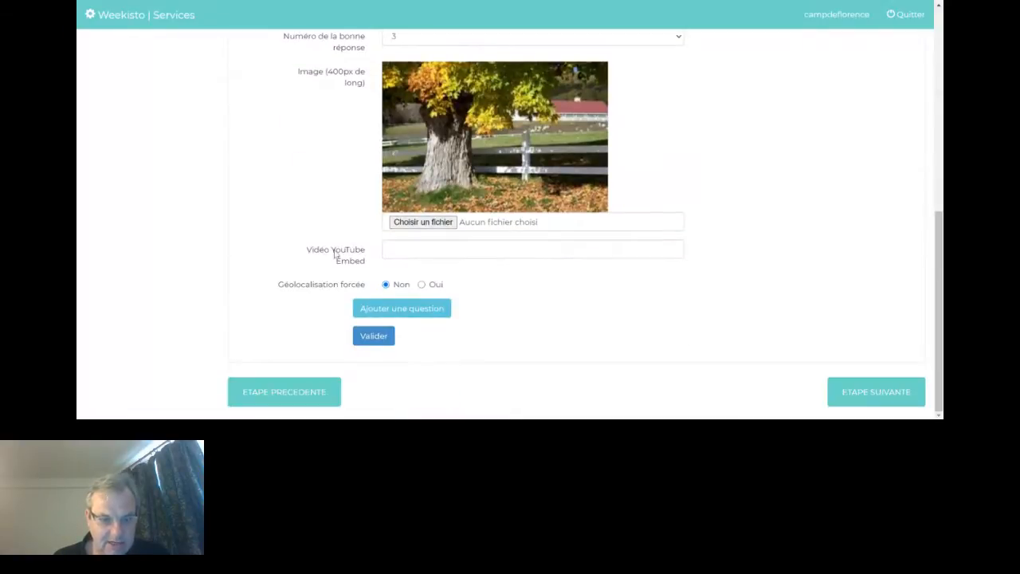
left_click(421, 285)
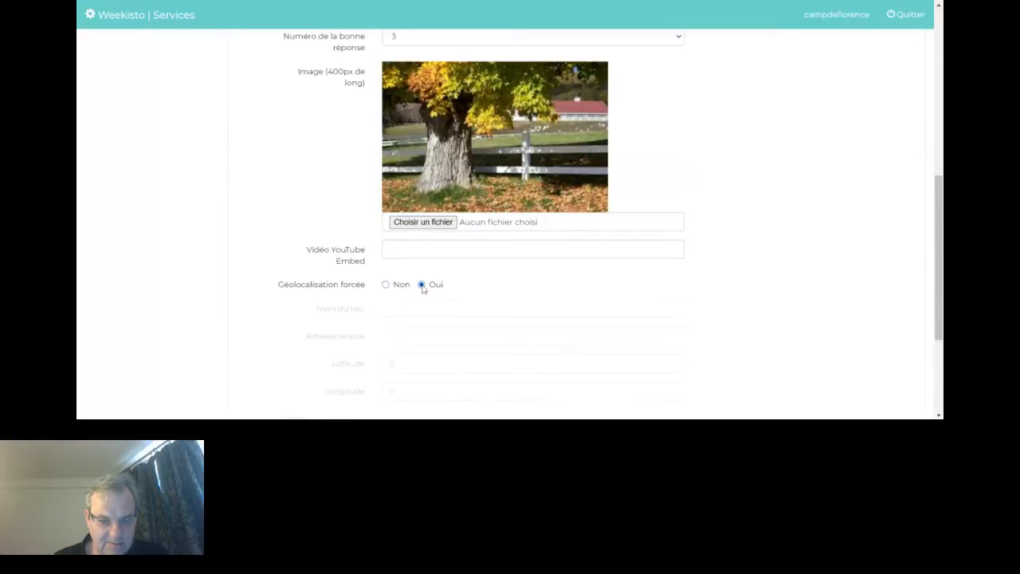
scroll(478, 284, "down", 1)
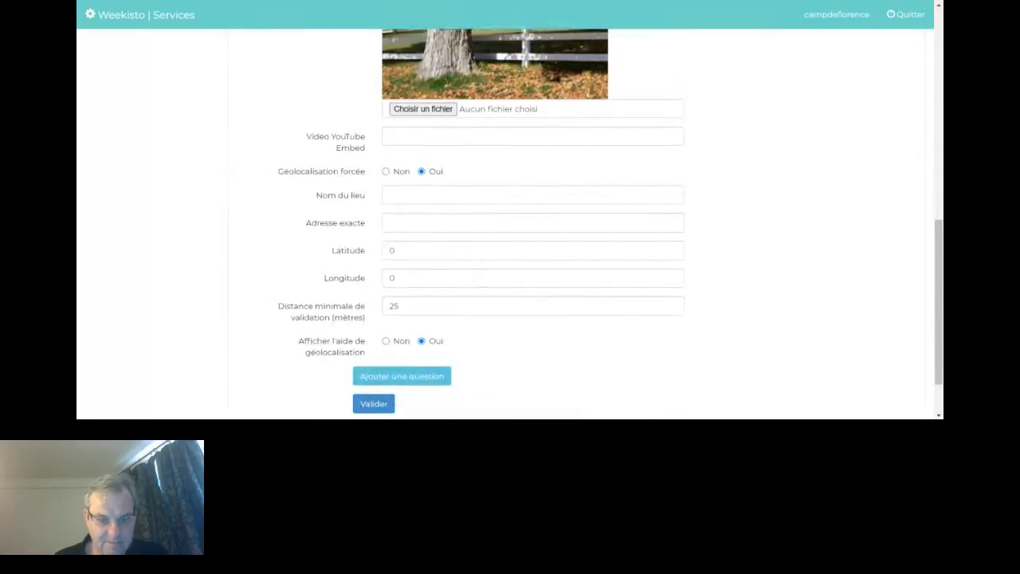
type("SSous l'a")
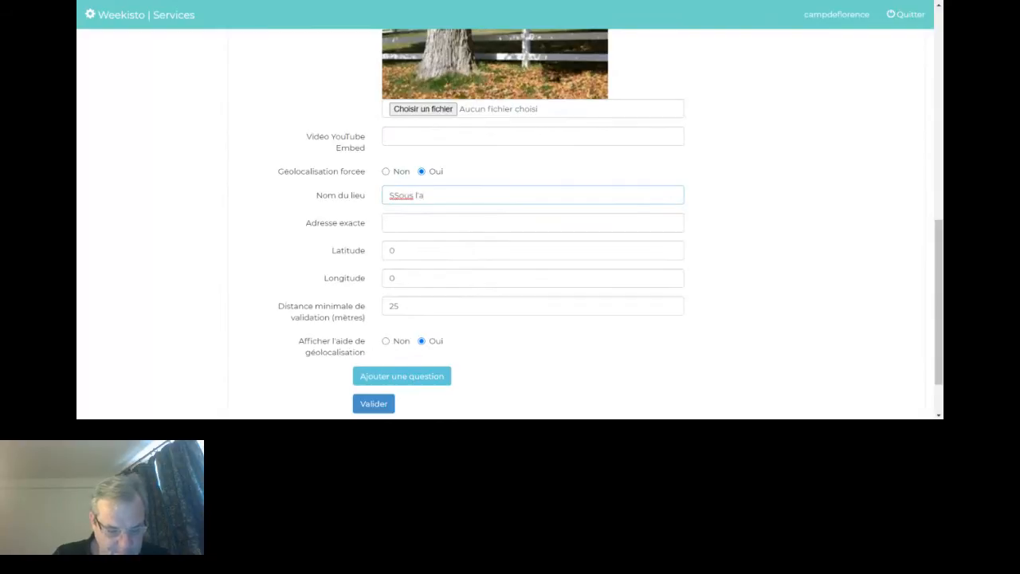
type("bre")
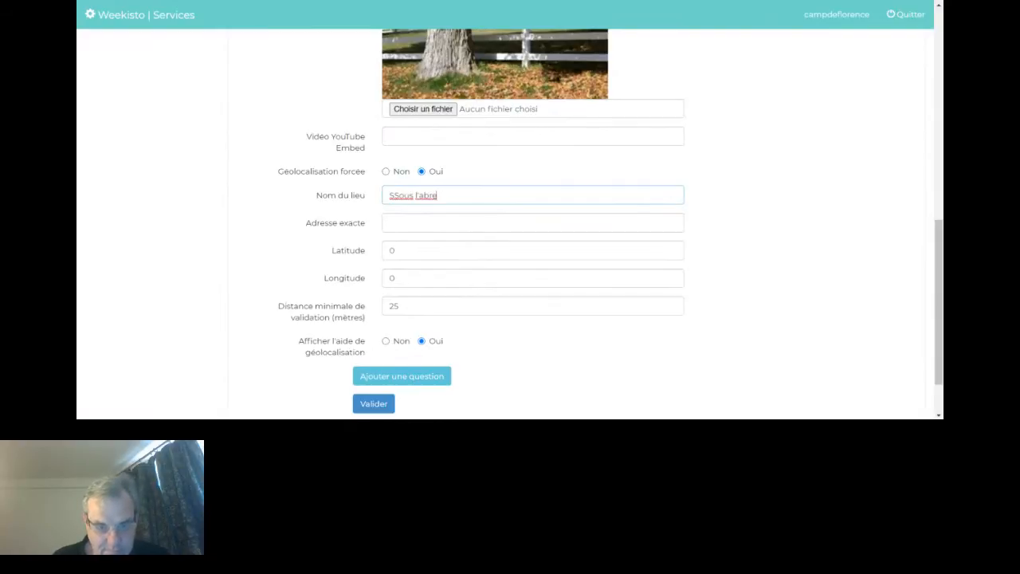
key("Home")
key("Delete")
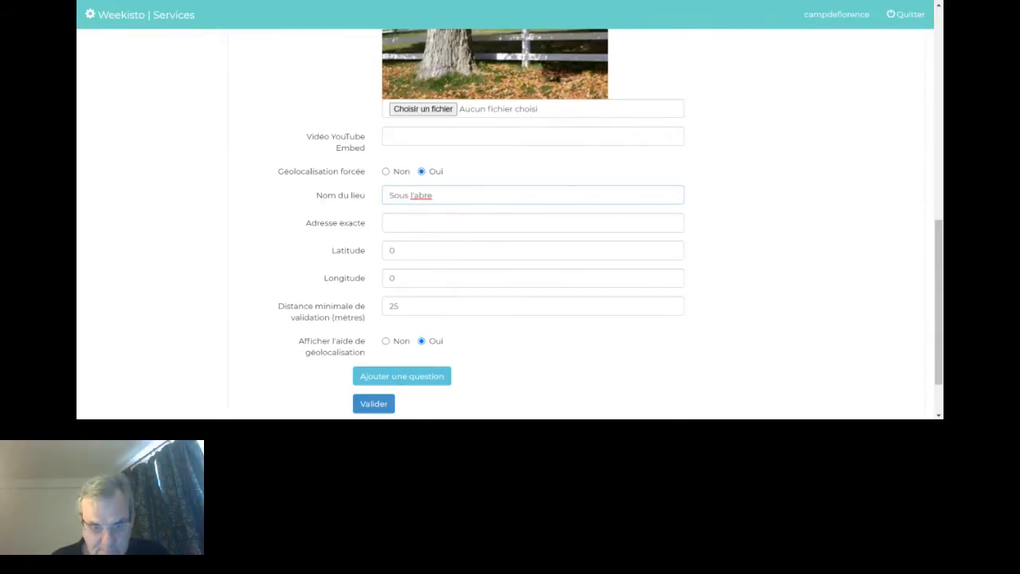
type("r")
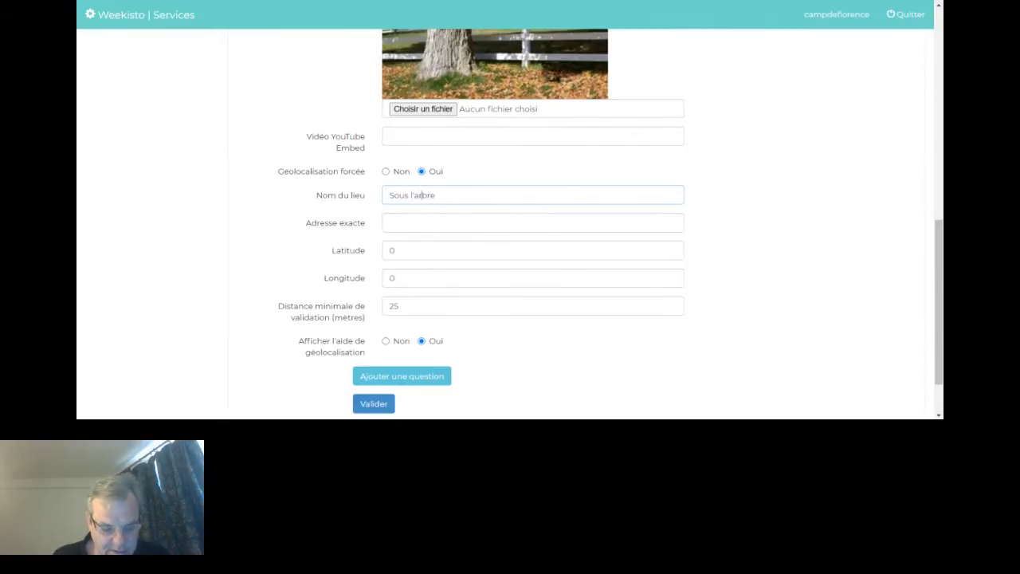
key("Tab")
type("Arbre")
Set question 1's latitude to 43.98529294207845 and its longitude to 0.5029934632553523
key("Tab")
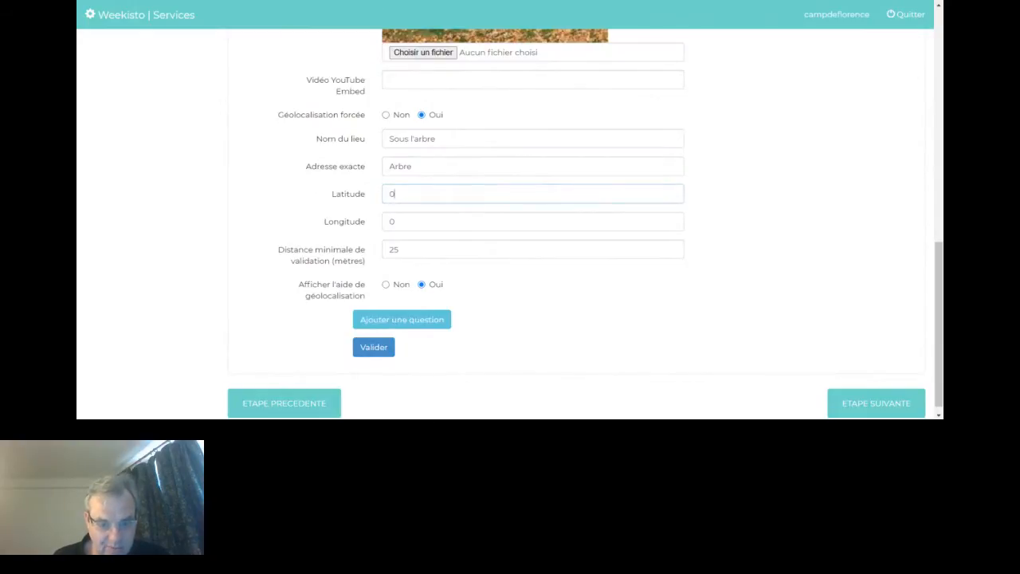
key("ctrl+a")
type("43.98529294207845")
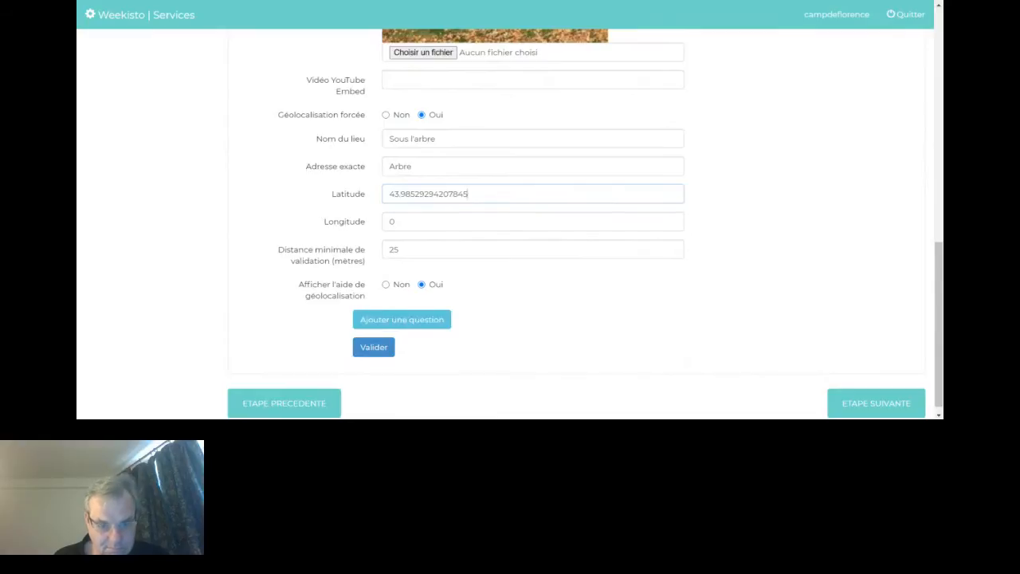
key("Tab")
type("0.5029934632553523")
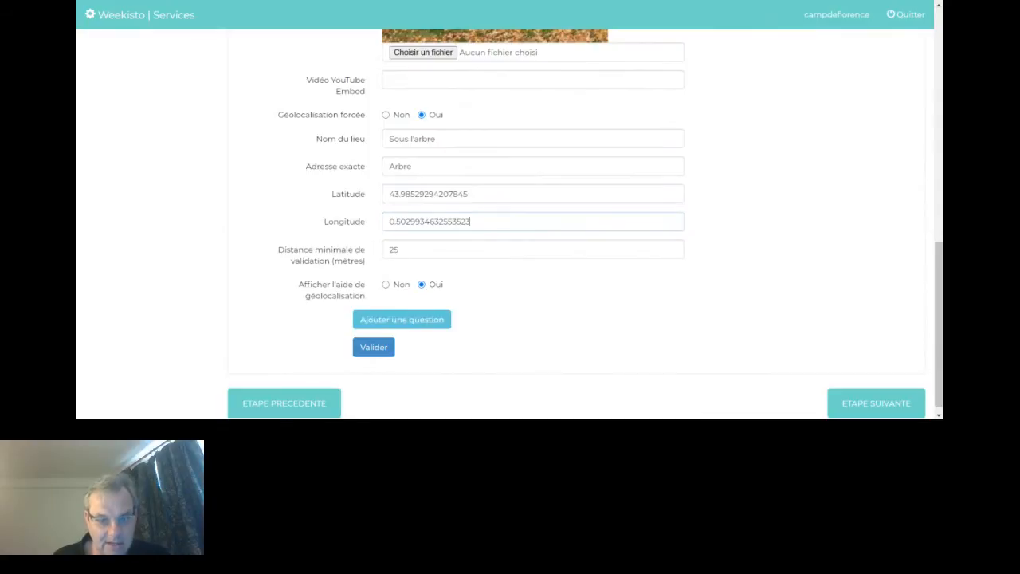
Set the minimum validation distance to 1 metre with the geolocation help hidden, and validate question 1
left_click_drag(410, 250, 360, 254)
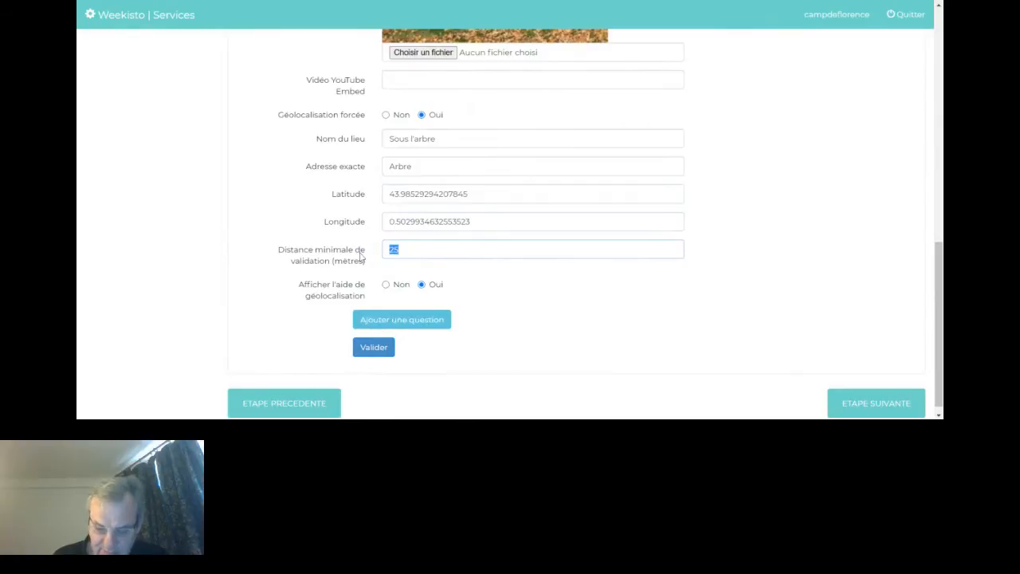
type("1")
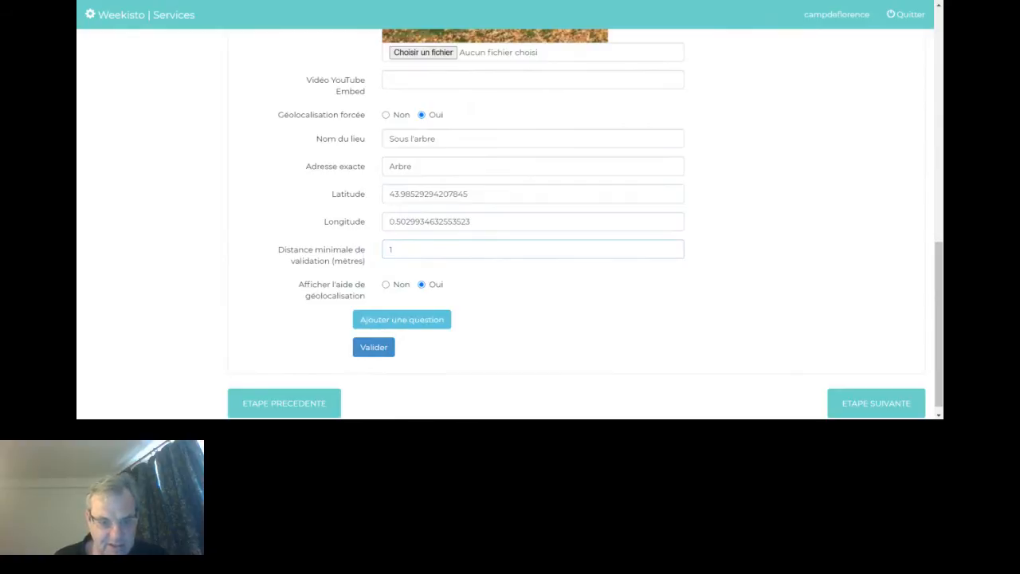
left_click(386, 284)
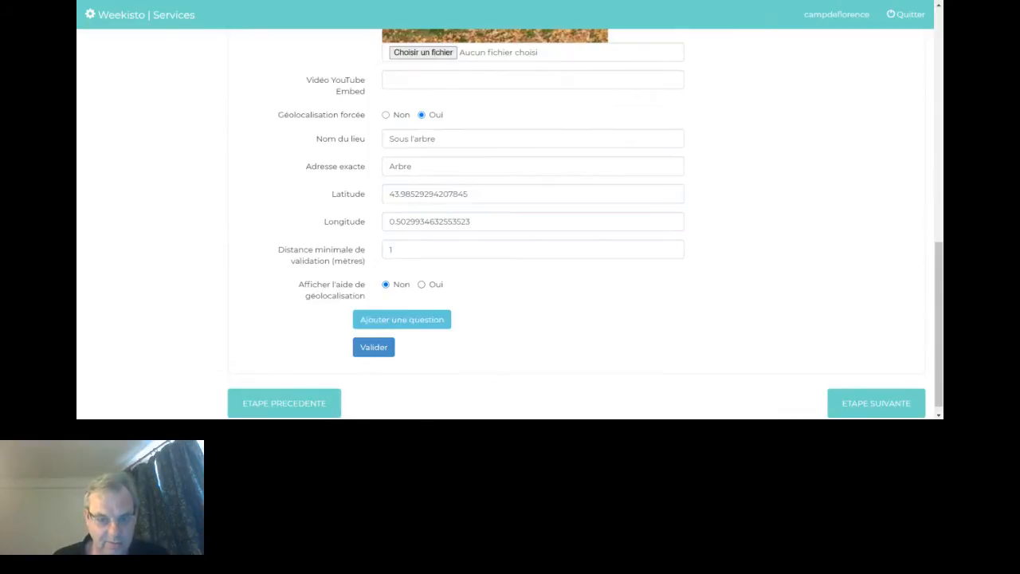
left_click(374, 348)
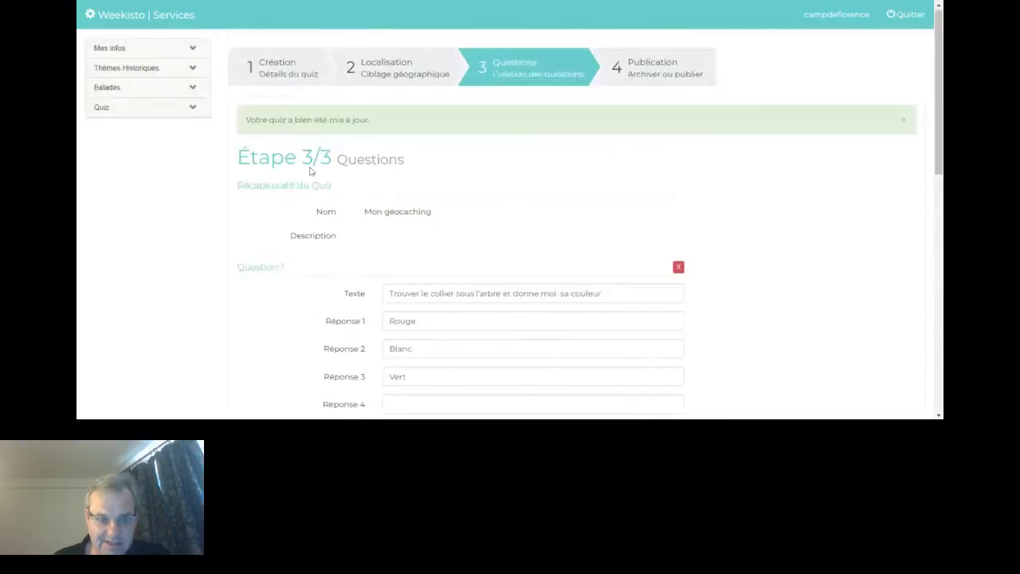
View the publication stage of "Mon géocaching" and the list of quiz winners
left_click(635, 77)
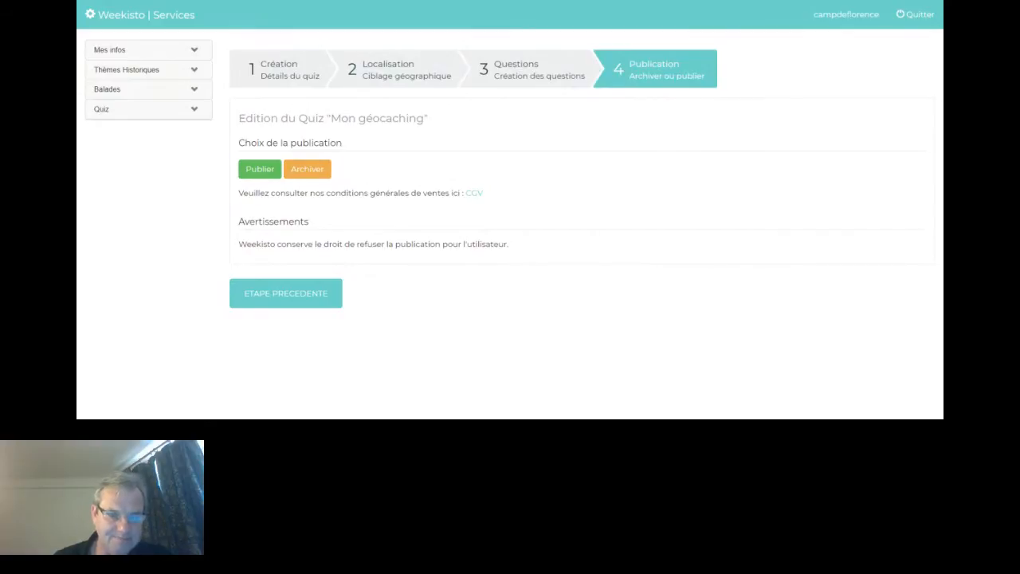
left_click(106, 110)
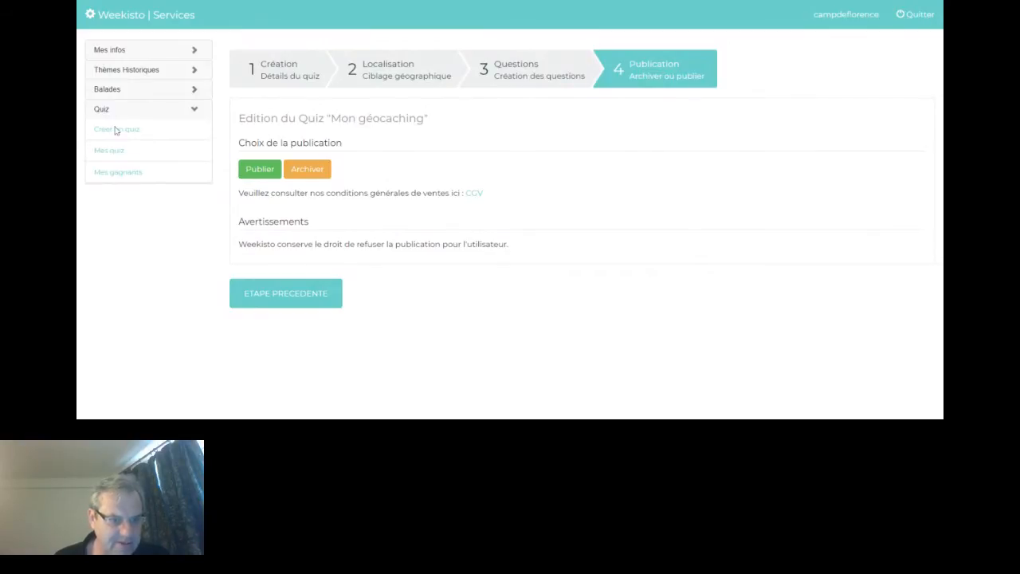
left_click(120, 173)
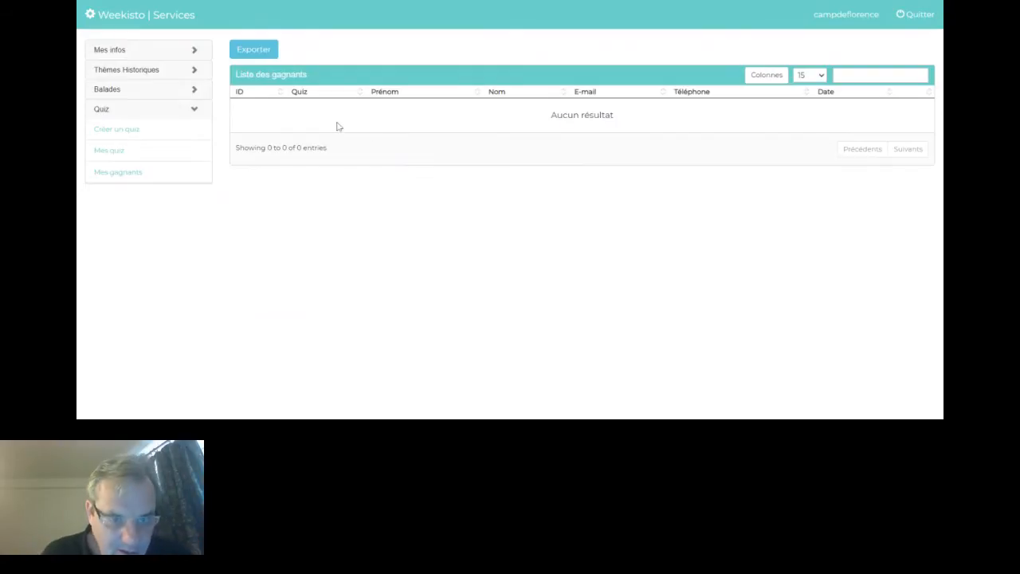
Review the account's downloaded contents, including the download totals, statistics and the detailed list by user and date
left_click(117, 53)
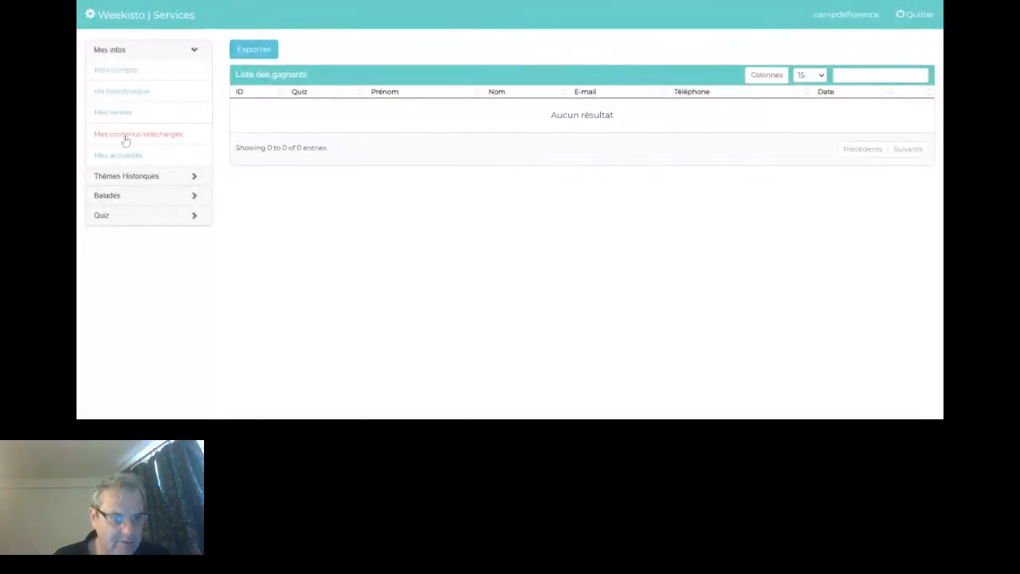
left_click(125, 140)
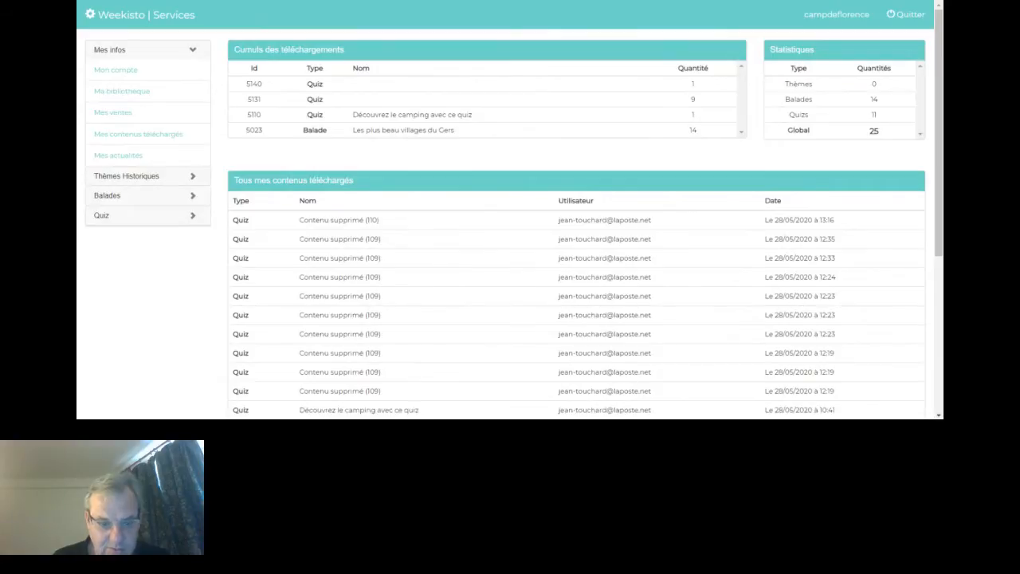
scroll(541, 193, "down", 3)
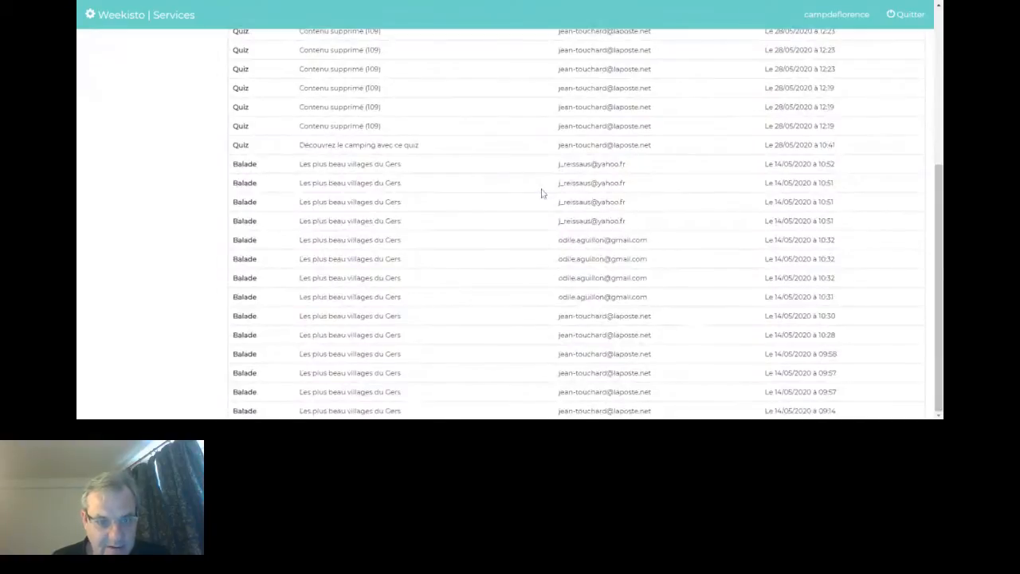
scroll(540, 193, "up", 1)
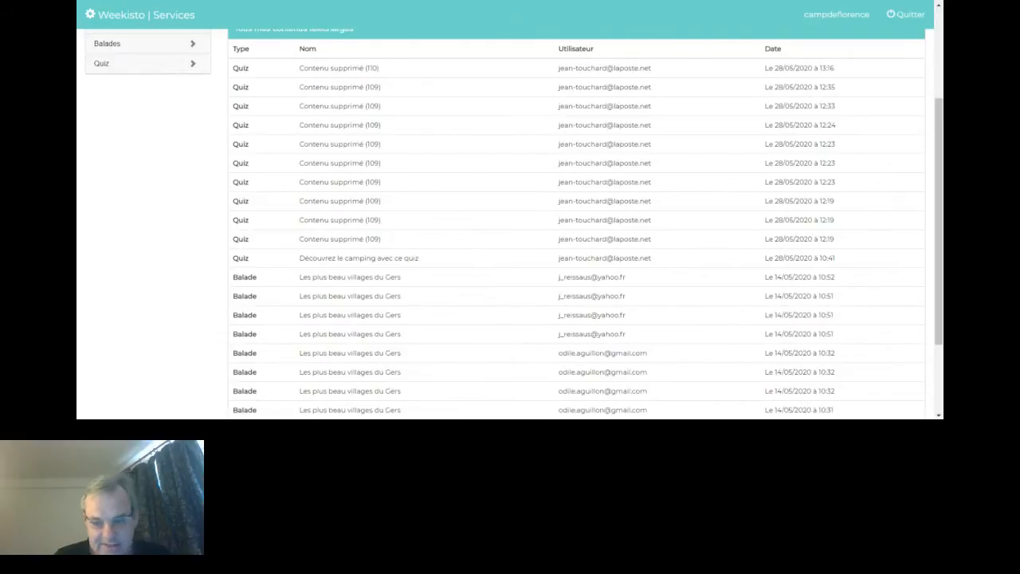
scroll(476, 220, "up", 2)
scroll(476, 220, "down", 3)
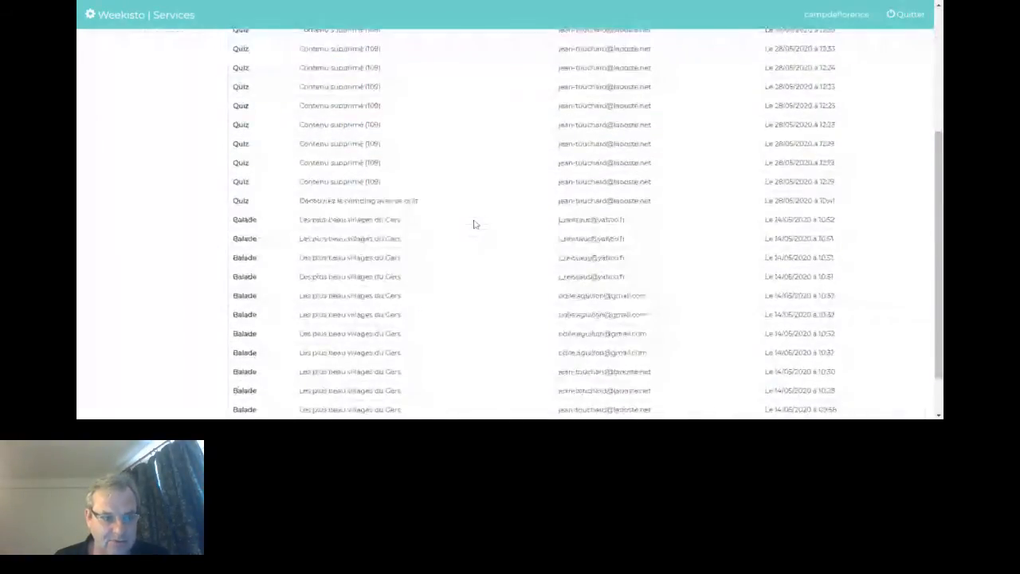
scroll(473, 224, "up", 3)
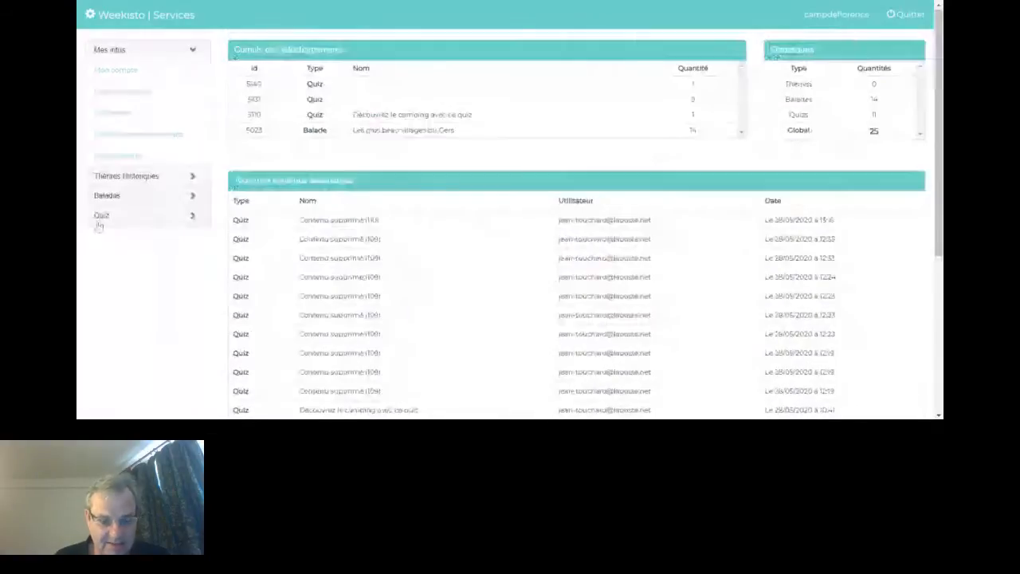